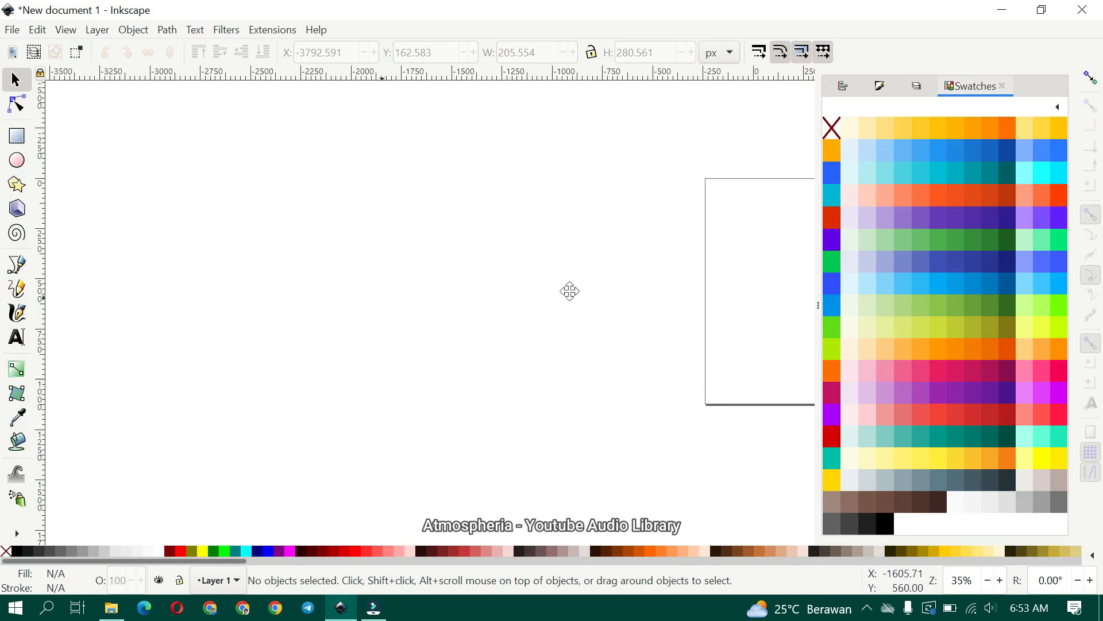
# Draw a yellow rectangle about 178 px wide and 264 px high in the empty area beside the colour palettes.
pyautogui.scroll(4, 422, 231)
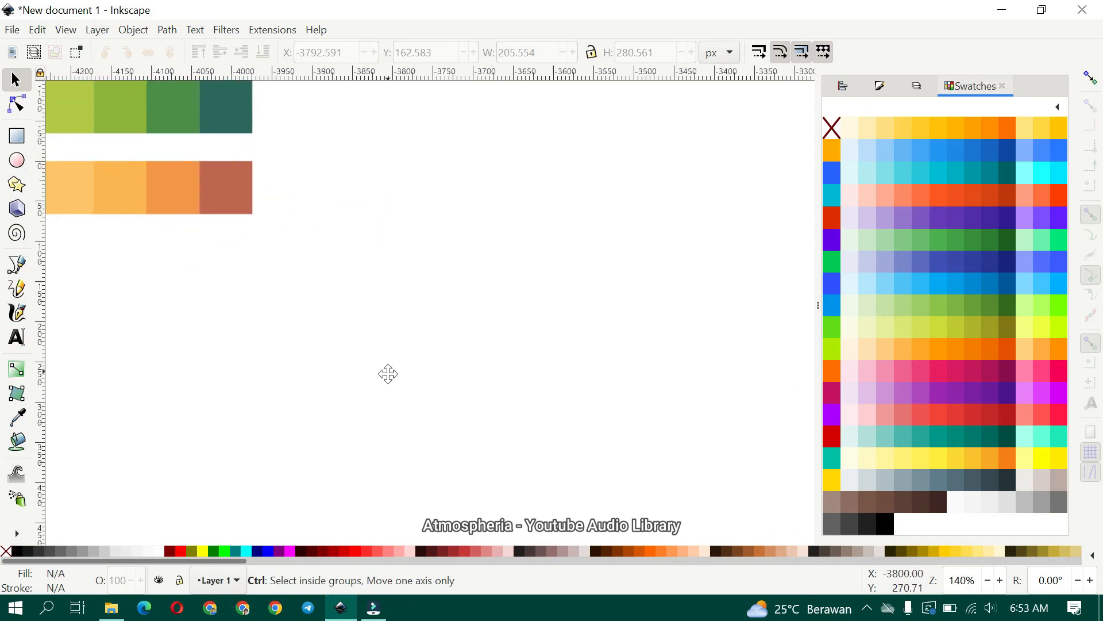
pyautogui.moveTo(387, 375); pyautogui.dragTo(476, 421)
pyautogui.click(17, 136)
pyautogui.moveTo(499, 279); pyautogui.dragTo(642, 491)
pyautogui.click(202, 550)
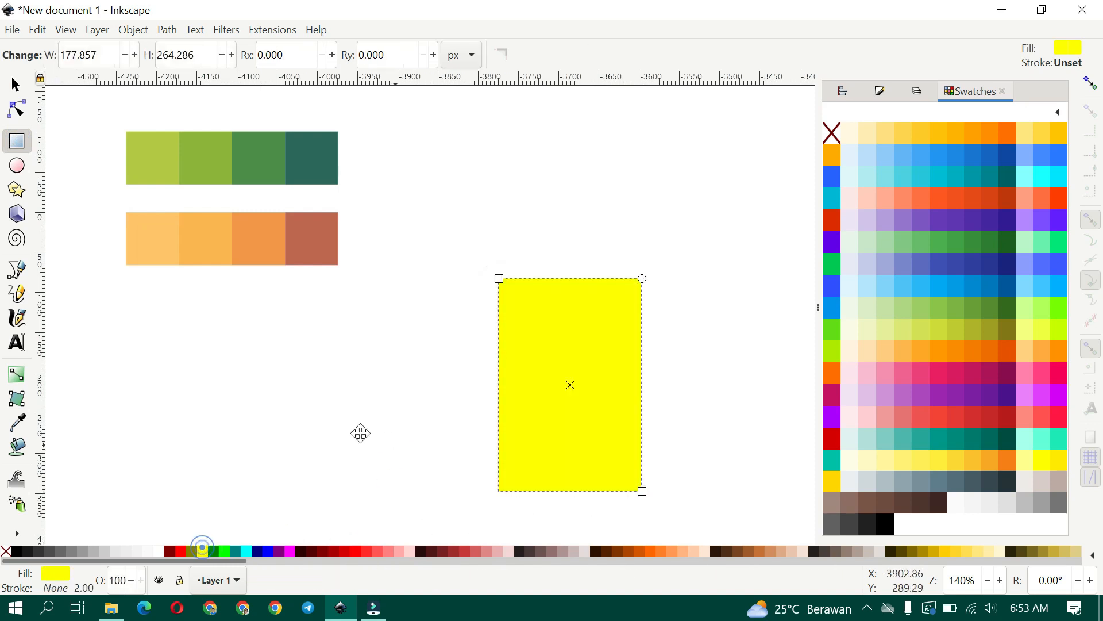
pyautogui.moveTo(361, 433); pyautogui.dragTo(274, 398)
pyautogui.moveTo(295, 302); pyautogui.dragTo(188, 286)
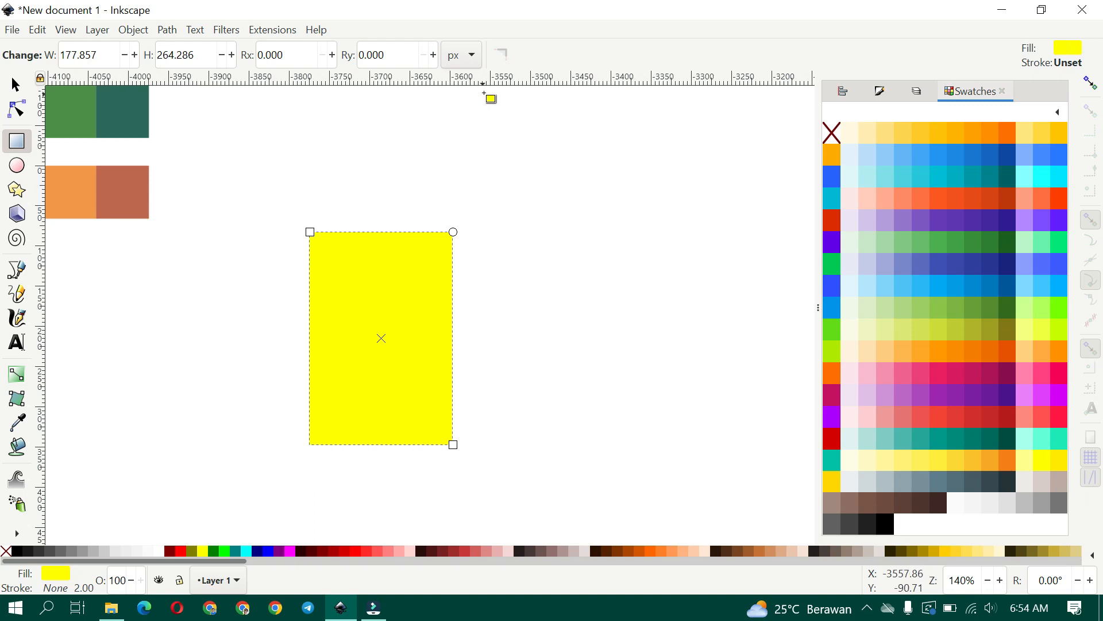
# Set the yellow rectangle's width to 200 px and its height to 350 px.
pyautogui.press('s')
pyautogui.click(520, 52)
pyautogui.hotkey('ctrl', 'a')
pyautogui.write('200')
pyautogui.press('Tab')
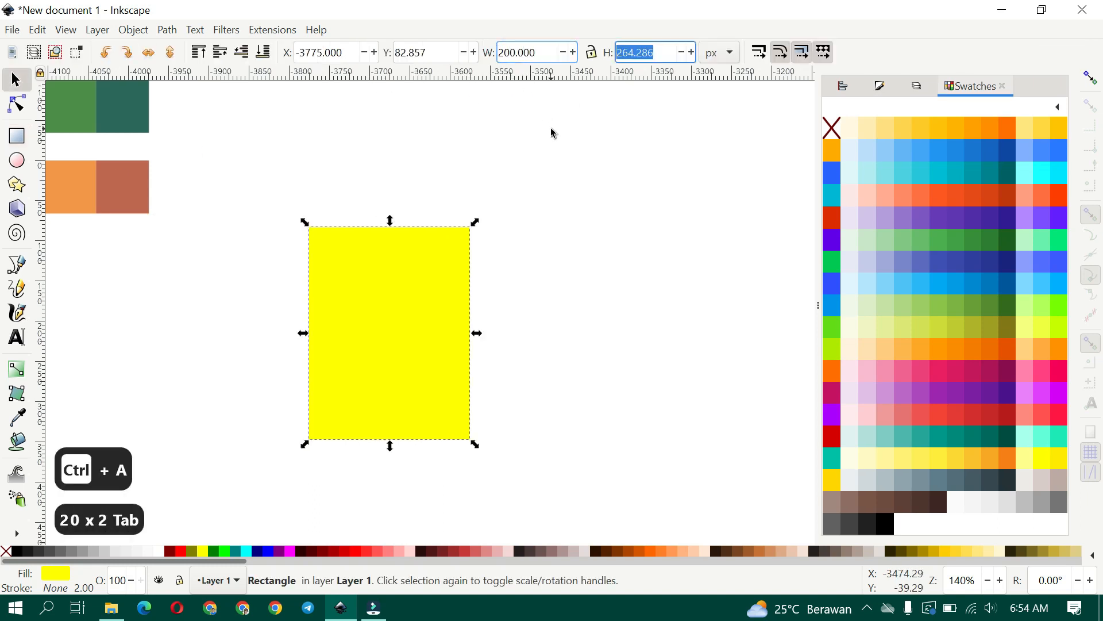
pyautogui.write('350')
pyautogui.press('Return')
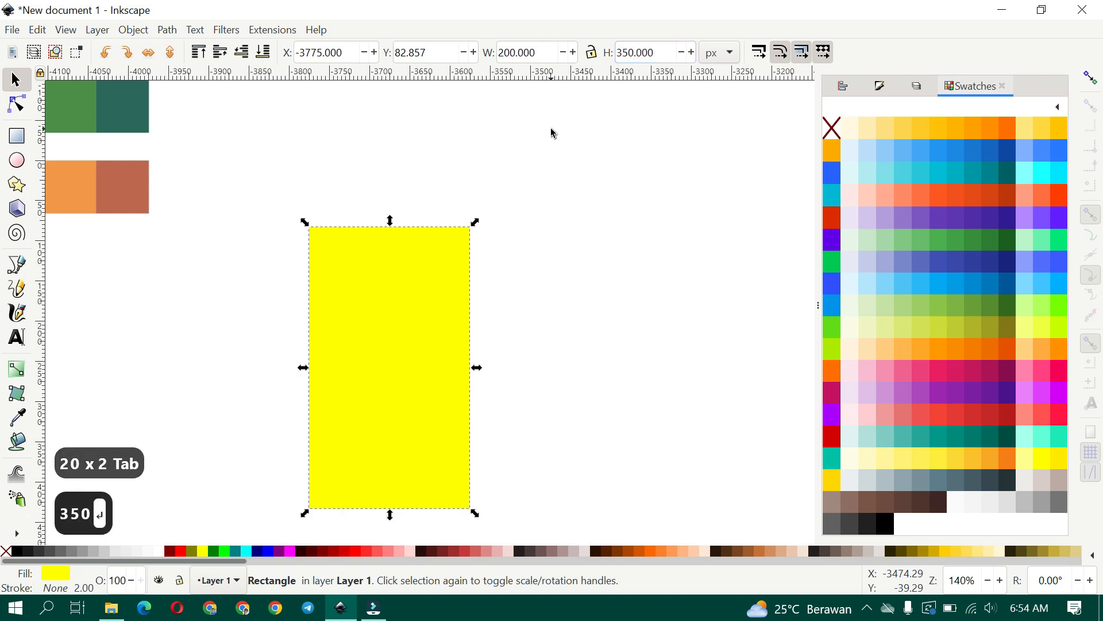
# Change the yellow rectangle's height to 300 px.
pyautogui.hotkey('ctrl', 'a')
pyautogui.write('300')
pyautogui.press('Return')
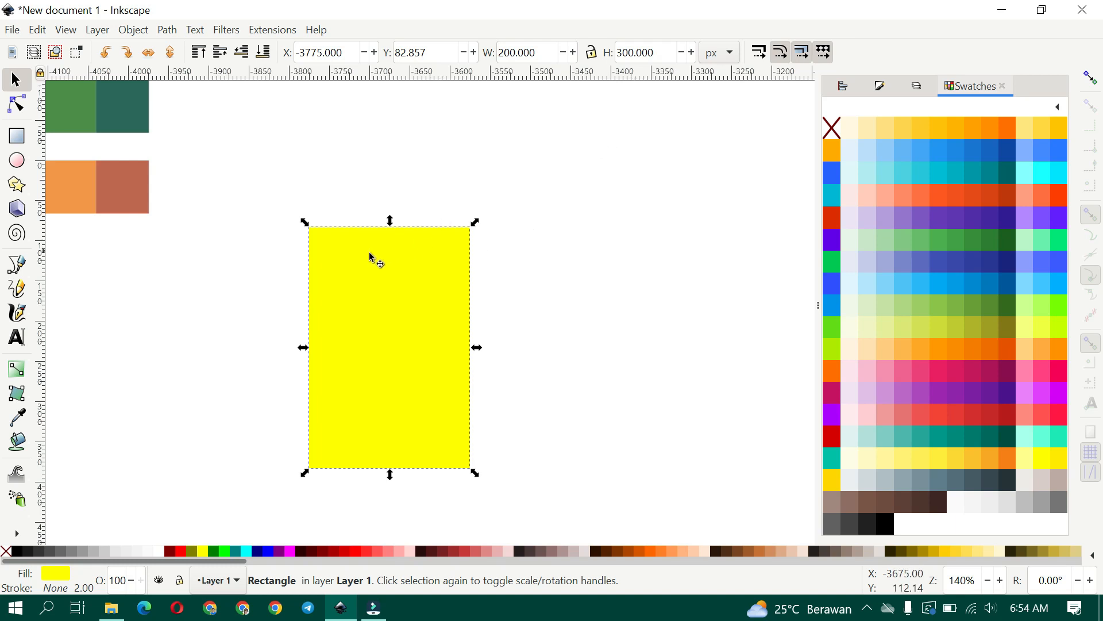
# Deselect the rectangle, set the Pen tool to Spiro path mode and enable snapping.
pyautogui.scroll(-2, 205, 244)
pyautogui.click(210, 263)
pyautogui.click(17, 269)
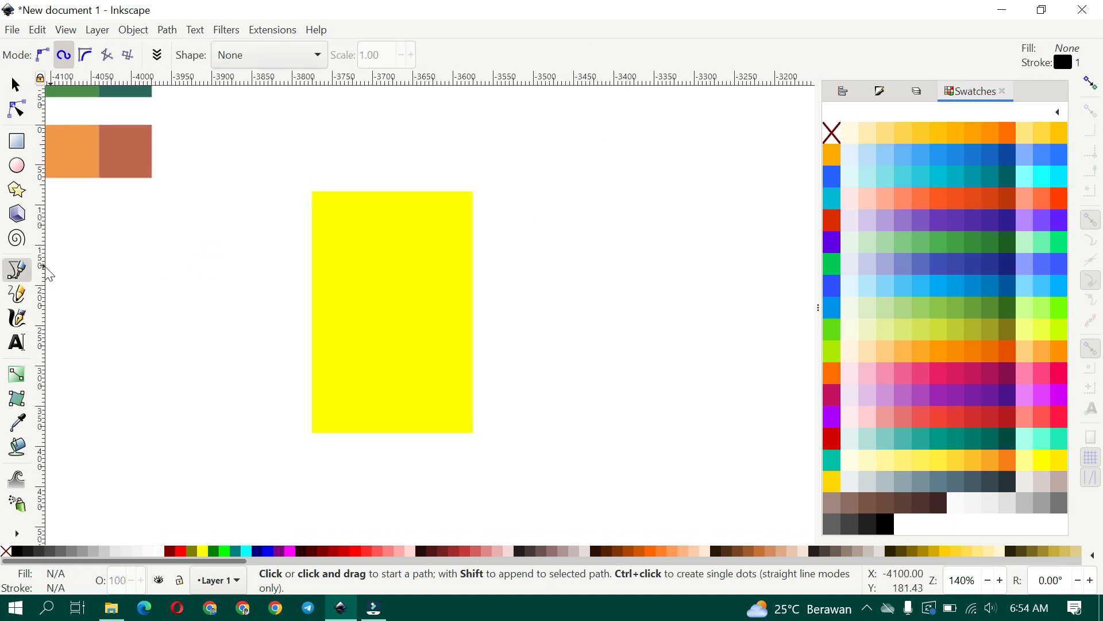
pyautogui.click(43, 54)
pyautogui.click(60, 52)
pyautogui.click(1091, 83)
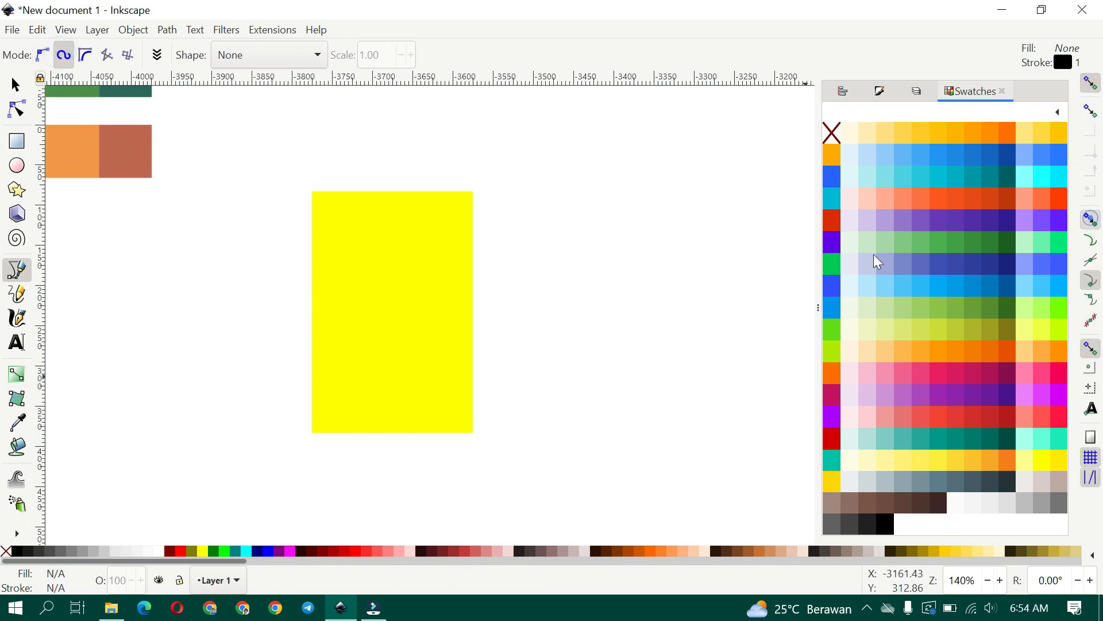
pyautogui.click(1086, 280)
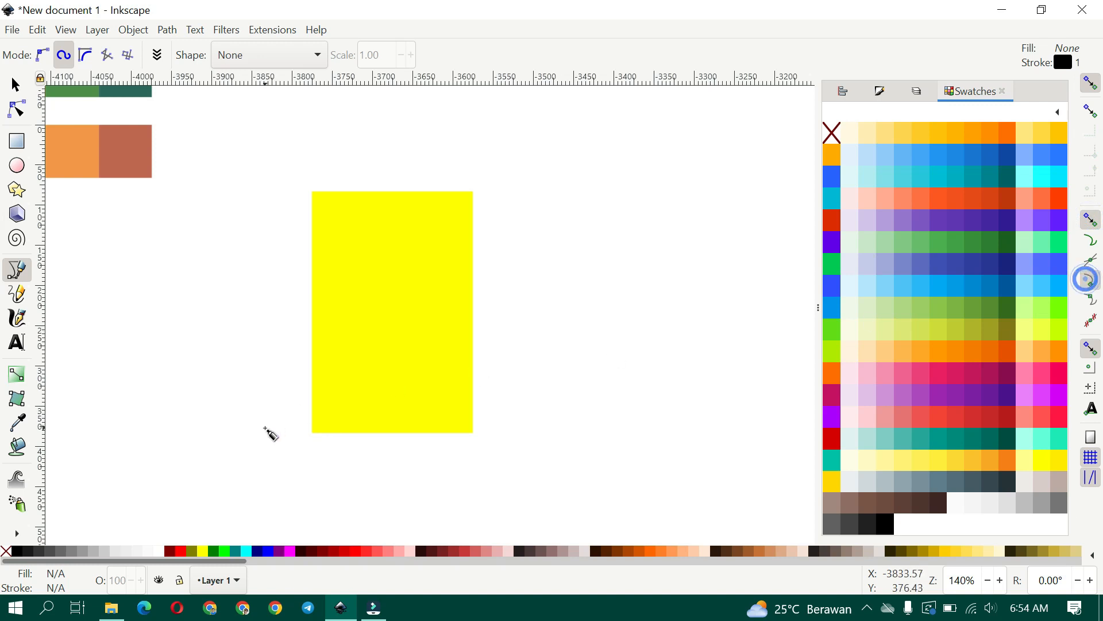
# Draw a closed dome outline from the rectangle's lower-left corner, over its top edge, to its lower-right corner and back to the start.
pyautogui.click(312, 433)
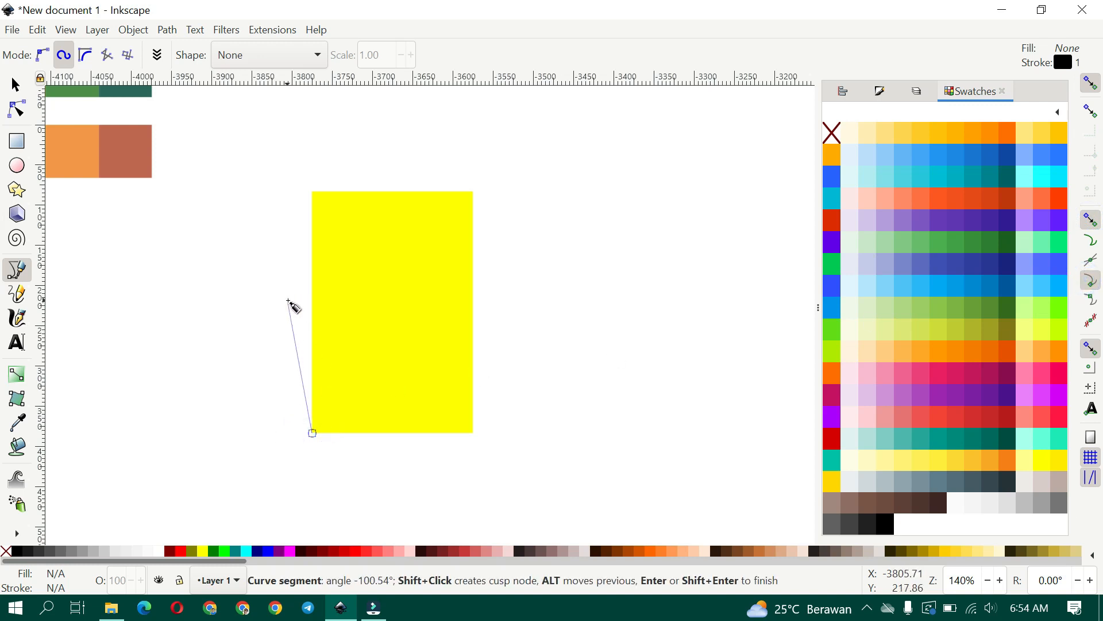
pyautogui.click(374, 175)
pyautogui.click(483, 314)
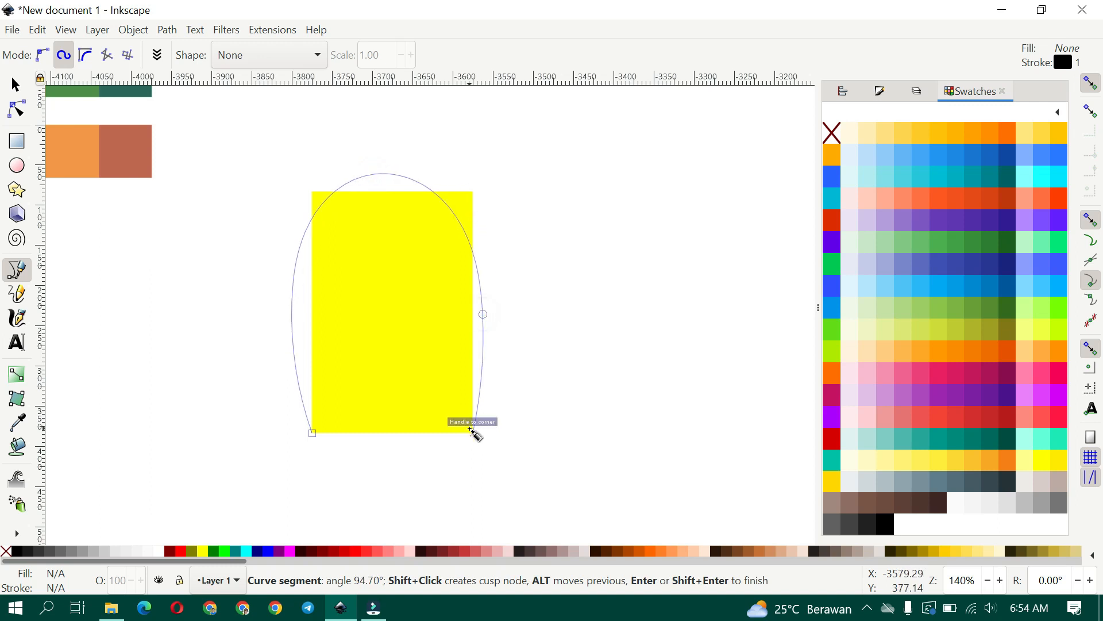
pyautogui.click(472, 432)
pyautogui.click(312, 433)
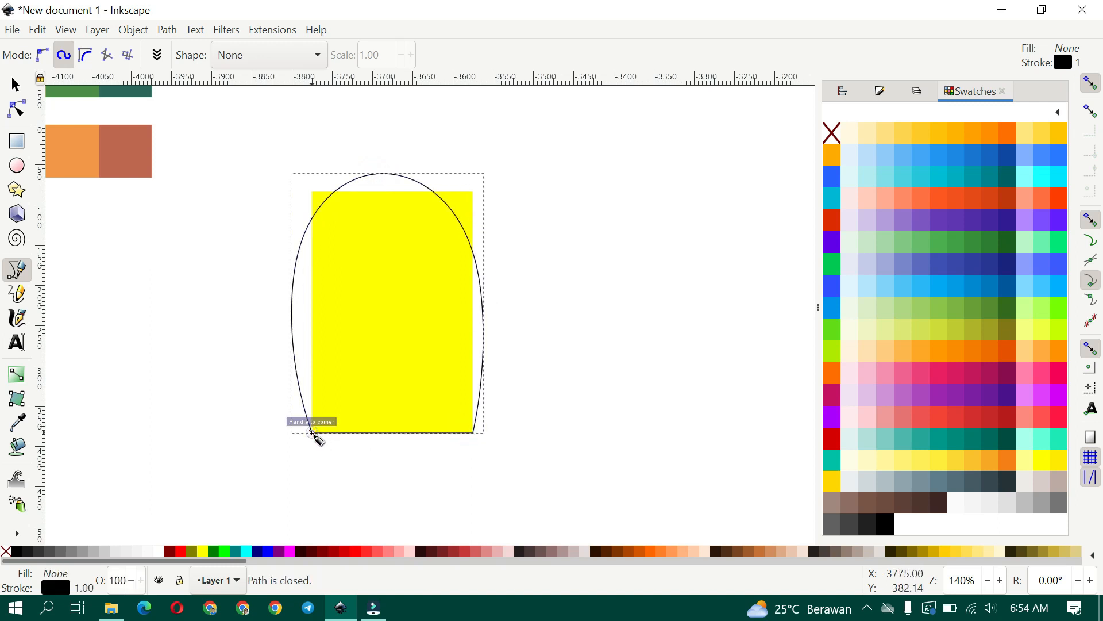
# Adjust the dome's top node near the rectangle's centre line and level its right side node with the left one.
pyautogui.click(16, 108)
pyautogui.moveTo(314, 113); pyautogui.dragTo(401, 176)
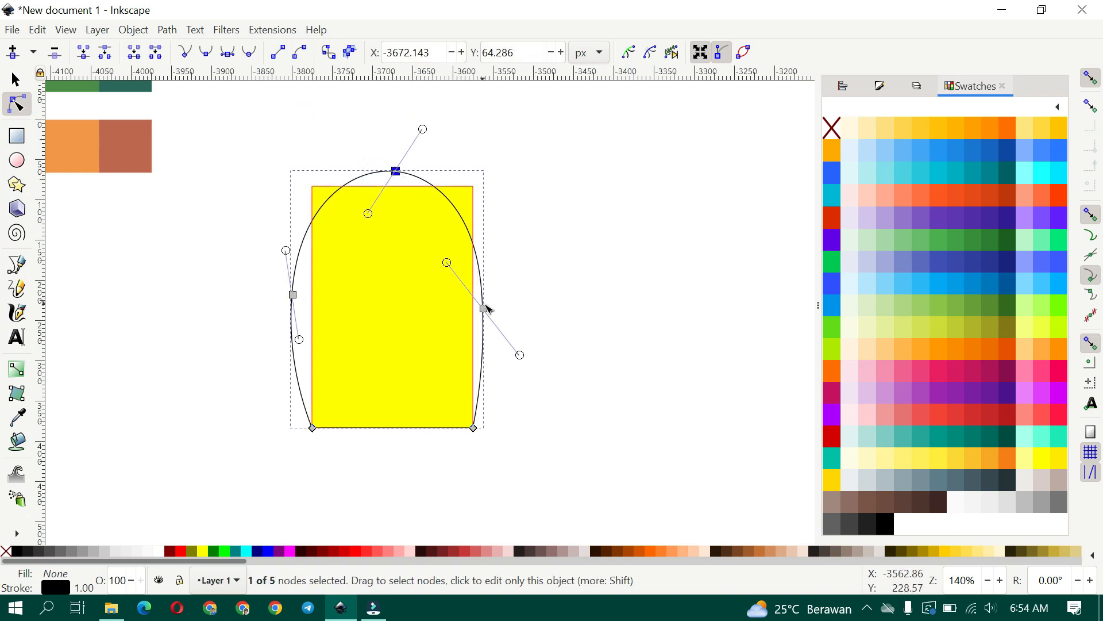
pyautogui.moveTo(485, 309); pyautogui.dragTo(480, 267)
pyautogui.moveTo(292, 295); pyautogui.dragTo(293, 281)
pyautogui.hotkey('ctrl', 'z')
pyautogui.click(479, 262)
pyautogui.moveTo(480, 263); pyautogui.dragTo(490, 294)
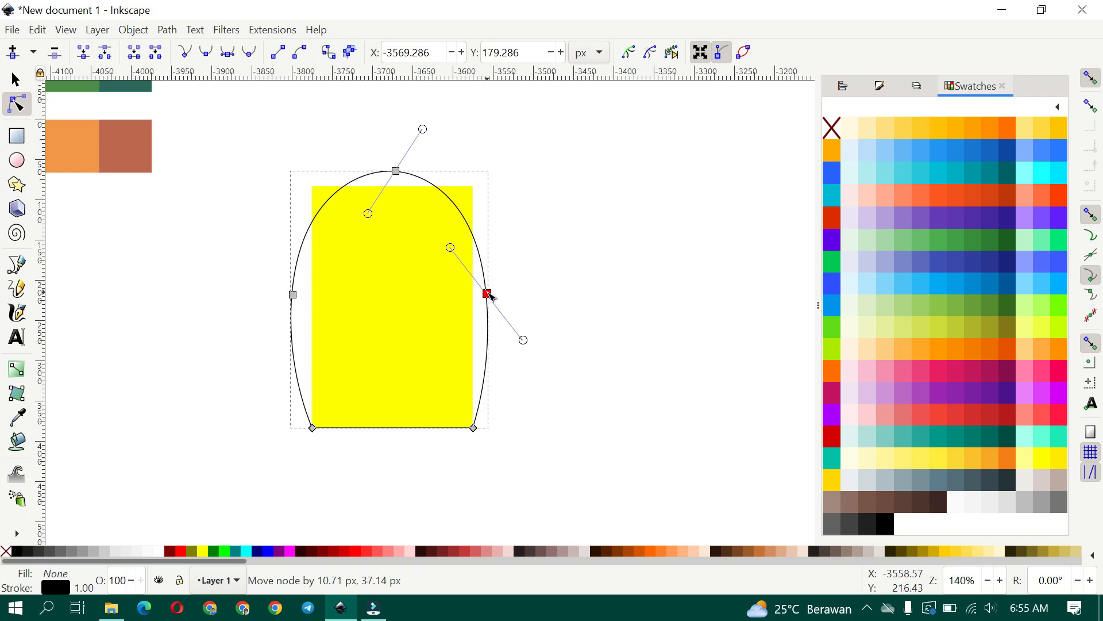
pyautogui.moveTo(488, 293); pyautogui.dragTo(487, 293)
# Scale the dome's two bottom nodes inward to about 60% of their spacing and lower the two side nodes slightly.
pyautogui.scroll(-2, 452, 355)
pyautogui.moveTo(421, 361); pyautogui.dragTo(412, 382)
pyautogui.scroll(2, 399, 397)
pyautogui.moveTo(529, 462); pyautogui.dragTo(552, 471)
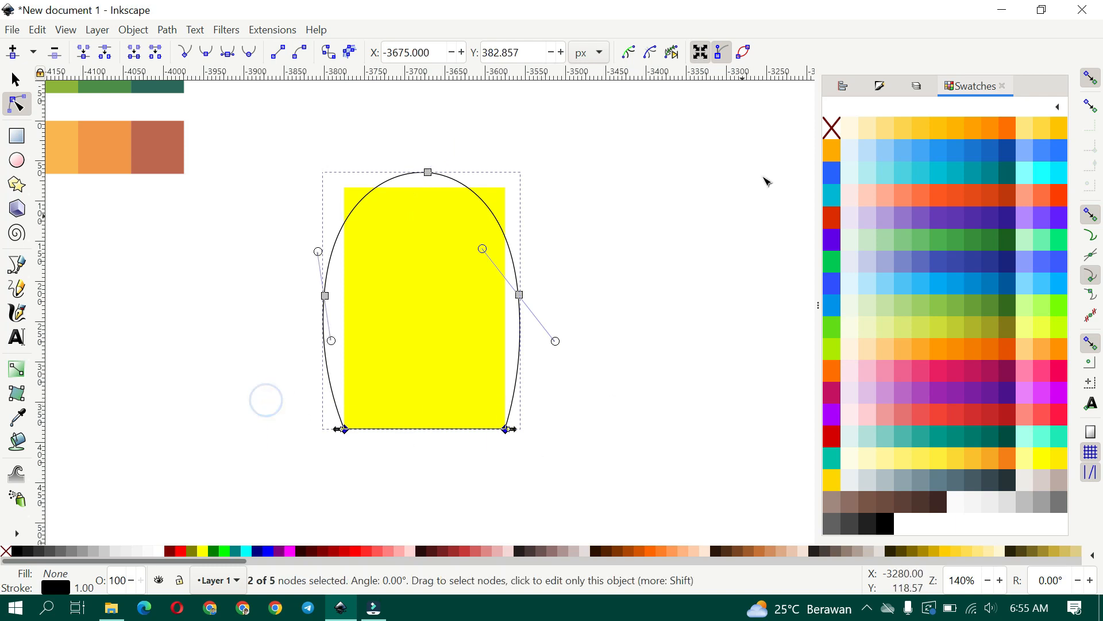
pyautogui.moveTo(518, 433); pyautogui.dragTo(484, 434)
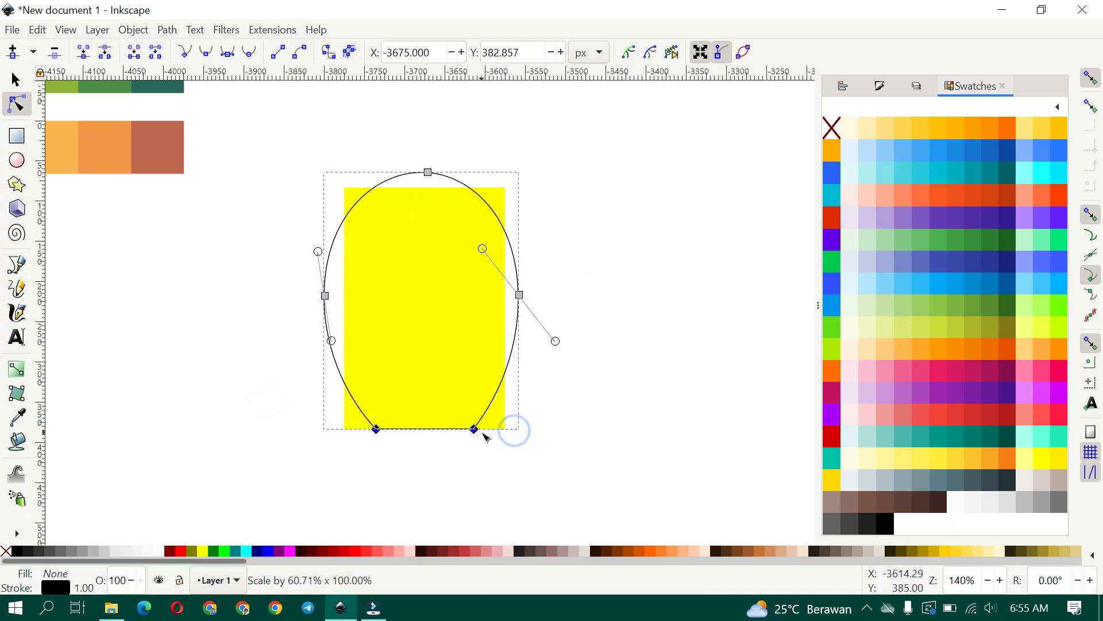
pyautogui.moveTo(598, 314); pyautogui.dragTo(293, 274)
pyautogui.moveTo(519, 295)
pyautogui.mouseDown()
pyautogui.moveTo(519, 274)
pyautogui.moveTo(519, 307)
pyautogui.mouseUp()
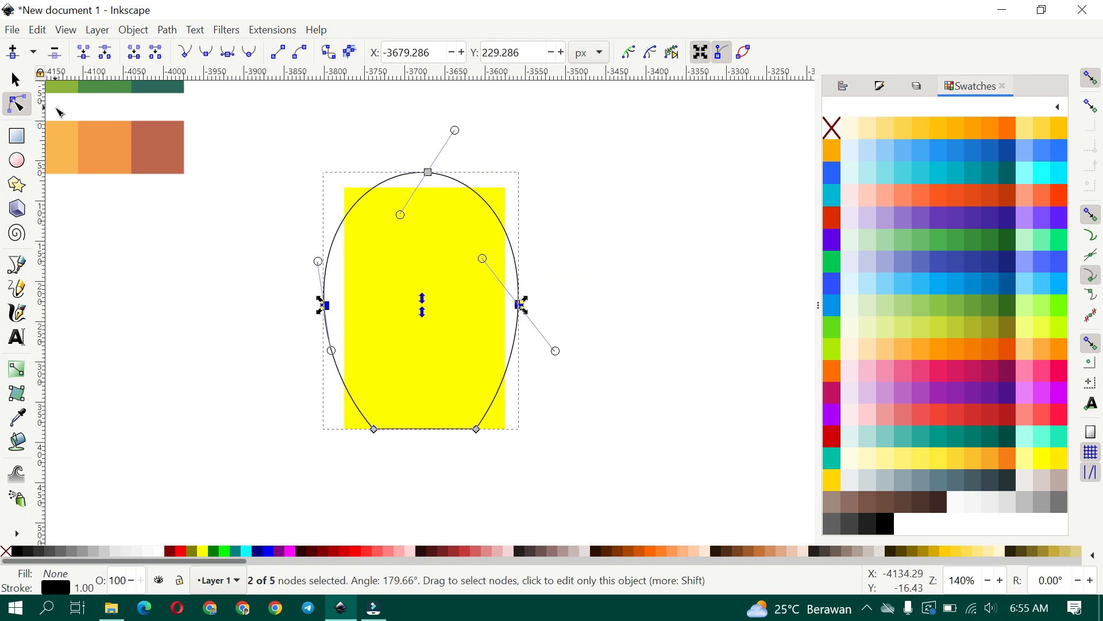
# Pull the yellow guide rectangle out from the outline and delete it.
pyautogui.click(17, 80)
pyautogui.moveTo(454, 320); pyautogui.dragTo(211, 294)
pyautogui.press('Delete')
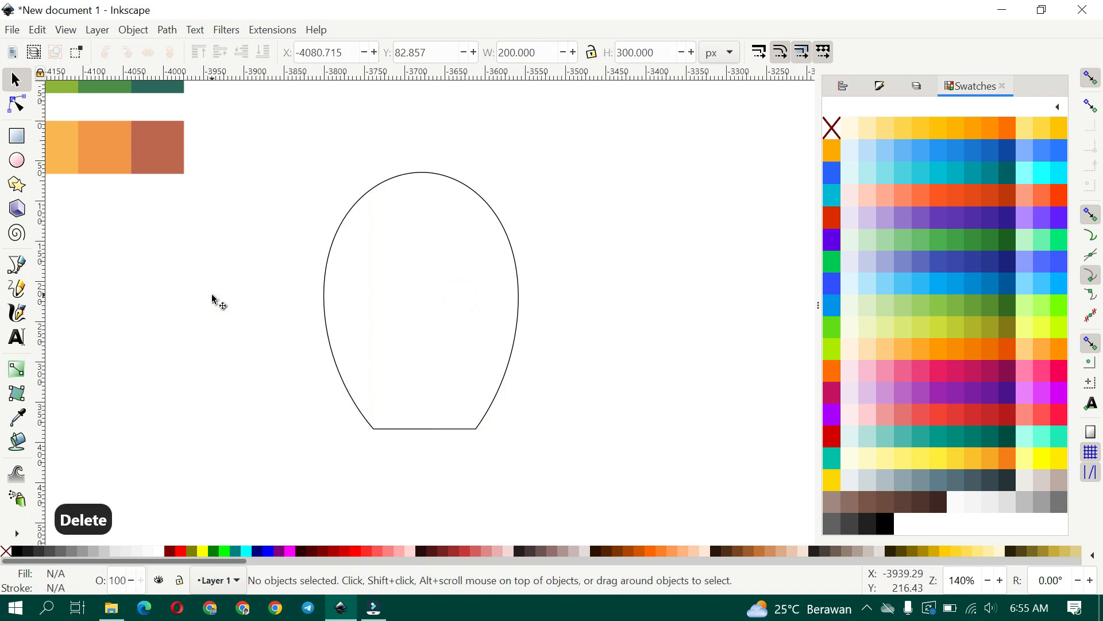
# Fill the dome outline with the palette's lightest green and remove its stroke.
pyautogui.scroll(3, 331, 270)
pyautogui.hscroll(-3, 330, 271)
pyautogui.click(423, 305)
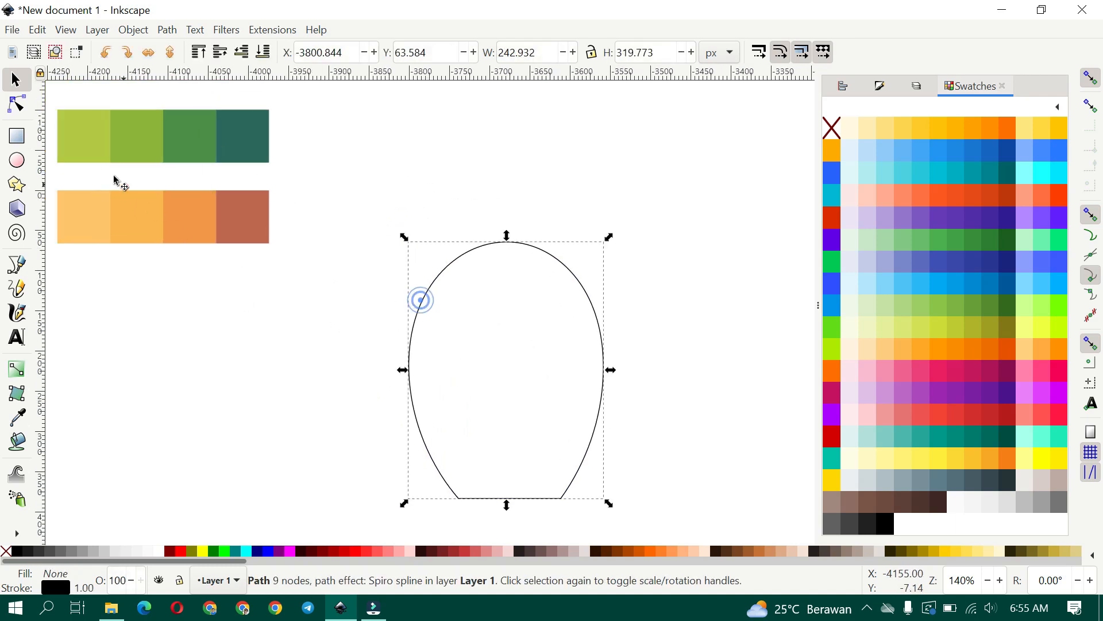
pyautogui.press('d')
pyautogui.click(88, 143)
pyautogui.press('d')
pyautogui.hotkey('ctrl', 'shift', 'f')
pyautogui.click(914, 109)
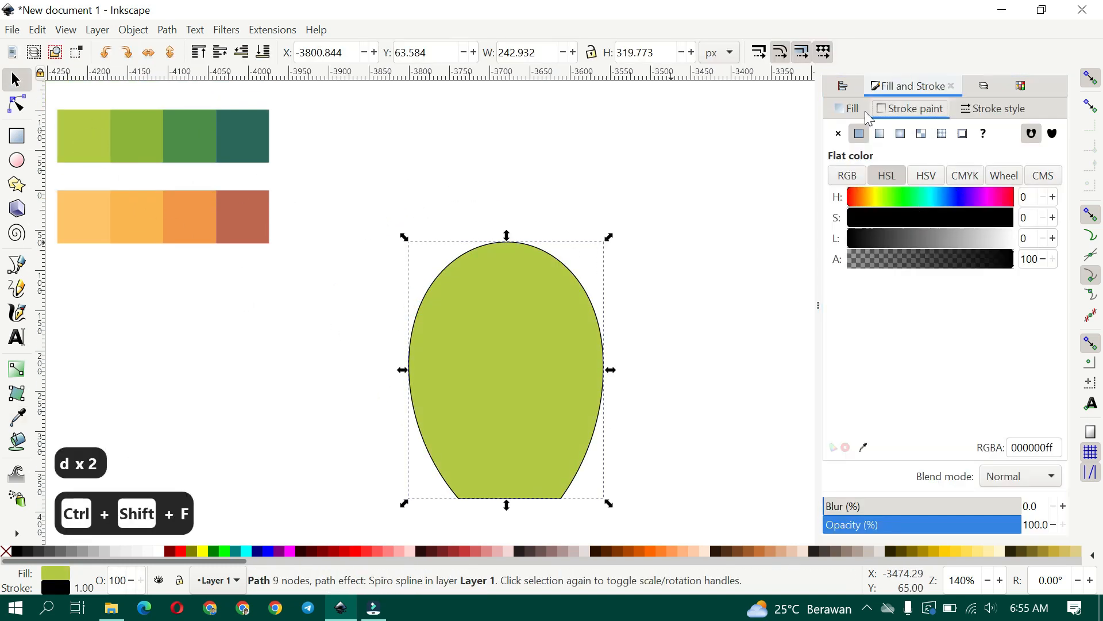
pyautogui.click(837, 133)
# Scale the colour palette image down to about 195 by 138 px.
pyautogui.scroll(-2, 596, 260)
pyautogui.hscroll(-3, 595, 260)
pyautogui.keyDown('ctrl'); pyautogui.scroll(-1, 515, 255); pyautogui.keyUp('ctrl')
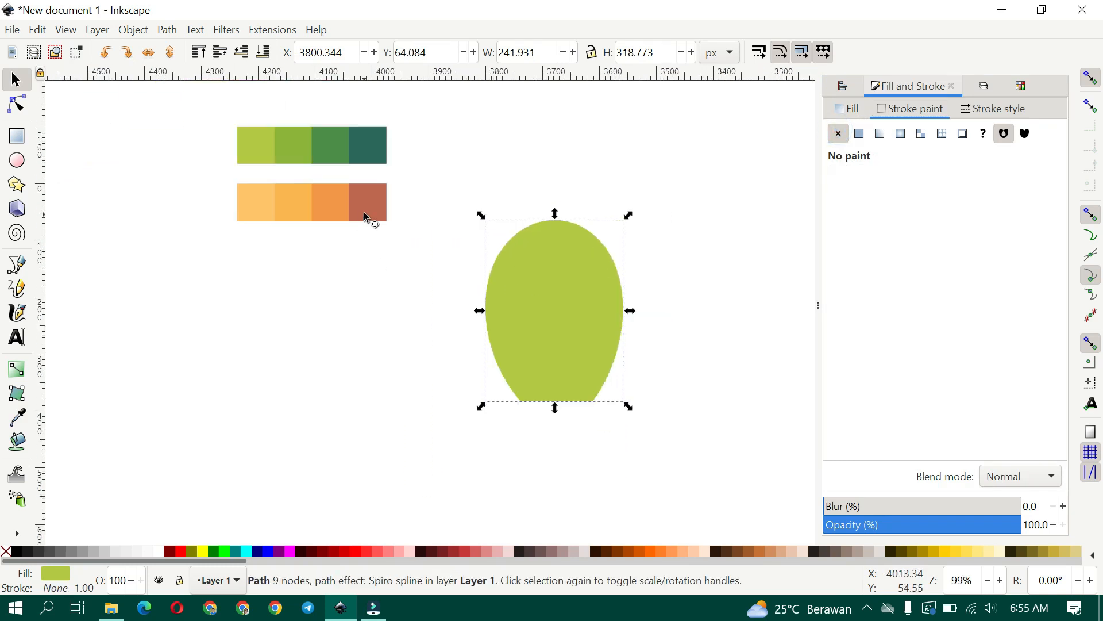
pyautogui.click(346, 206)
pyautogui.moveTo(210, 100); pyautogui.dragTo(290, 153)
# Convert the light green shape to a plain path and duplicate it.
pyautogui.keyDown('ctrl'); pyautogui.scroll(1, 547, 293); pyautogui.keyUp('ctrl')
pyautogui.hscroll(2, 512, 322)
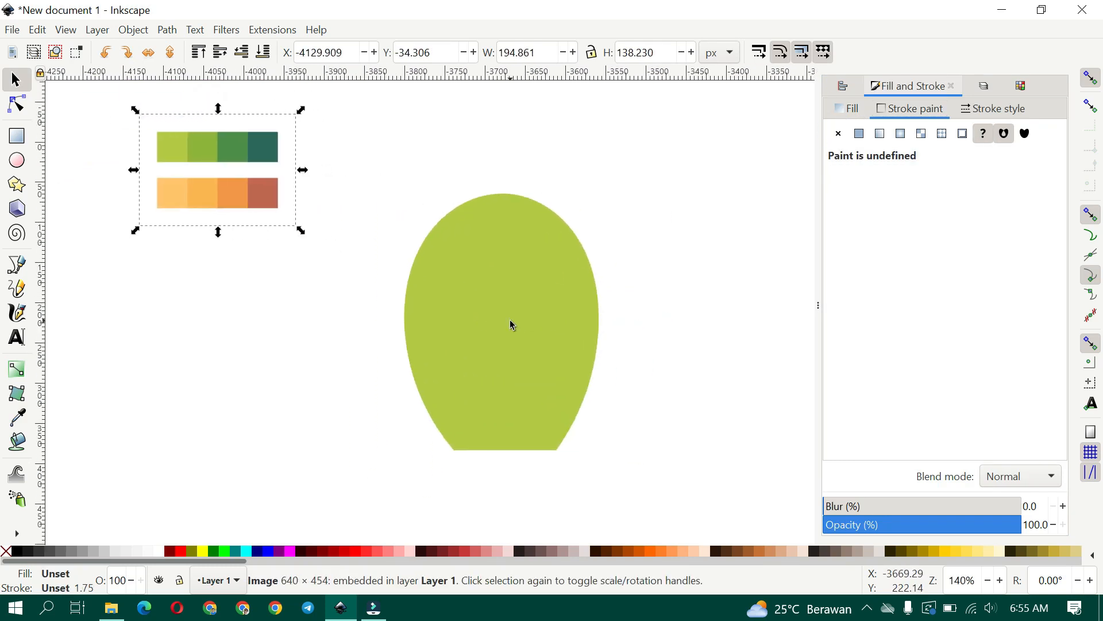
pyautogui.click(533, 329)
pyautogui.click(167, 32)
pyautogui.click(169, 50)
pyautogui.hotkey('ctrl', 'd')
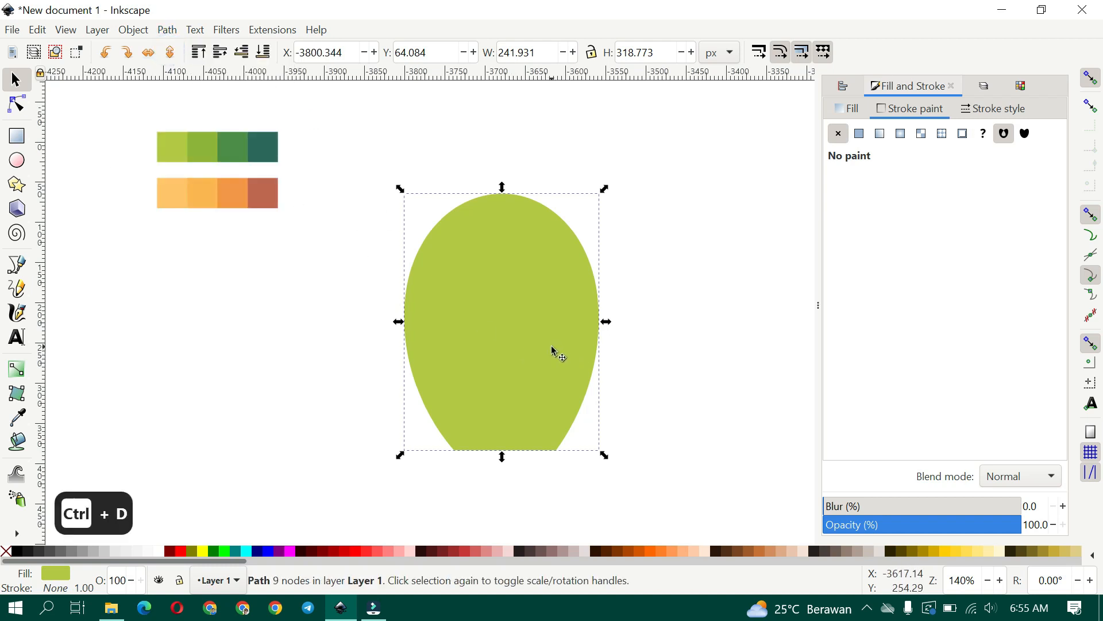
# Fill the duplicate with the palette's dark green #2b675a and narrow it symmetrically to about 150 px wide.
pyautogui.press('d')
pyautogui.click(253, 145)
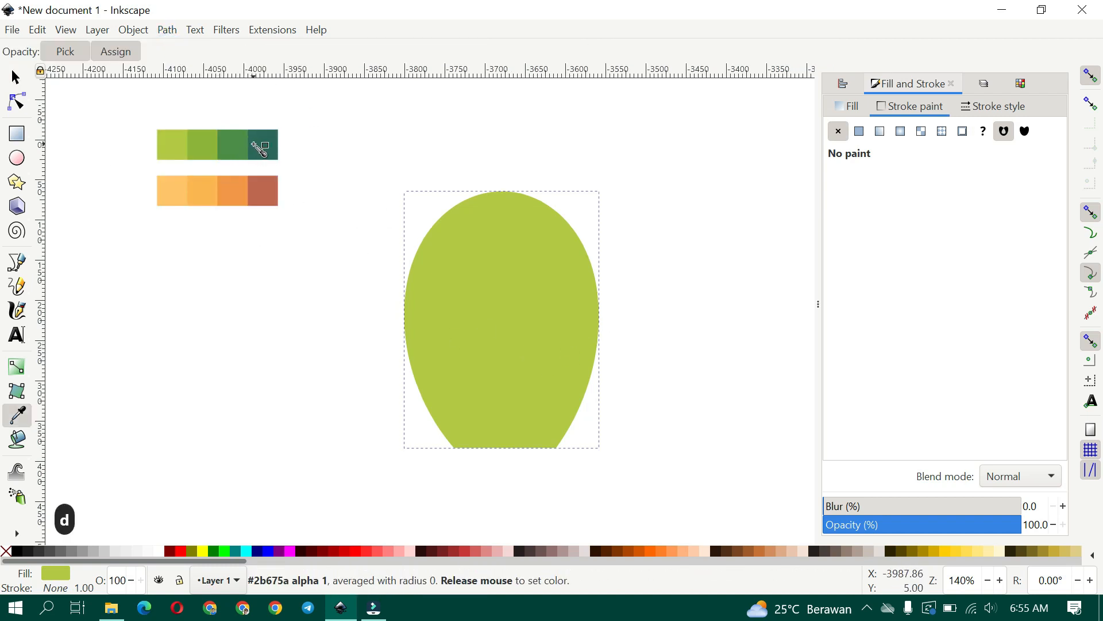
pyautogui.press('d')
pyautogui.moveTo(607, 321); pyautogui.dragTo(571, 325)
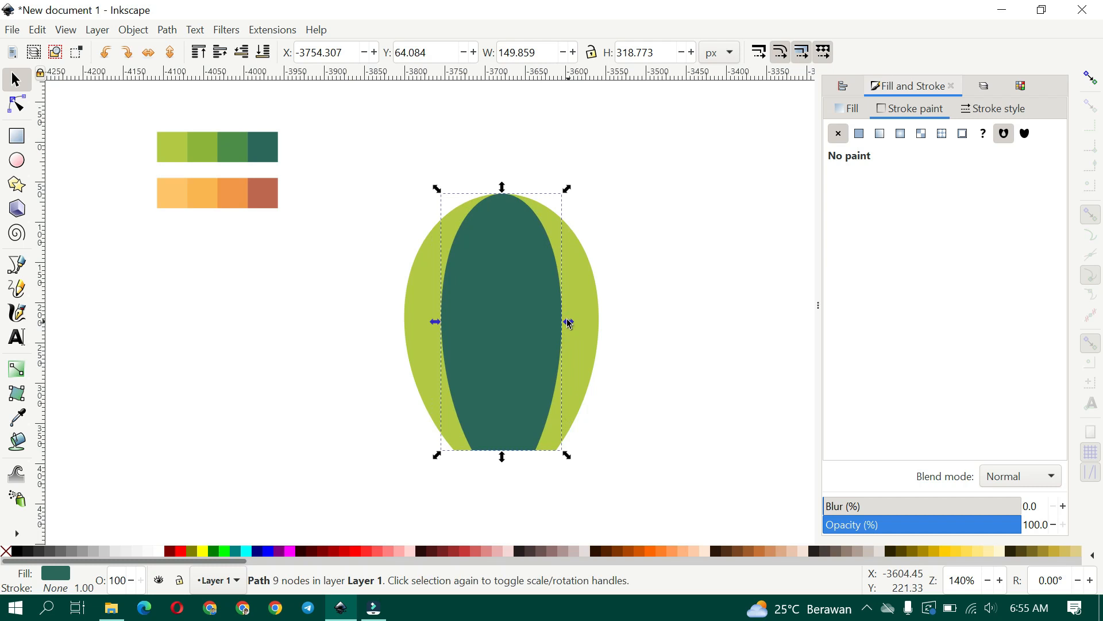
# Try to stretch the dark green shape's top slightly above the light green shape, and undo it.
pyautogui.keyDown('ctrl'); pyautogui.scroll(6, 491, 230); pyautogui.keyUp('ctrl')
pyautogui.moveTo(485, 216); pyautogui.dragTo(486, 207)
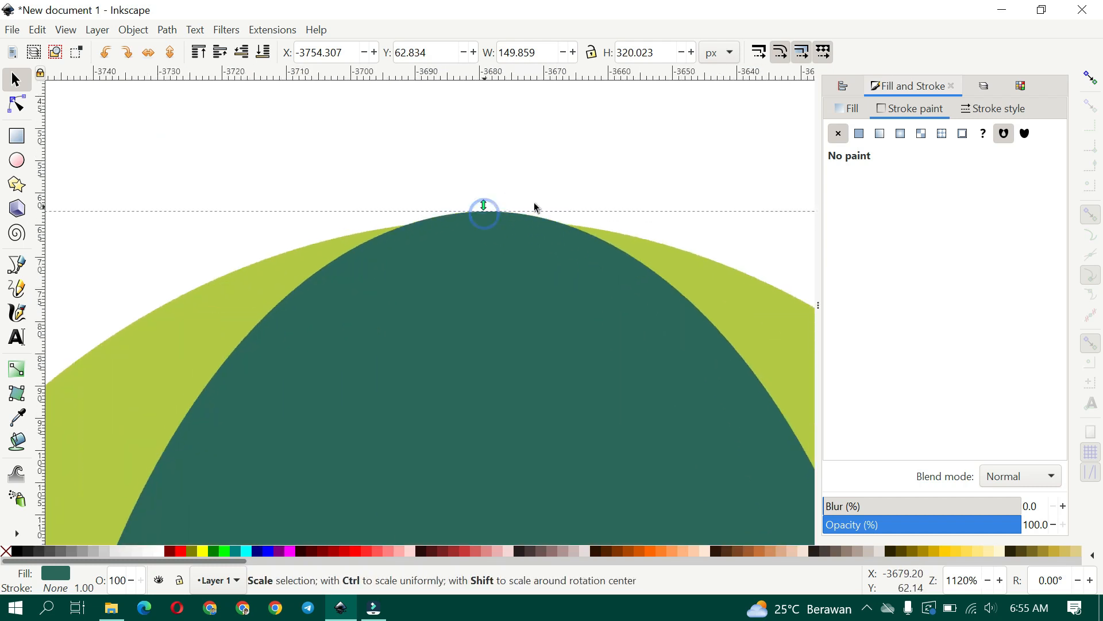
pyautogui.keyDown('ctrl'); pyautogui.scroll(-7, 535, 219); pyautogui.keyUp('ctrl')
pyautogui.keyDown('ctrl'); pyautogui.scroll(2, 537, 271); pyautogui.keyUp('ctrl')
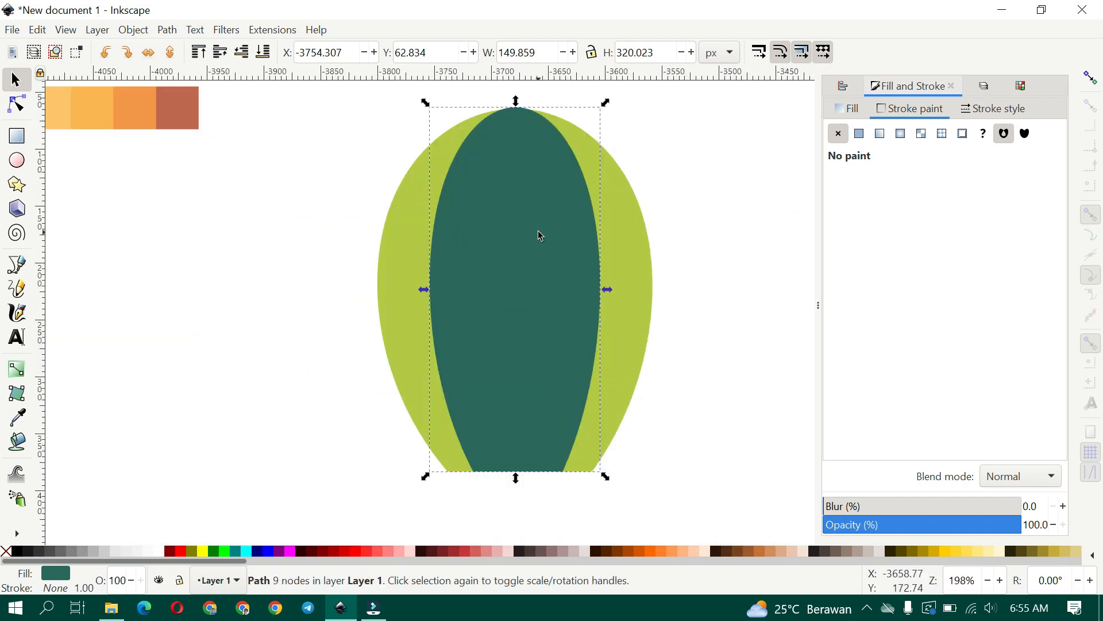
pyautogui.hotkey('ctrl', 'z')
# Duplicate the dark green shape and fill the copy with the palette's medium green.
pyautogui.scroll(3, 547, 203)
pyautogui.keyDown('ctrl'); pyautogui.scroll(4, 517, 185); pyautogui.keyUp('ctrl')
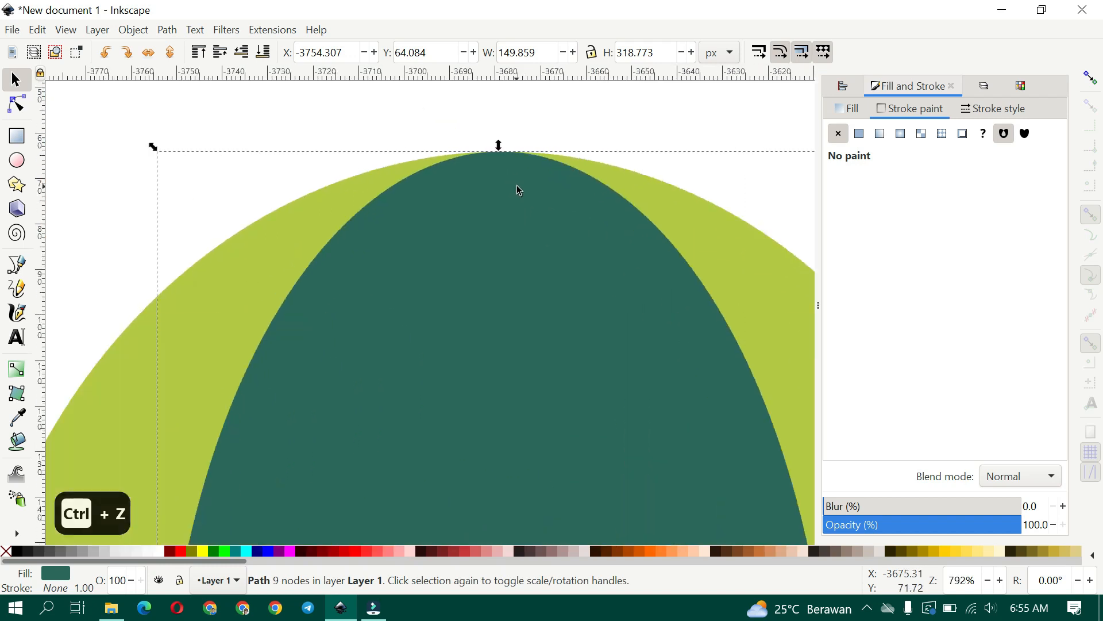
pyautogui.keyDown('ctrl'); pyautogui.scroll(-3, 482, 165); pyautogui.keyUp('ctrl')
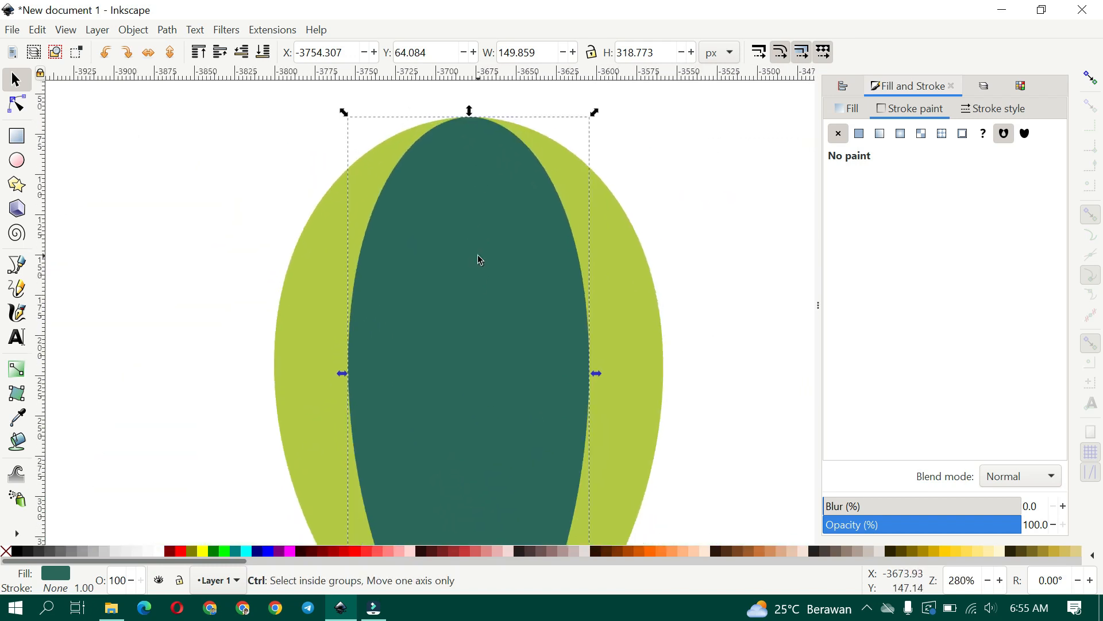
pyautogui.hotkey('ctrl', 'd')
pyautogui.keyDown('ctrl'); pyautogui.scroll(-4, 201, 219); pyautogui.keyUp('ctrl')
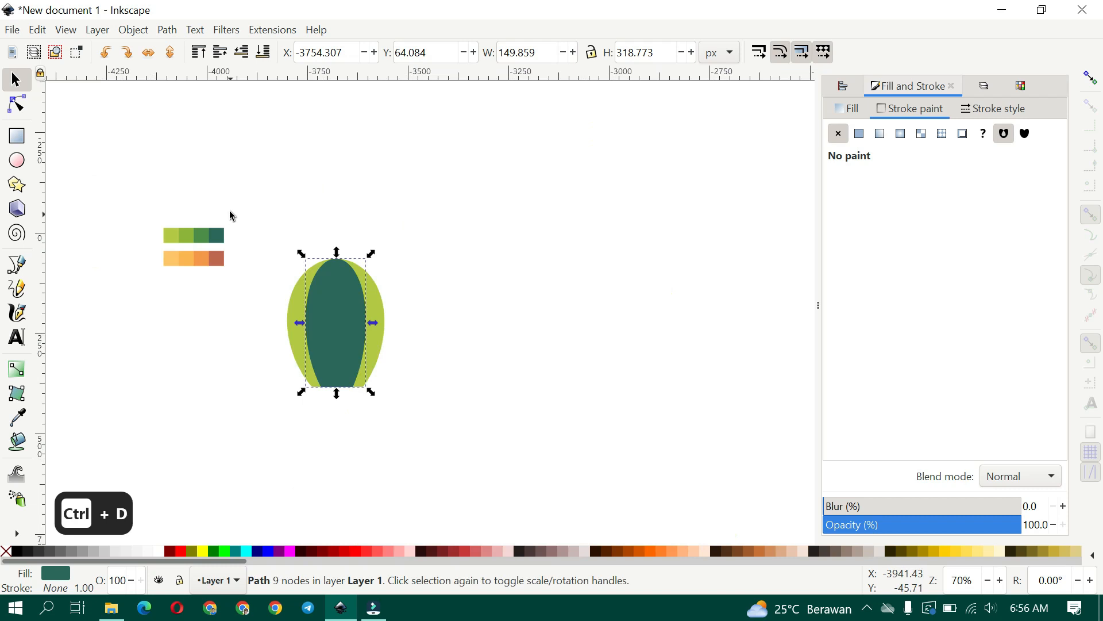
pyautogui.click(218, 244)
pyautogui.keyDown('ctrl'); pyautogui.scroll(4, 389, 353); pyautogui.keyUp('ctrl')
pyautogui.press('d')
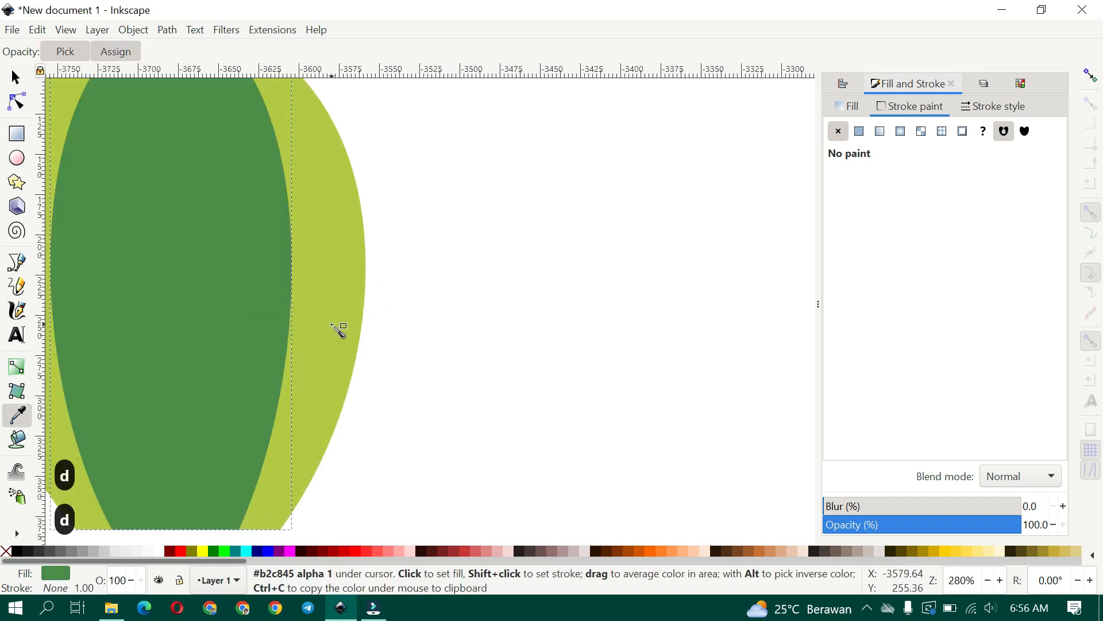
# Narrow the medium green shape symmetrically to about 103 px and widen the dark green shape to about 154 px.
pyautogui.keyDown('shift'); pyautogui.moveTo(478, 301); pyautogui.dragTo(449, 312); pyautogui.keyUp('shift')
pyautogui.keyDown('ctrl'); pyautogui.scroll(-2, 455, 315); pyautogui.keyUp('ctrl')
pyautogui.click(456, 315)
pyautogui.click(405, 287)
pyautogui.keyDown('ctrl'); pyautogui.scroll(1, 443, 301); pyautogui.keyUp('ctrl')
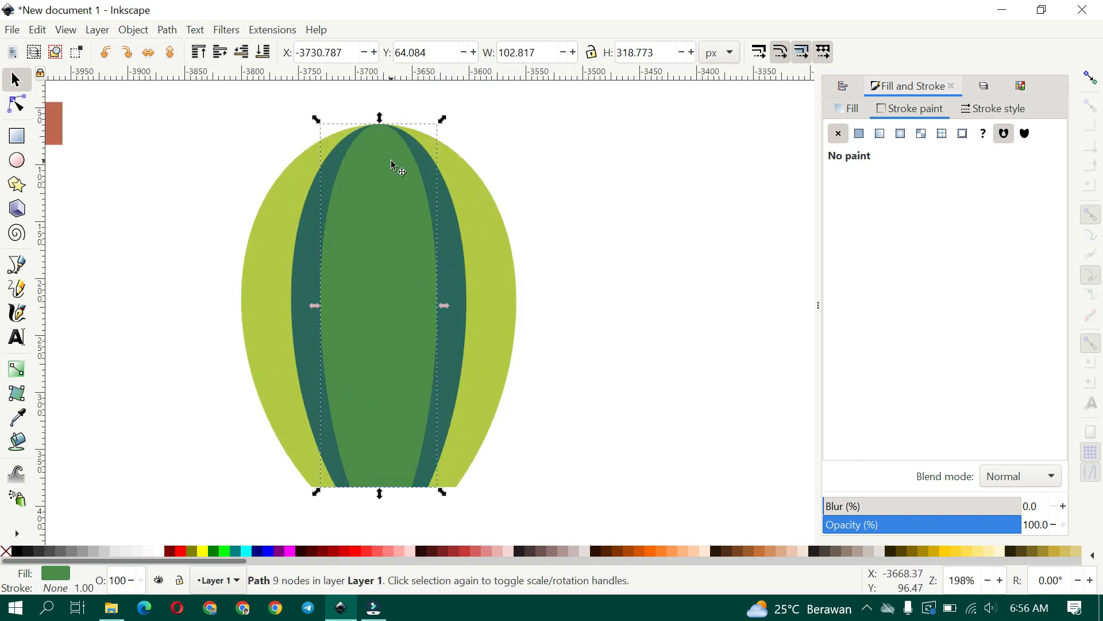
# Try to subtract the medium green shape from the dark green one with a path Difference, and undo it.
pyautogui.scroll(2, 453, 247)
pyautogui.keyDown('shift'); pyautogui.click(453, 264); pyautogui.keyUp('shift')
pyautogui.click(172, 30)
pyautogui.click(200, 126)
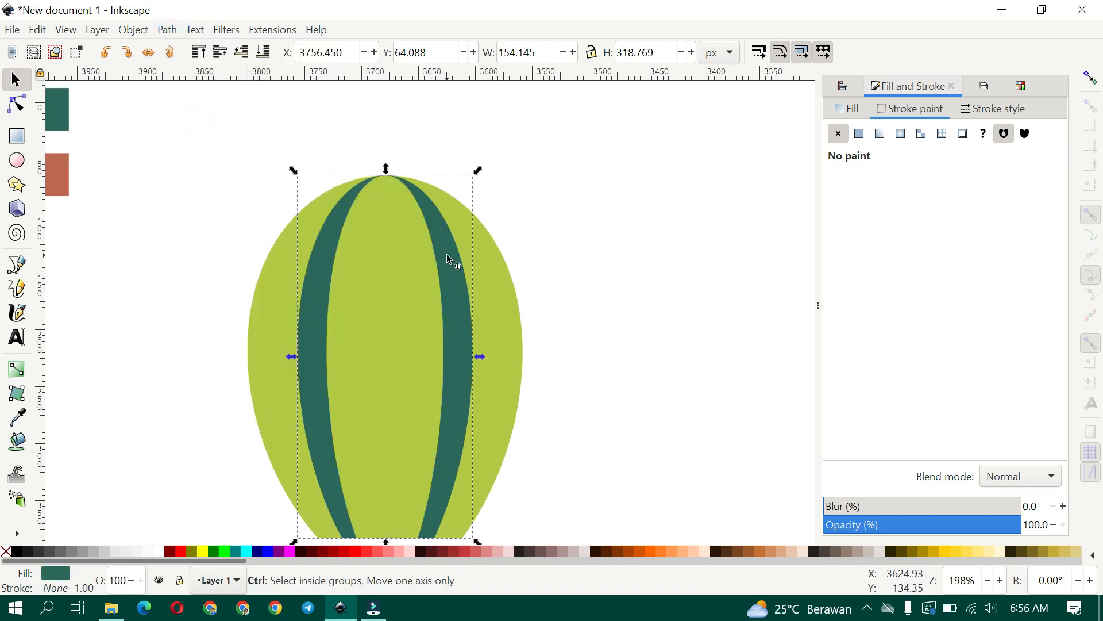
pyautogui.hotkey('ctrl', 'z')
# Narrow the medium green shape slightly around its centre.
pyautogui.click(644, 275)
pyautogui.click(454, 311)
pyautogui.scroll(2, 444, 367)
pyautogui.click(384, 332)
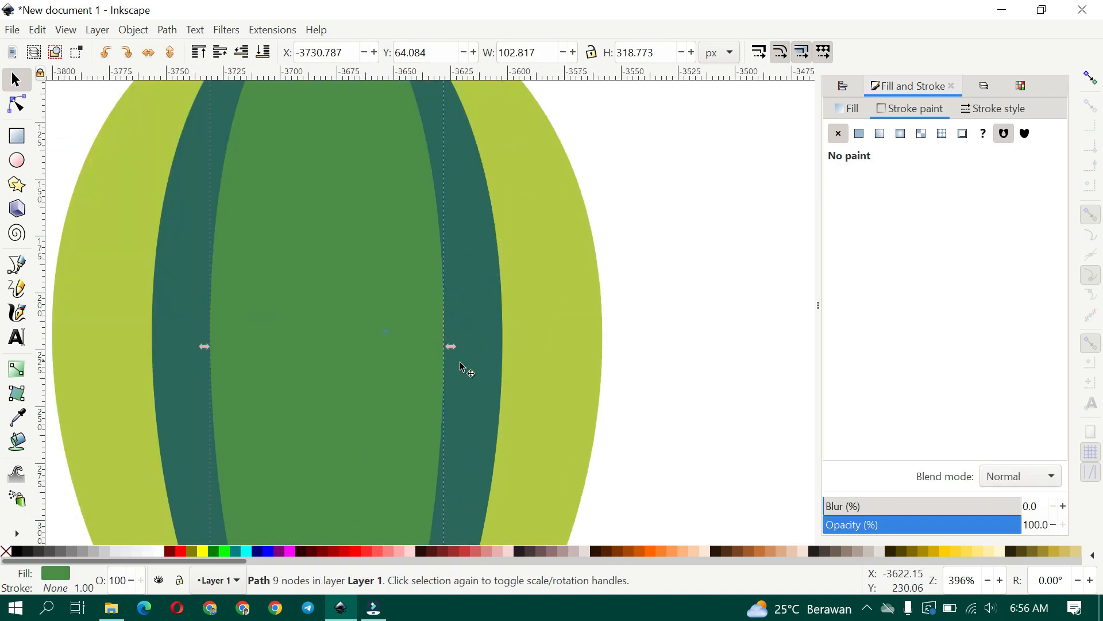
pyautogui.moveTo(450, 347); pyautogui.dragTo(447, 347)
# Subtract the medium green shape from the dark green one with a path Difference, leaving two dark green stripes.
pyautogui.keyDown('shift'); pyautogui.click(471, 313); pyautogui.keyUp('shift')
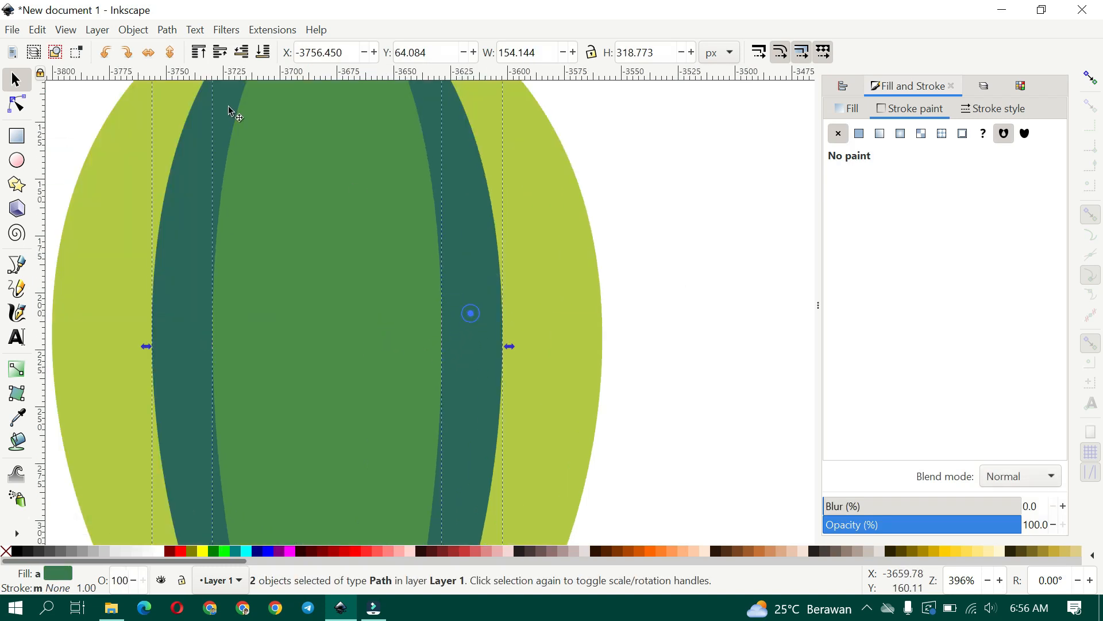
pyautogui.click(165, 33)
pyautogui.click(201, 145)
pyautogui.scroll(-1, 494, 259)
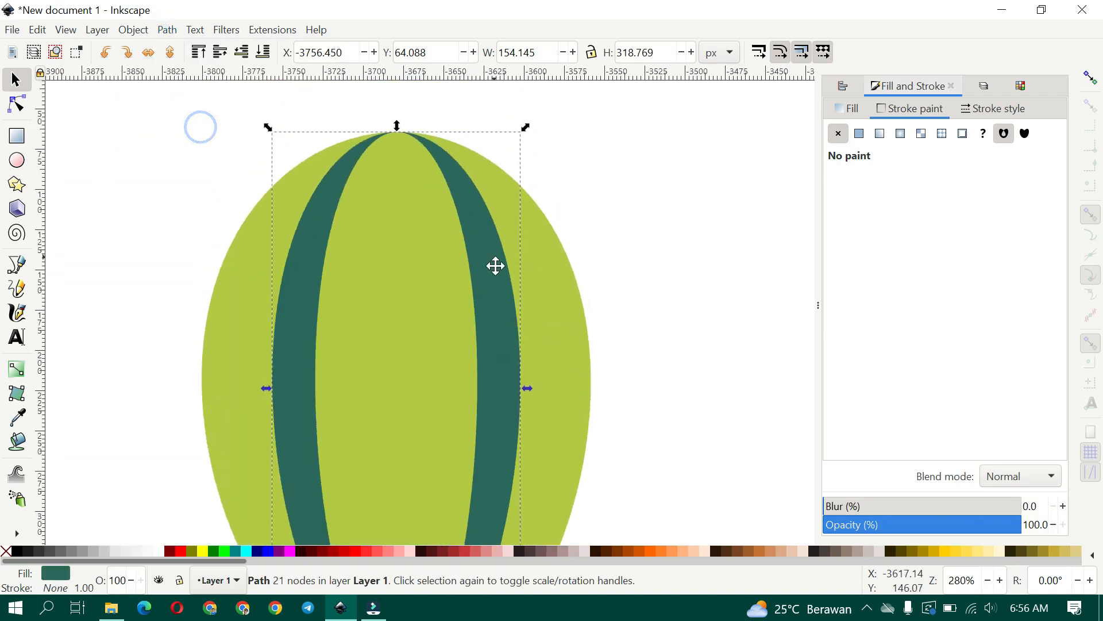
# Duplicate the dark green stripes, stretch the copy slightly upward, try to subtract it from the light green body, and undo the Difference.
pyautogui.hotkey('ctrl', 'd')
pyautogui.scroll(2, 391, 138)
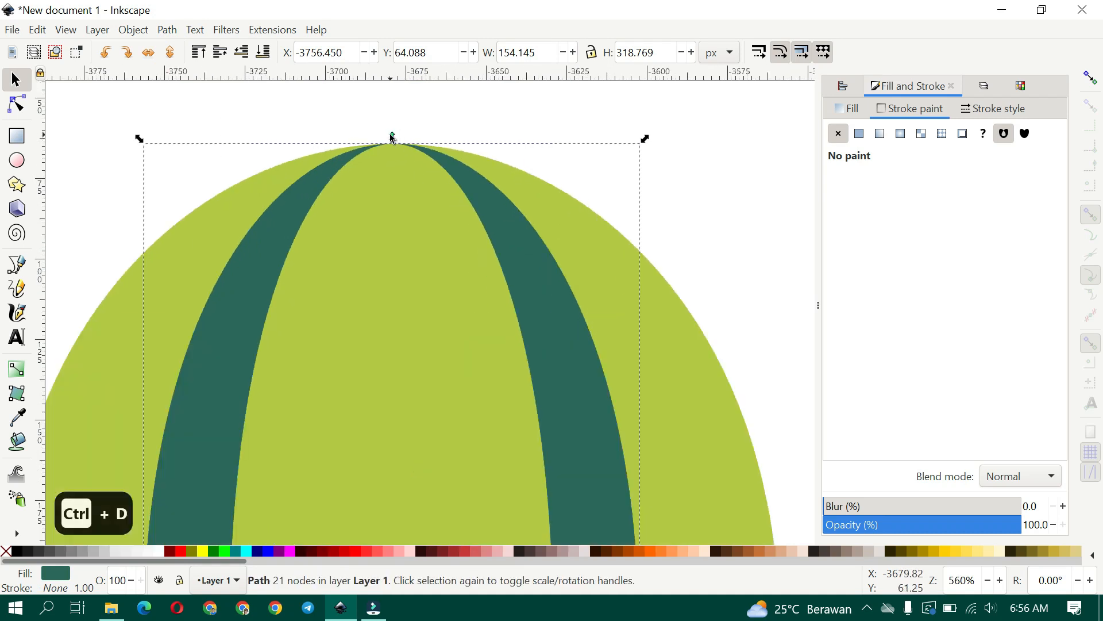
pyautogui.moveTo(391, 136); pyautogui.dragTo(392, 136)
pyautogui.scroll(-1, 623, 320)
pyautogui.keyDown('shift'); pyautogui.click(620, 318); pyautogui.keyUp('shift')
pyautogui.scroll(-4, 618, 316)
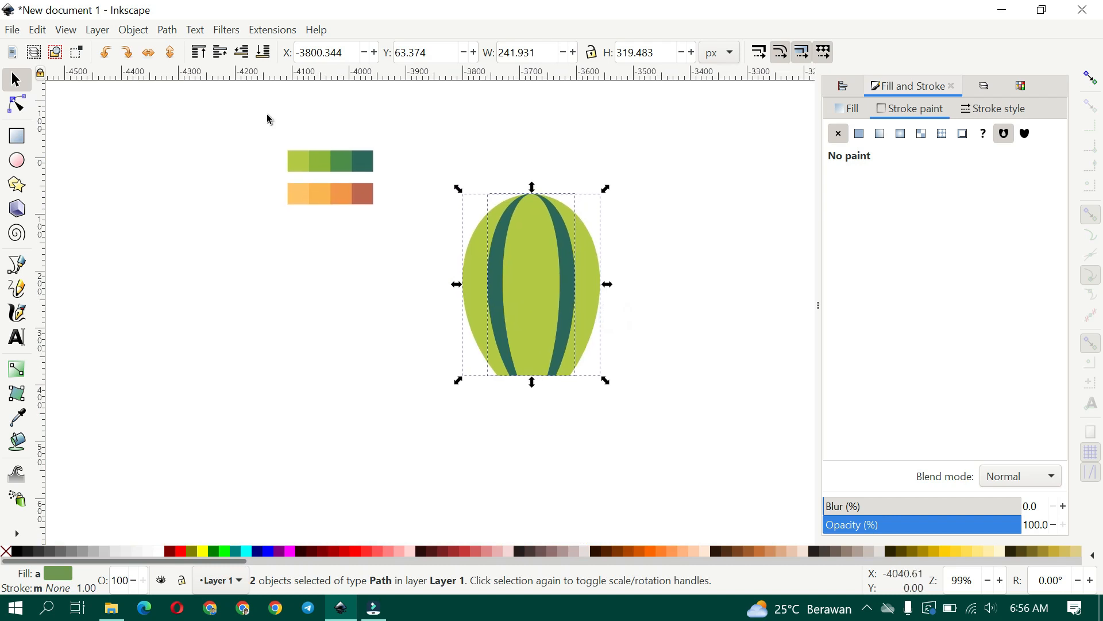
pyautogui.click(167, 29)
pyautogui.click(178, 126)
pyautogui.scroll(2, 562, 208)
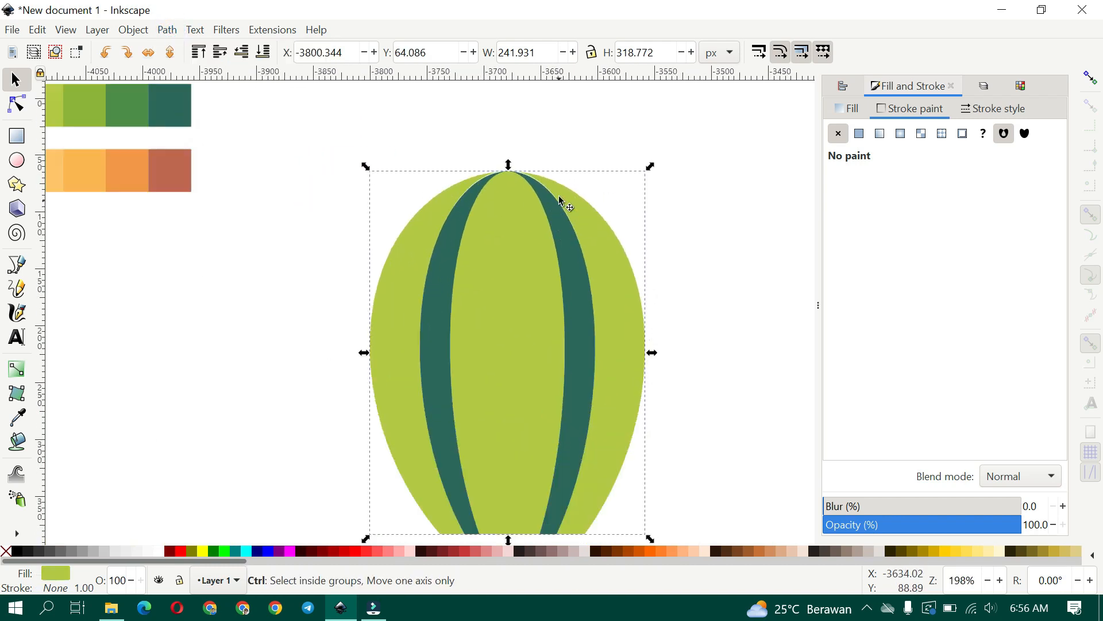
pyautogui.scroll(1, 562, 208)
pyautogui.hotkey('ctrl', 'z')
# Delete the stretched duplicate of the dark green stripes.
pyautogui.scroll(2, 542, 179)
pyautogui.click(500, 178)
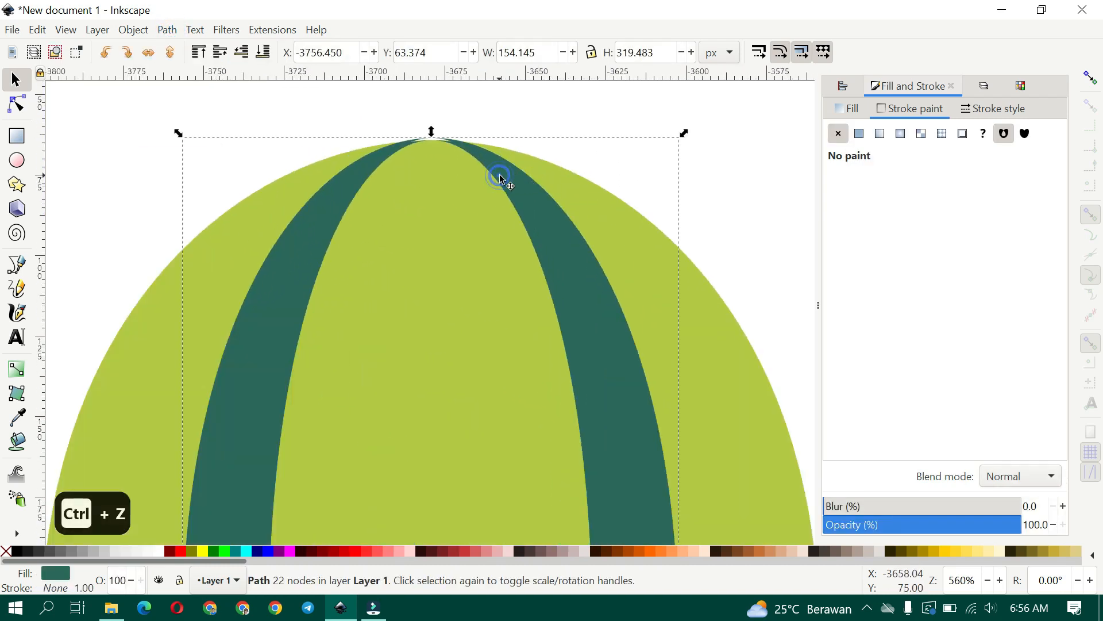
pyautogui.press('Delete')
# Duplicate the remaining dark green stripes and subtract the copy from the light green body with a path Difference.
pyautogui.click(518, 194)
pyautogui.scroll(-2, 519, 198)
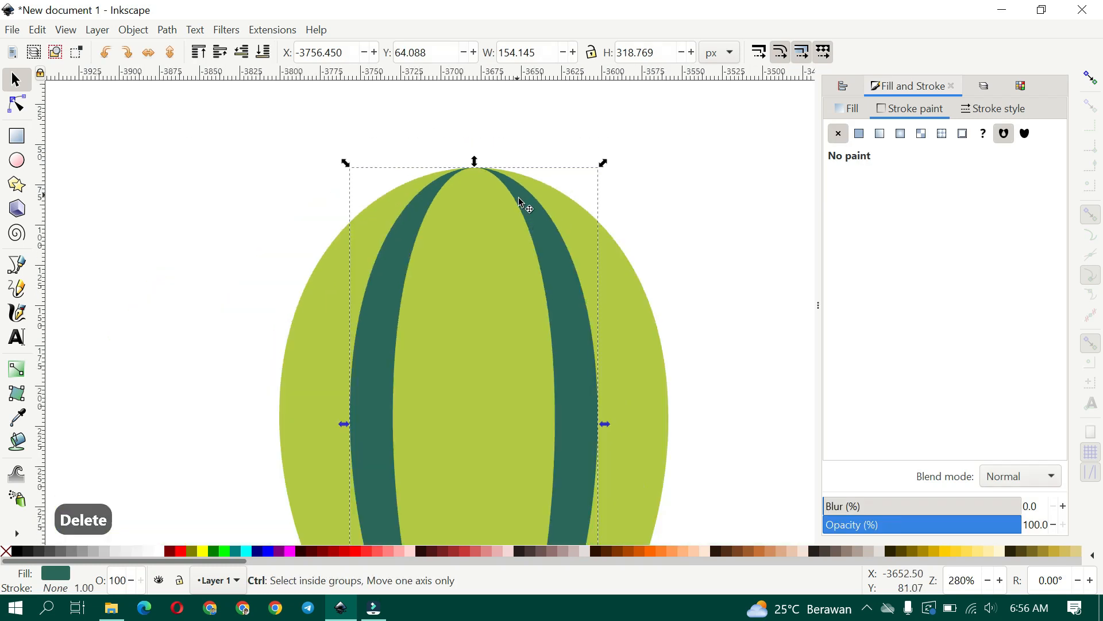
pyautogui.rightClick(523, 200)
pyautogui.click(552, 256)
pyautogui.keyDown('shift'); pyautogui.click(627, 281); pyautogui.keyUp('shift')
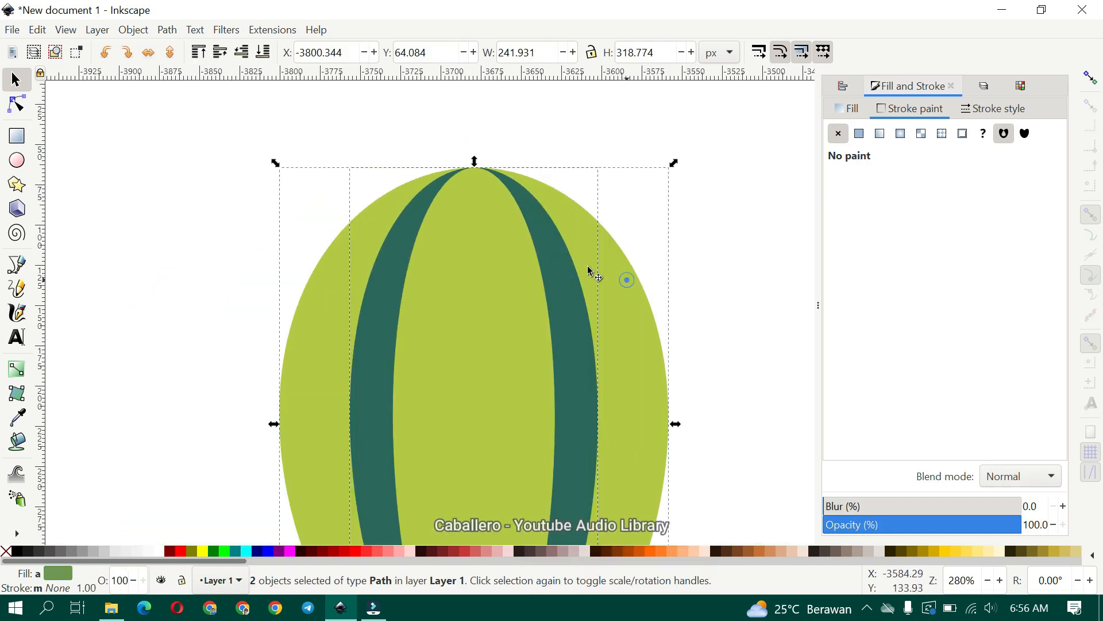
pyautogui.click(169, 30)
pyautogui.click(172, 128)
# Move the cut light green body upward to inspect where the stripes meet at its tip, and undo the move.
pyautogui.moveTo(588, 230); pyautogui.dragTo(590, 186)
pyautogui.scroll(6, 477, 119)
pyautogui.scroll(4, 490, 113)
pyautogui.click(502, 224)
pyautogui.scroll(-4, 503, 224)
pyautogui.scroll(4, 473, 359)
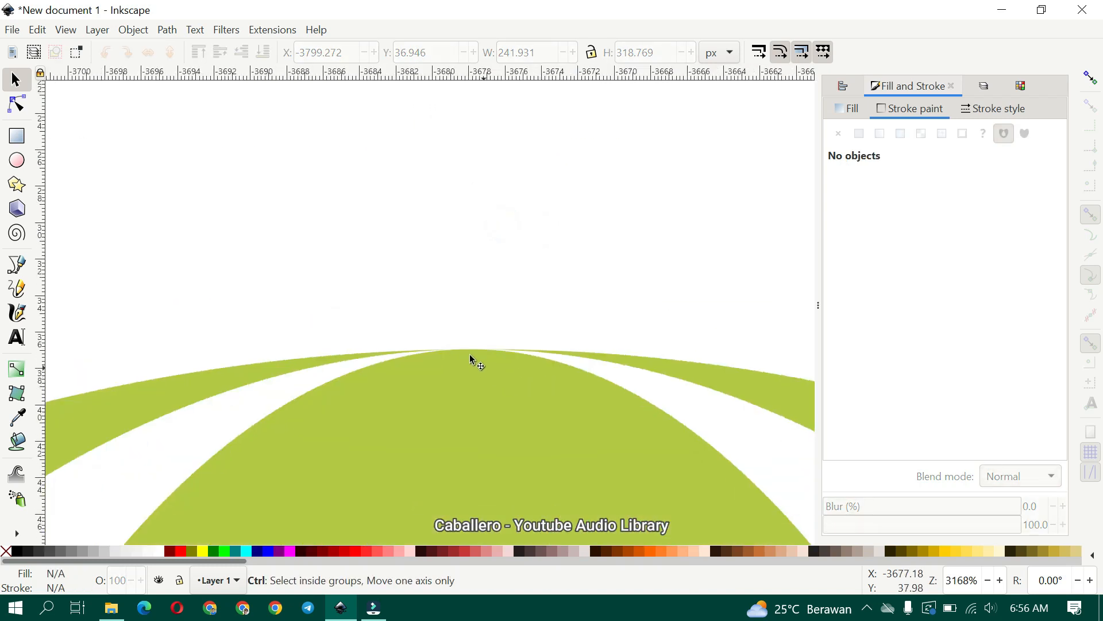
pyautogui.scroll(-16, 506, 267)
pyautogui.scroll(2, 488, 295)
pyautogui.hotkey('ctrl', 'z')
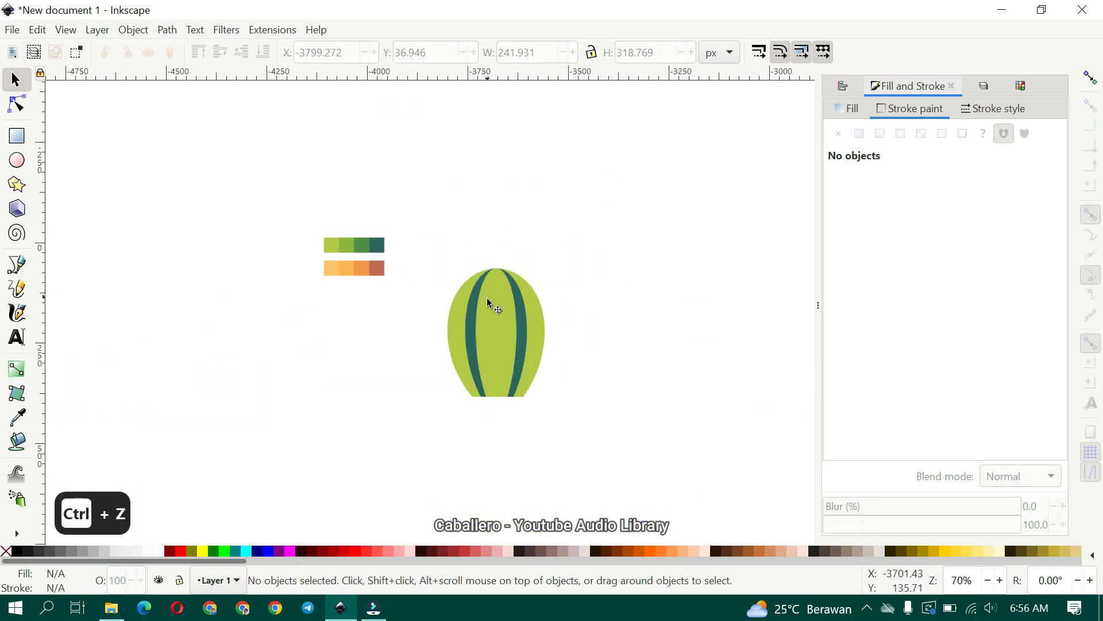
# Break the cut light green body apart into separate paths.
pyautogui.click(488, 297)
pyautogui.click(167, 29)
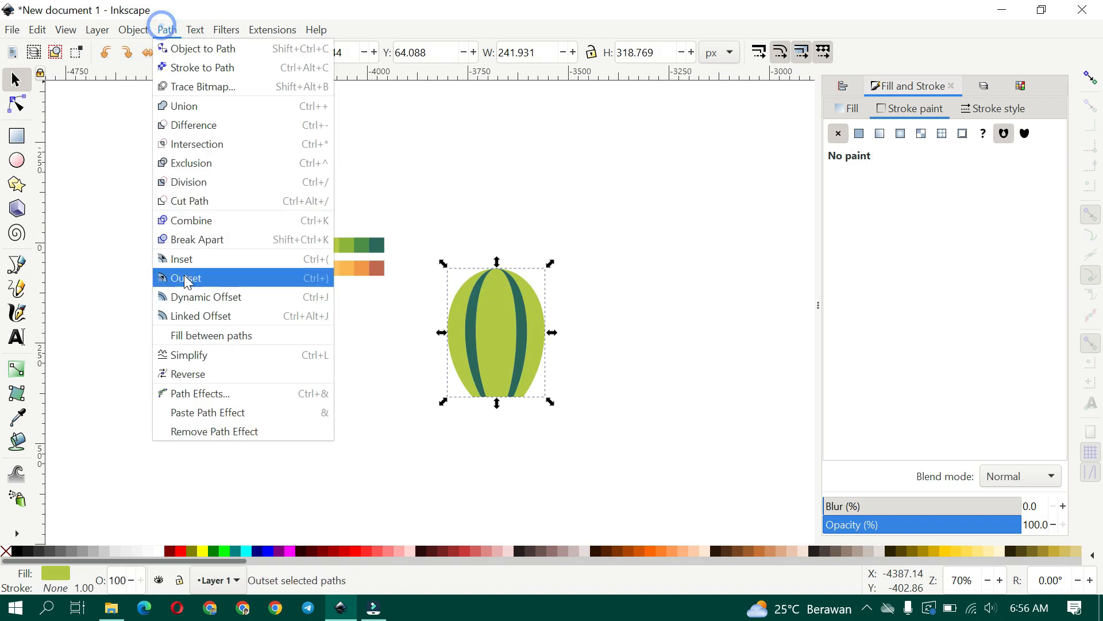
pyautogui.click(219, 243)
# Move the separated pieces aside to check that they are independent, undoing each move.
pyautogui.scroll(6, 578, 324)
pyautogui.click(577, 298)
pyautogui.scroll(-4, 420, 270)
pyautogui.moveTo(385, 254); pyautogui.dragTo(431, 275)
pyautogui.click(429, 276)
pyautogui.hotkey('ctrl', 'z')
pyautogui.moveTo(312, 245); pyautogui.dragTo(322, 202)
pyautogui.hotkey('ctrl', 'z')
pyautogui.moveTo(211, 266); pyautogui.dragTo(301, 375)
pyautogui.hotkey('ctrl', 'z')
# Fill the body's outer right piece with the medium green #4c8d49 sampled from the palette.
pyautogui.scroll(-1, 488, 364)
pyautogui.click(486, 358)
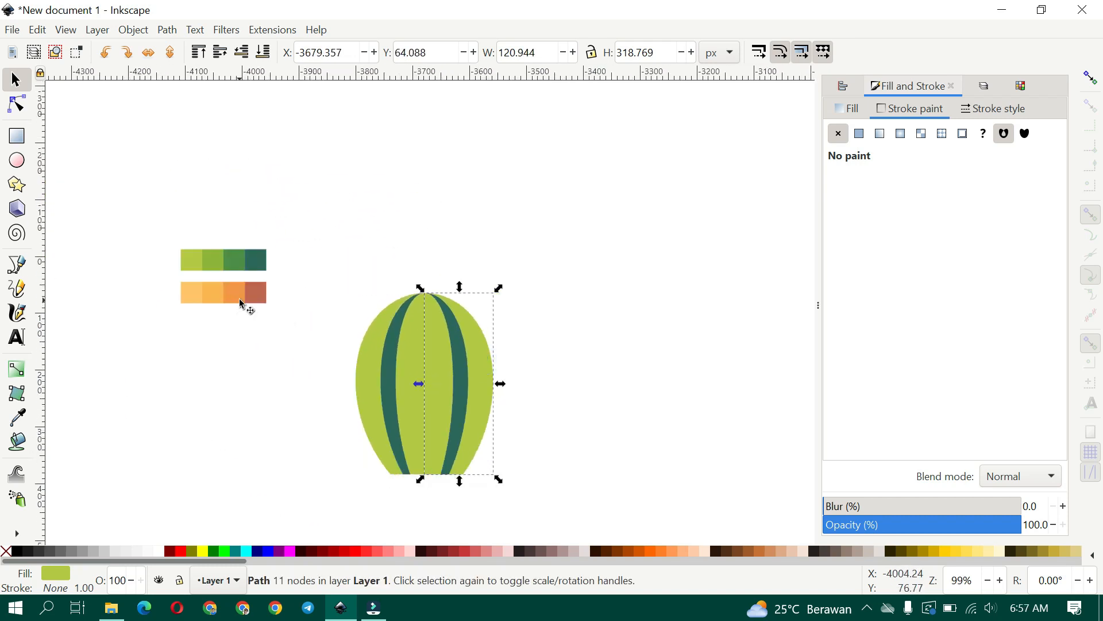
pyautogui.press('d')
pyautogui.moveTo(253, 257); pyautogui.dragTo(256, 259)
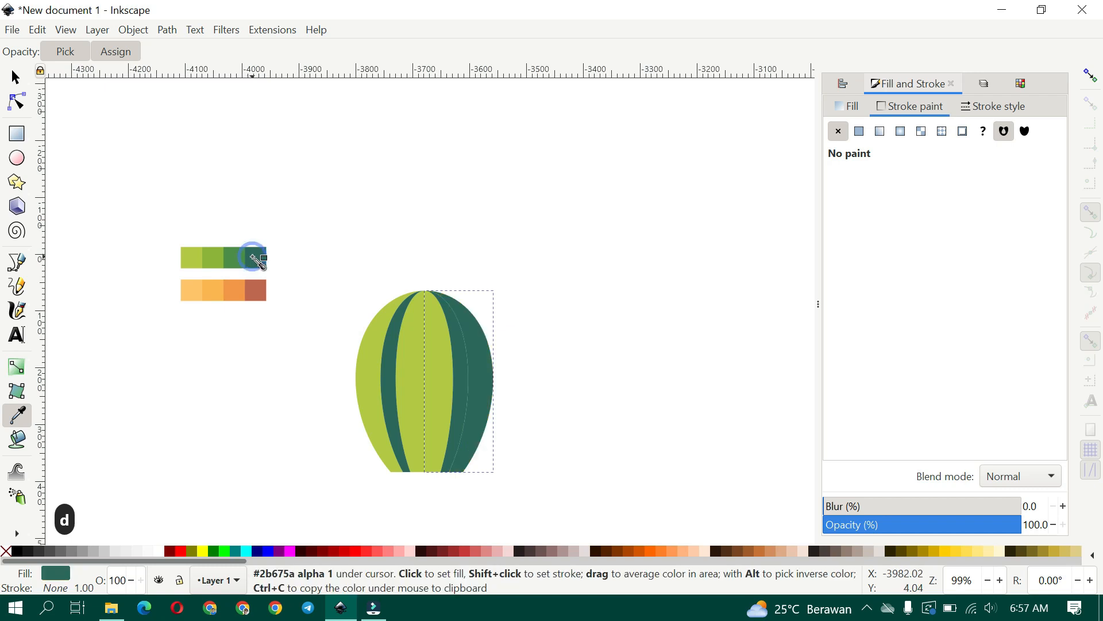
pyautogui.click(237, 257)
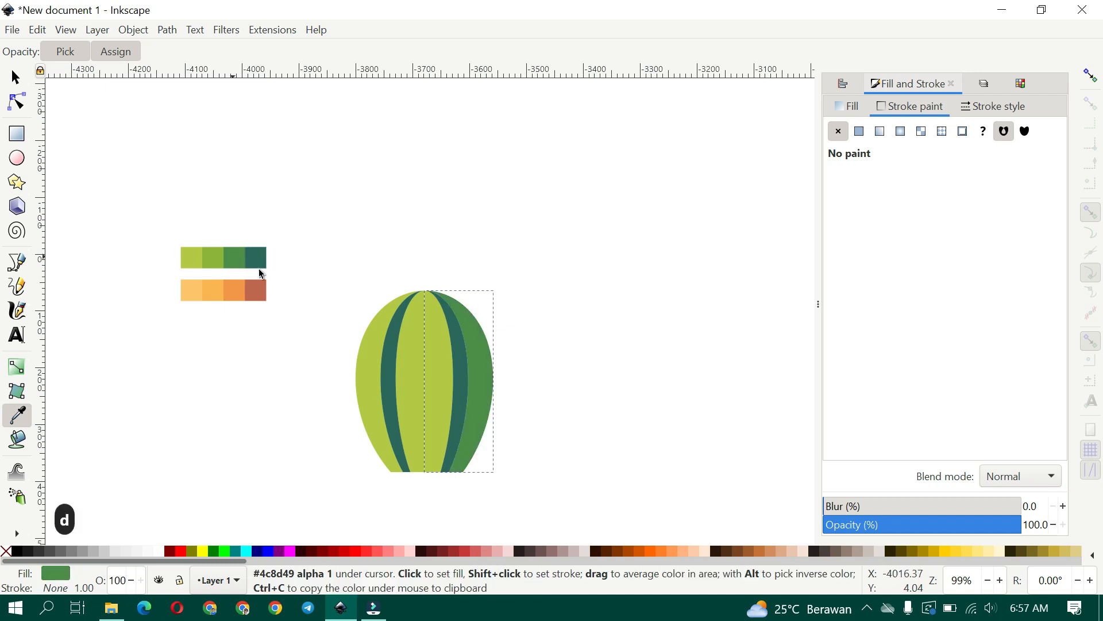
pyautogui.press('s')
pyautogui.click(349, 322)
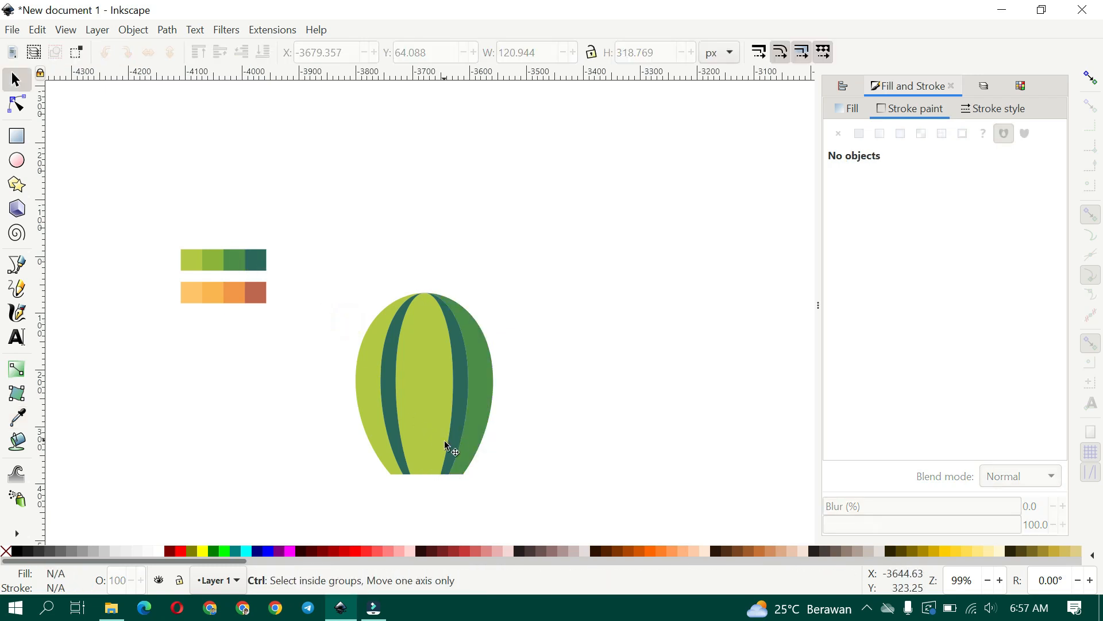
# Try to draw a thorn on the body's upper left edge with the Pen tool in Spiro mode, and undo it.
pyautogui.keyDown('ctrl'); pyautogui.scroll(1, 441, 440); pyautogui.keyUp('ctrl')
pyautogui.keyDown('ctrl'); pyautogui.scroll(-1, 478, 407); pyautogui.keyUp('ctrl')
pyautogui.keyDown('ctrl'); pyautogui.scroll(1, 469, 395); pyautogui.keyUp('ctrl')
pyautogui.moveTo(457, 393)
pyautogui.mouseDown()
pyautogui.moveTo(473, 370)
pyautogui.moveTo(474, 380)
pyautogui.mouseUp()
pyautogui.click(19, 167)
pyautogui.keyDown('ctrl'); pyautogui.scroll(1, 464, 367); pyautogui.keyUp('ctrl')
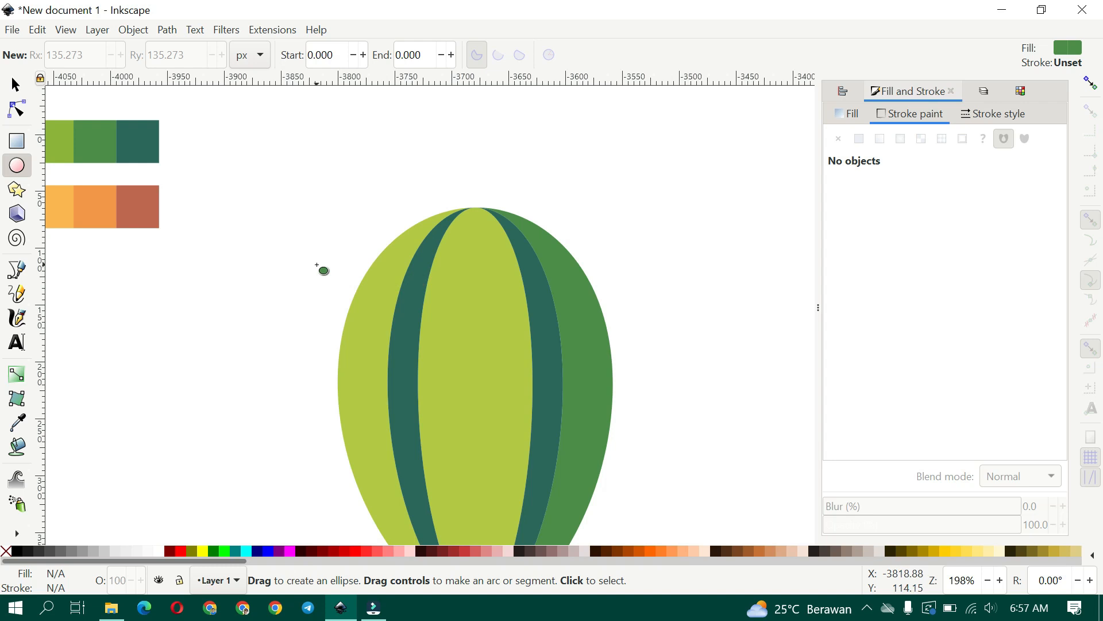
pyautogui.press('b')
pyautogui.keyDown('ctrl'); pyautogui.scroll(2, 401, 248); pyautogui.keyUp('ctrl')
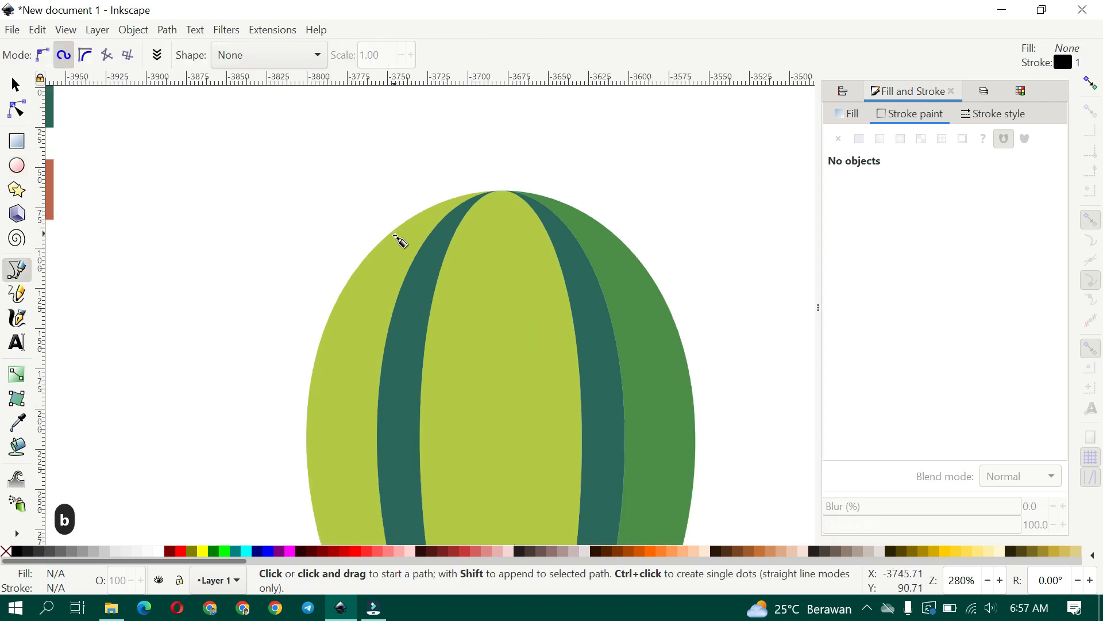
pyautogui.click(422, 289)
pyautogui.click(396, 241)
pyautogui.doubleClick(434, 276)
pyautogui.hotkey('ctrl', 'z')
# Draw a closed triangular thorn on the body's upper left edge with straight Bezier segments.
pyautogui.click(43, 53)
pyautogui.click(424, 290)
pyautogui.click(391, 239)
pyautogui.click(450, 282)
pyautogui.click(424, 289)
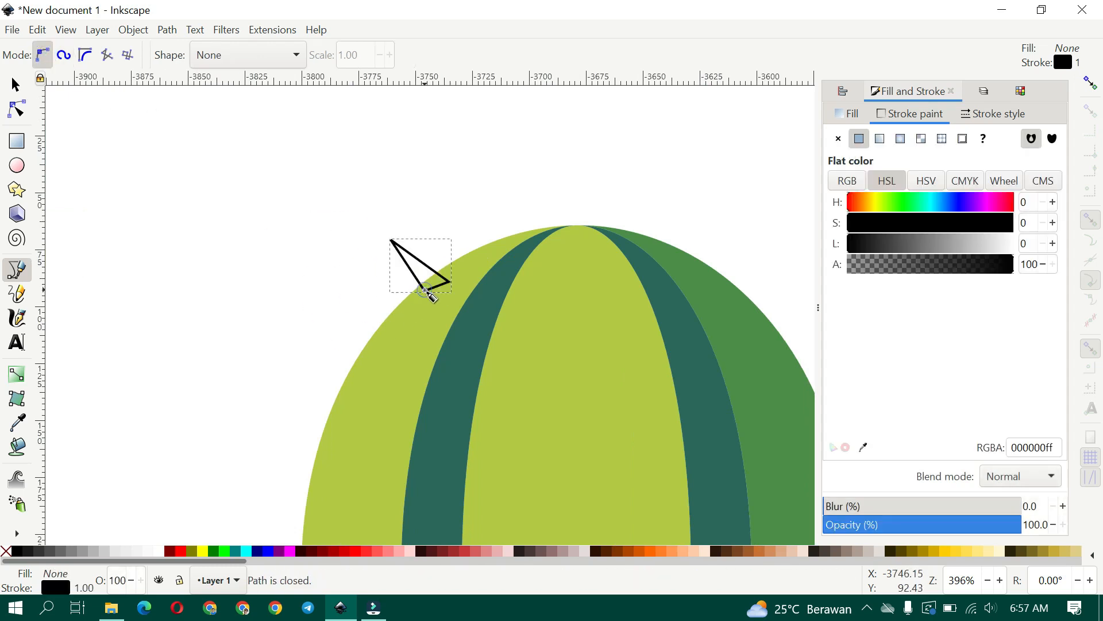
# Draw a closed two-pointed thorn outline on the body's left edge just below the triangular one.
pyautogui.scroll(-1, 424, 290)
pyautogui.moveTo(341, 406); pyautogui.dragTo(442, 319)
pyautogui.click(468, 300)
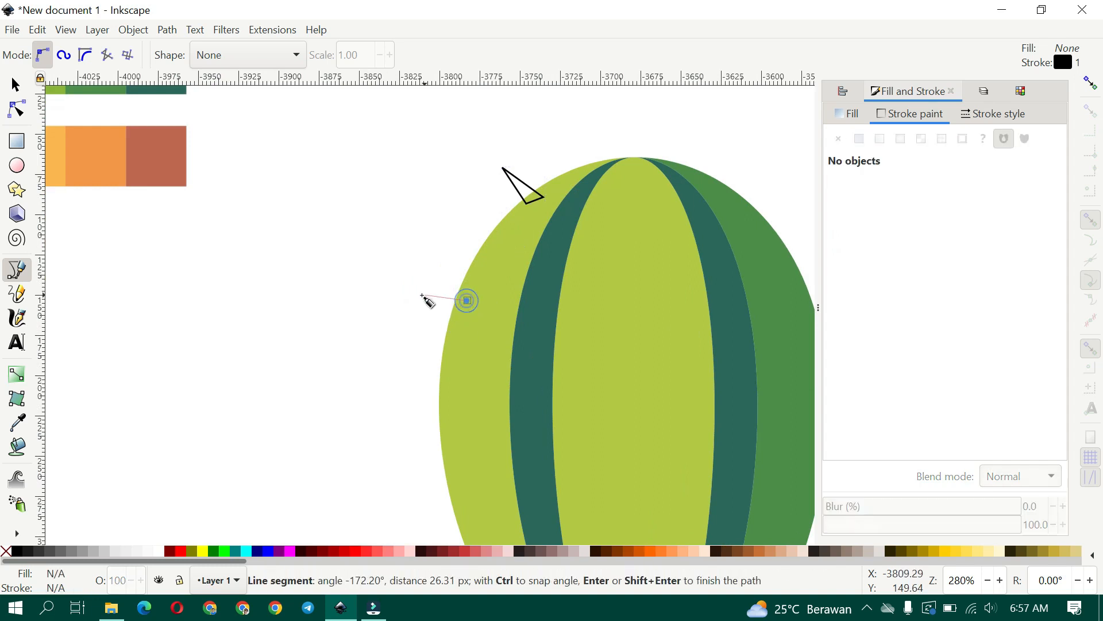
pyautogui.click(448, 268)
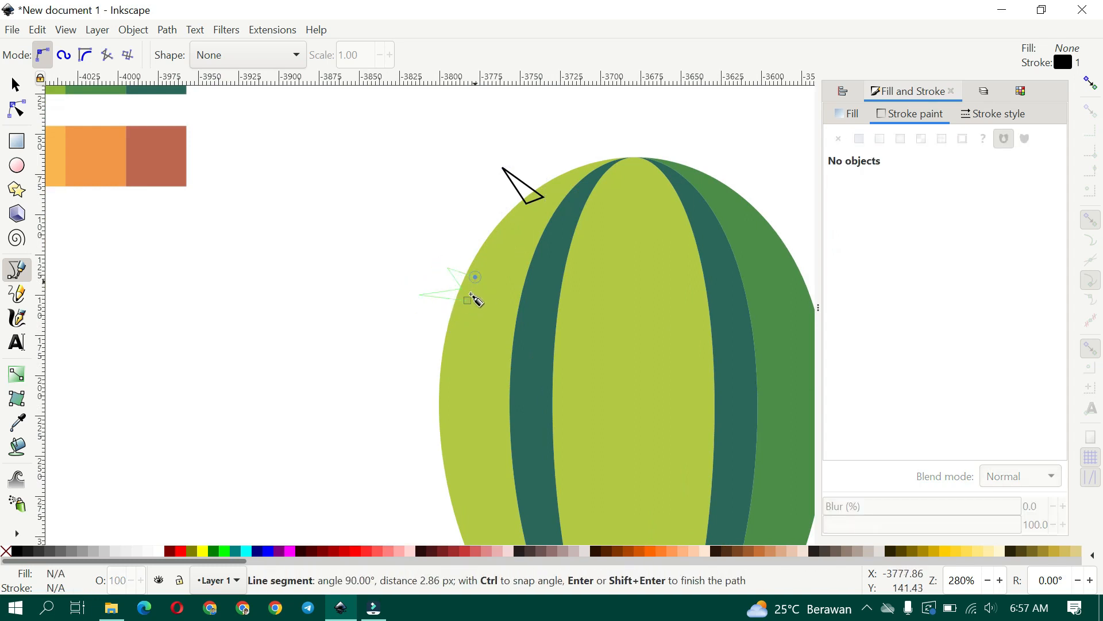
pyautogui.click(476, 277)
pyautogui.click(467, 300)
# Draw a third closed thorn outline with two points on the left edge, slightly below the body's widest part.
pyautogui.moveTo(449, 373); pyautogui.dragTo(486, 243)
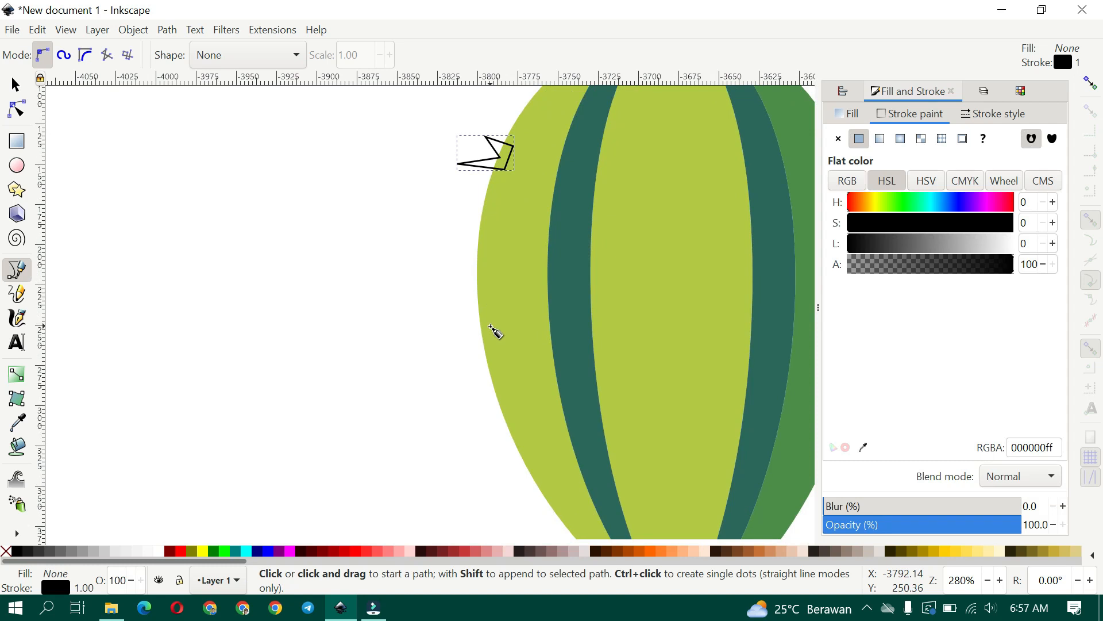
pyautogui.click(491, 325)
pyautogui.click(454, 300)
pyautogui.click(488, 344)
pyautogui.click(460, 368)
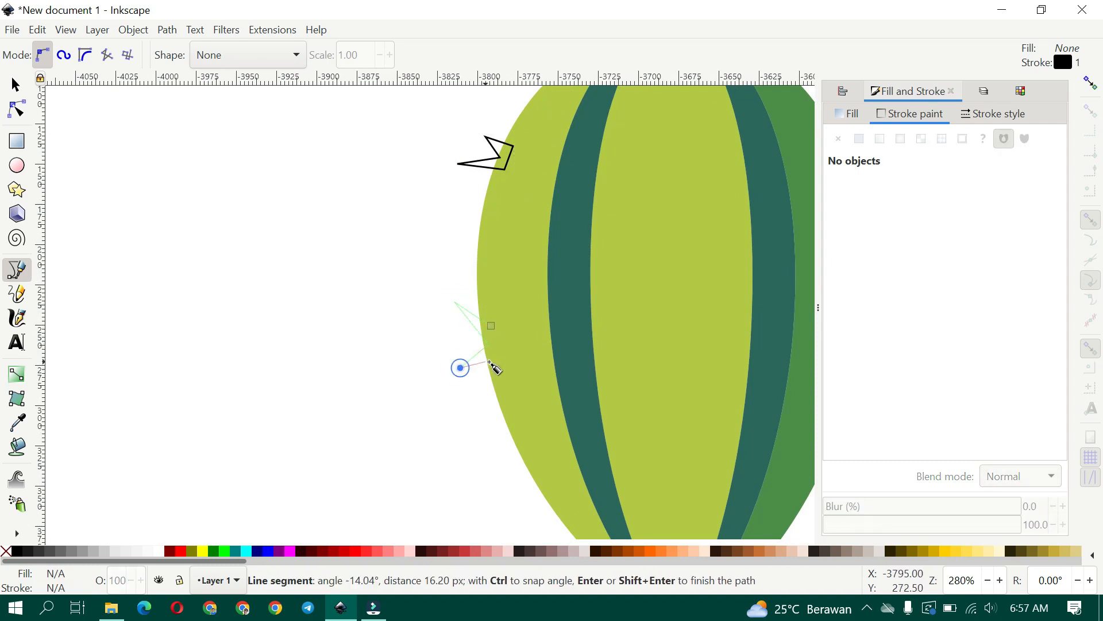
pyautogui.click(492, 326)
# Draw a fourth closed two-pointed thorn outline on the left edge near the body's base.
pyautogui.scroll(-5, 500, 333)
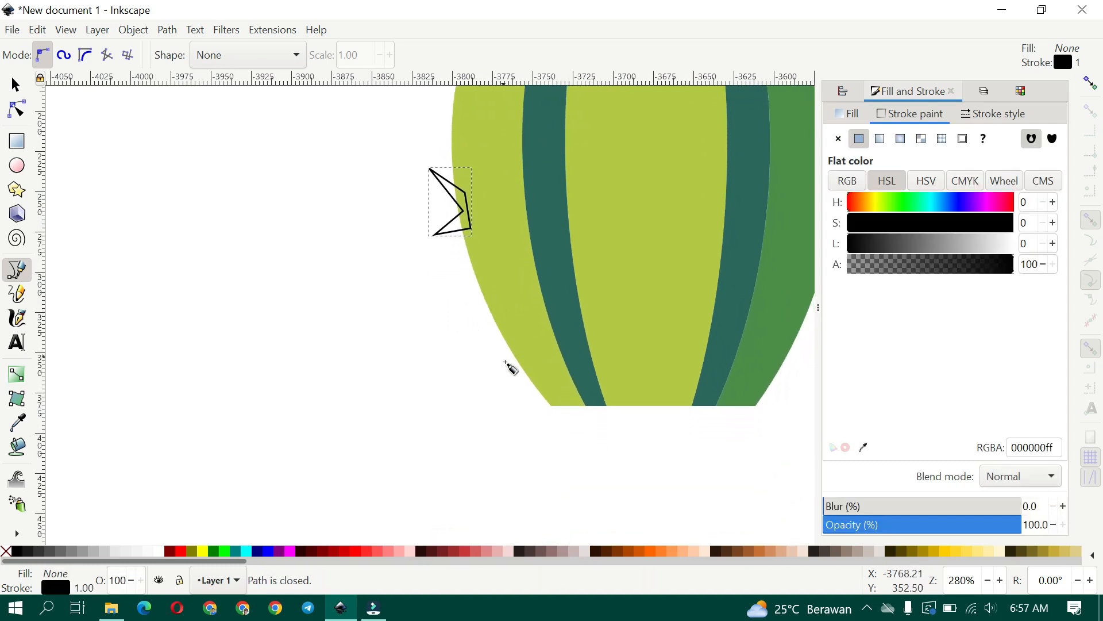
pyautogui.click(500, 320)
pyautogui.click(464, 324)
pyautogui.click(504, 335)
pyautogui.click(491, 364)
pyautogui.click(520, 345)
pyautogui.click(502, 320)
# Draw a closed two-pointed thorn outline on the body's upper right edge.
pyautogui.scroll(-1, 556, 259)
pyautogui.moveTo(556, 259); pyautogui.dragTo(378, 471)
pyautogui.moveTo(438, 341); pyautogui.dragTo(436, 321)
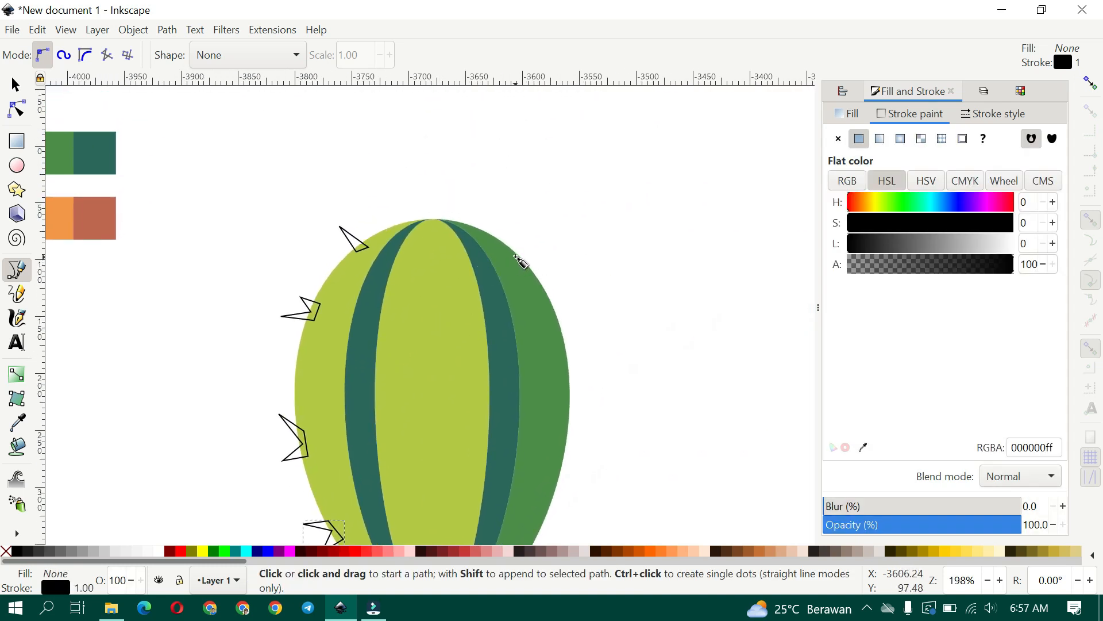
pyautogui.click(516, 257)
pyautogui.click(523, 232)
pyautogui.click(548, 267)
pyautogui.click(528, 280)
pyautogui.click(516, 256)
# Draw a small closed triangular thorn on the right edge below the upper two-pointed one.
pyautogui.click(577, 317)
pyautogui.click(555, 325)
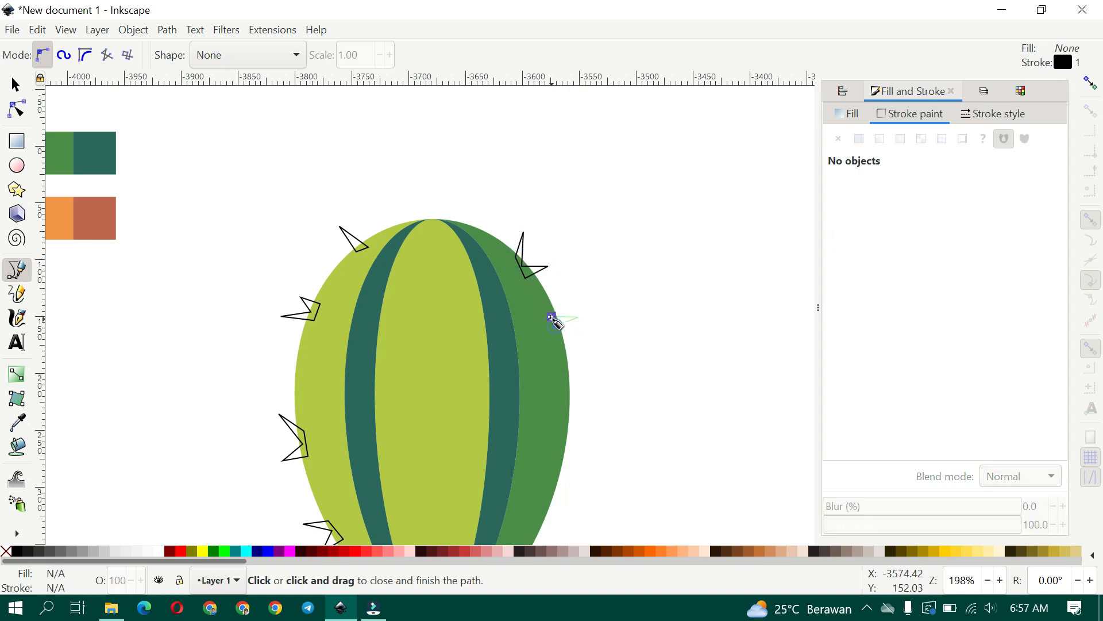
pyautogui.click(550, 316)
# Draw a closed two-pointed thorn outline halfway down the body's right edge.
pyautogui.moveTo(560, 358); pyautogui.dragTo(551, 302)
pyautogui.click(555, 317)
pyautogui.click(574, 309)
pyautogui.click(558, 329)
pyautogui.click(573, 366)
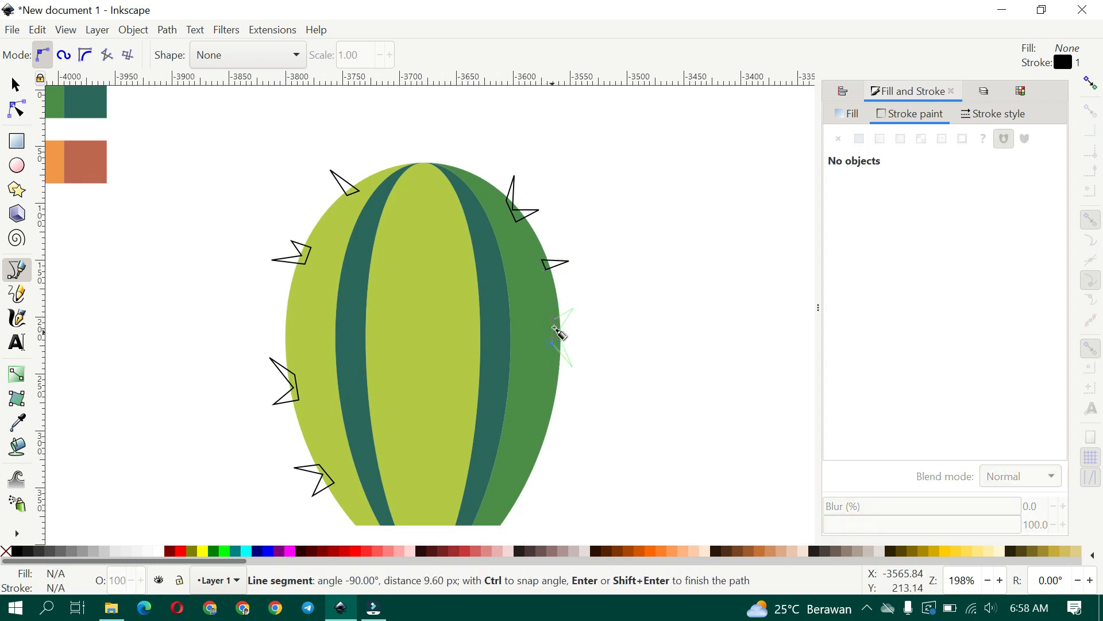
pyautogui.click(555, 319)
# Draw a closed two-pointed thorn outline on the right edge toward the body's base.
pyautogui.scroll(-4, 550, 333)
pyautogui.click(555, 323)
pyautogui.click(585, 315)
pyautogui.click(557, 332)
pyautogui.click(564, 365)
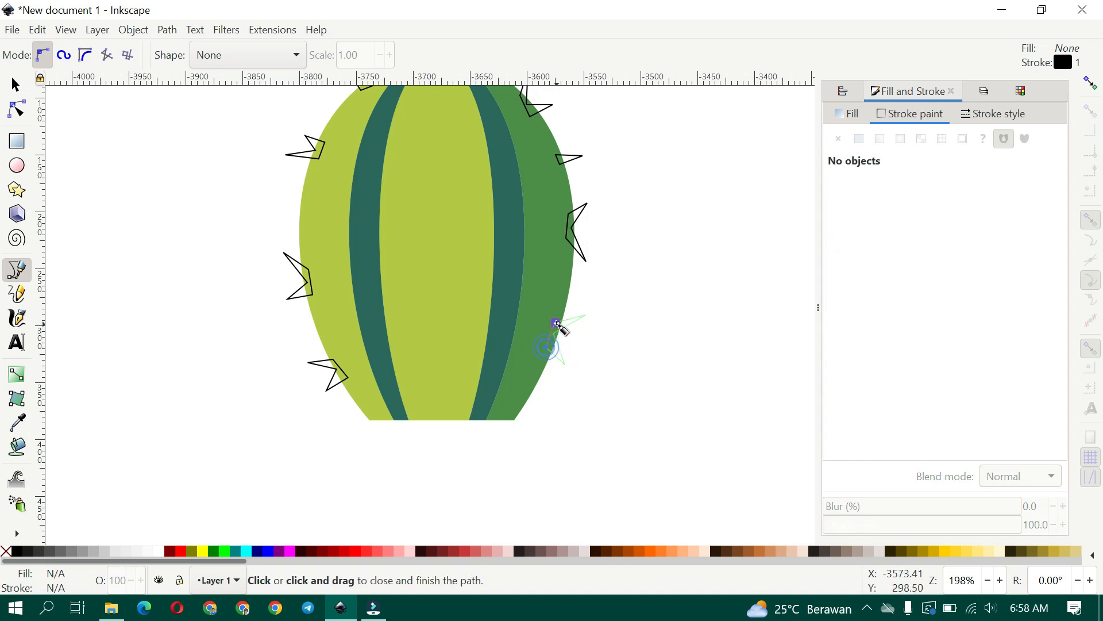
pyautogui.click(555, 322)
# Draw a small closed triangular thorn on the inner edge of the right dark green stripe, near its upper end.
pyautogui.hscroll(-1, 483, 345)
pyautogui.scroll(2, 486, 405)
pyautogui.scroll(3, 454, 322)
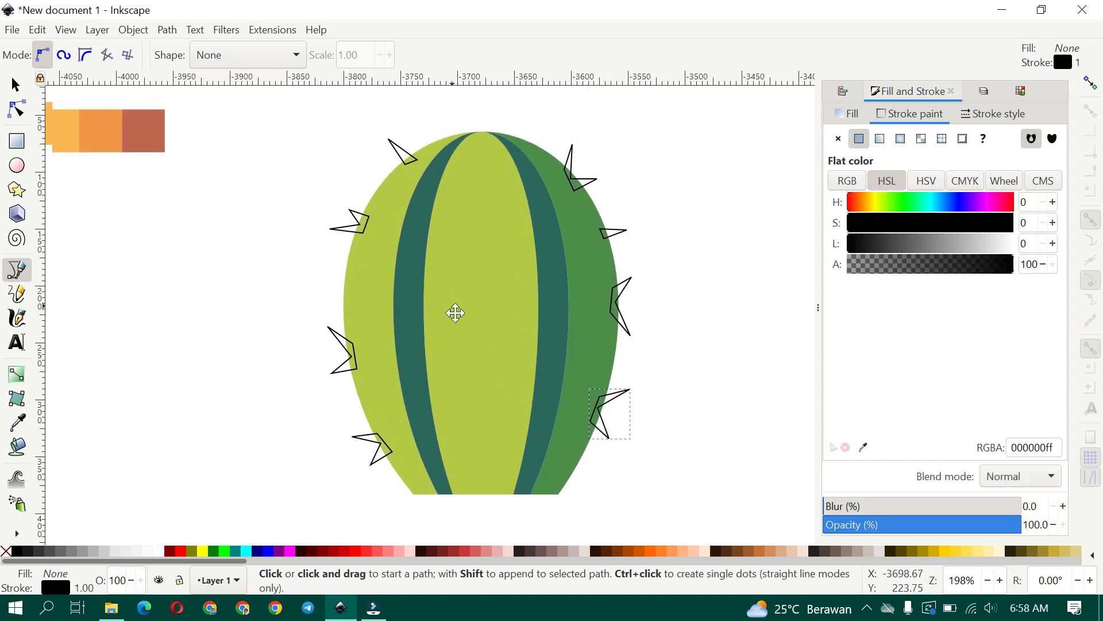
pyautogui.keyDown('ctrl'); pyautogui.scroll(1, 517, 235); pyautogui.keyUp('ctrl')
pyautogui.click(521, 220)
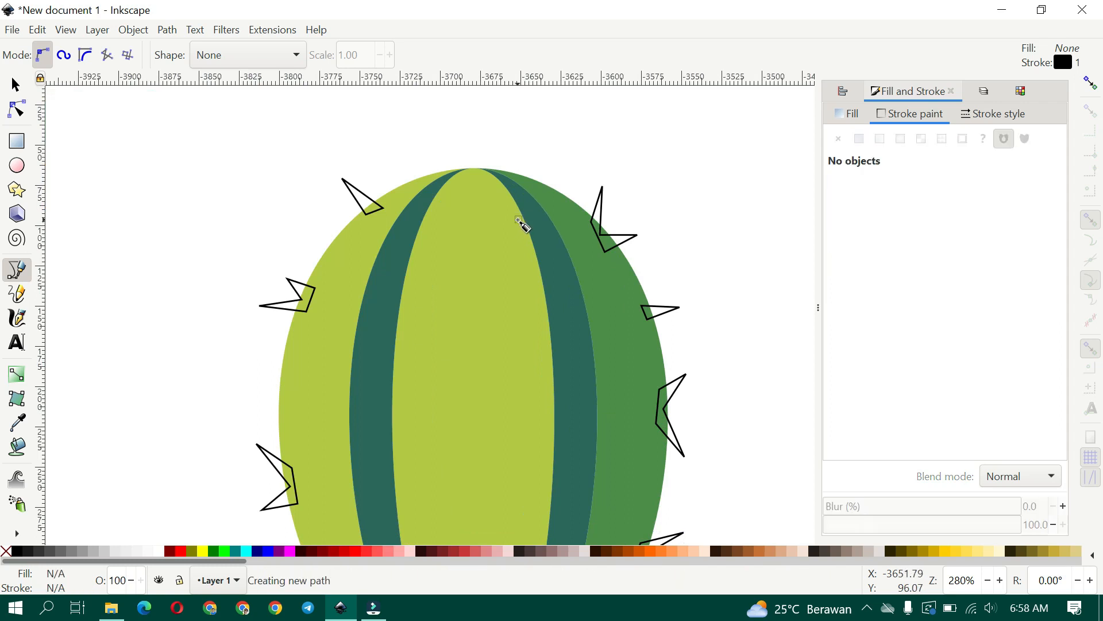
pyautogui.hotkey('ctrl', 'z')
pyautogui.keyDown('ctrl'); pyautogui.scroll(2, 534, 227); pyautogui.keyUp('ctrl')
pyautogui.click(553, 216)
pyautogui.click(518, 243)
pyautogui.click(504, 218)
# Draw a closed two-pointed thorn below the small triangle on the right dark stripe's inner edge.
pyautogui.scroll(-5, 522, 243)
pyautogui.hscroll(1, 522, 243)
pyautogui.click(517, 235)
pyautogui.click(562, 194)
pyautogui.click(548, 247)
pyautogui.click(590, 299)
pyautogui.click(517, 286)
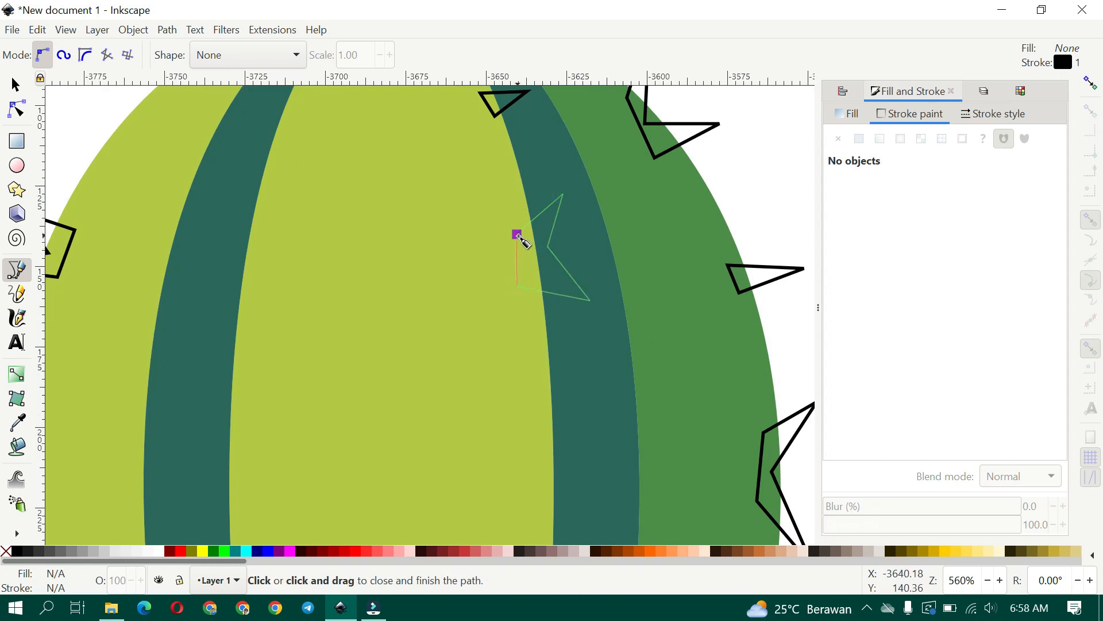
pyautogui.click(518, 234)
# Draw another closed two-pointed thorn halfway down the right dark stripe's inner edge.
pyautogui.scroll(-5, 544, 279)
pyautogui.hscroll(1, 537, 330)
pyautogui.click(511, 288)
pyautogui.click(565, 259)
pyautogui.click(540, 309)
pyautogui.click(560, 362)
pyautogui.click(508, 345)
pyautogui.click(511, 288)
# Draw a closed two-pointed thorn on the lower part of the right dark stripe's inner edge.
pyautogui.scroll(-4, 513, 289)
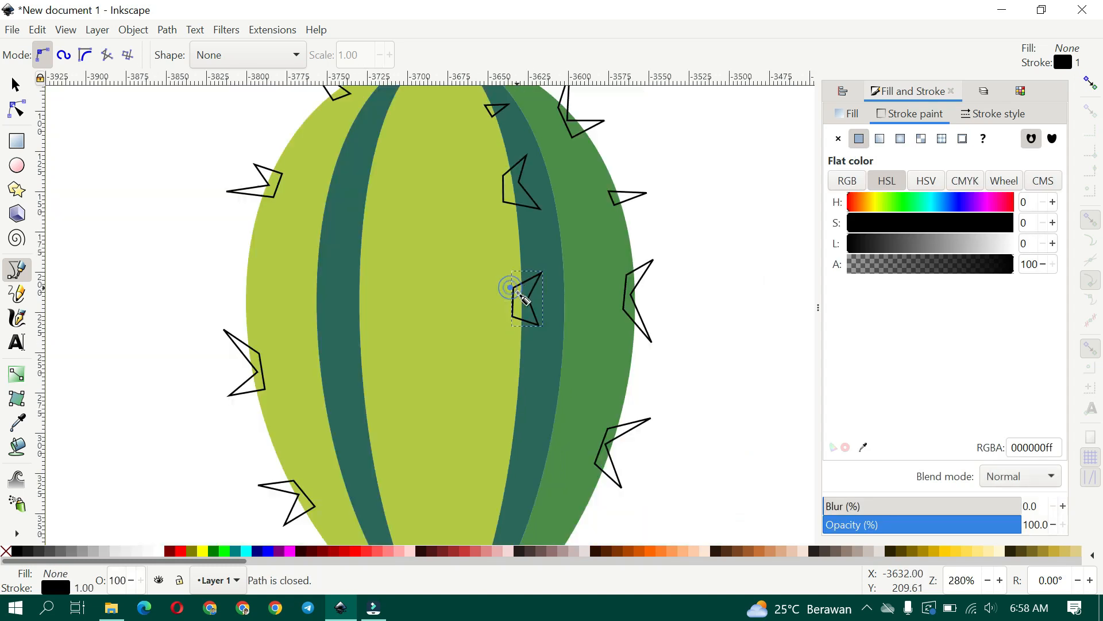
pyautogui.scroll(3, 537, 365)
pyautogui.scroll(-1, 518, 353)
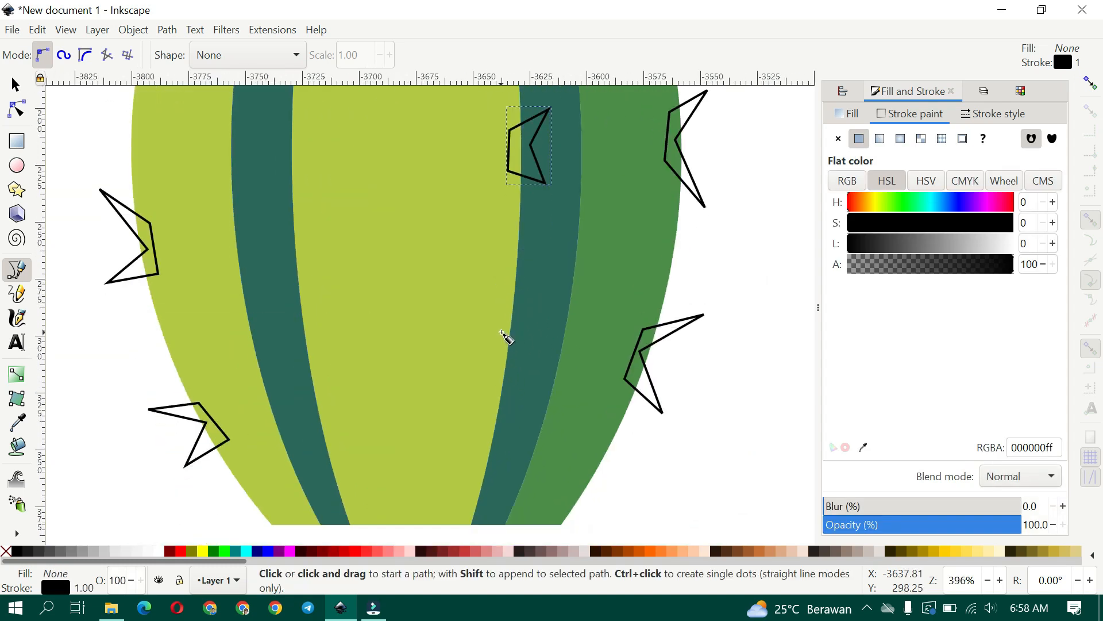
pyautogui.click(501, 332)
pyautogui.click(562, 313)
pyautogui.click(517, 354)
pyautogui.click(545, 382)
pyautogui.click(493, 379)
pyautogui.click(501, 332)
# Lengthen the middle thorn on the right dark stripe by moving its two tip nodes outward.
pyautogui.scroll(4, 501, 332)
pyautogui.hscroll(3, 501, 332)
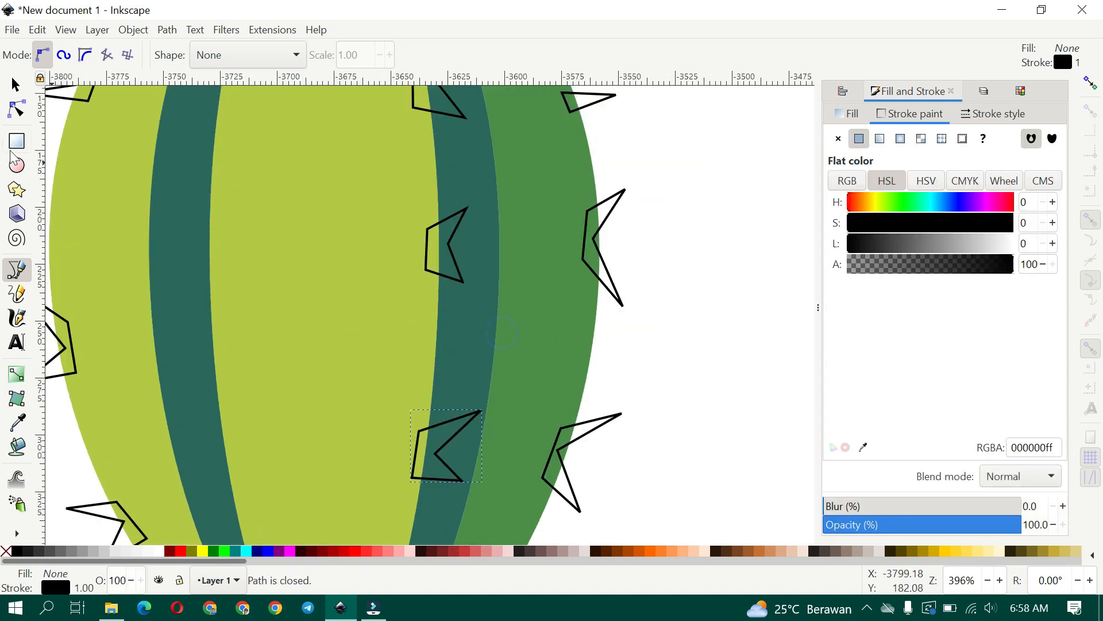
pyautogui.click(16, 108)
pyautogui.click(462, 204)
pyautogui.moveTo(457, 188); pyautogui.dragTo(478, 204)
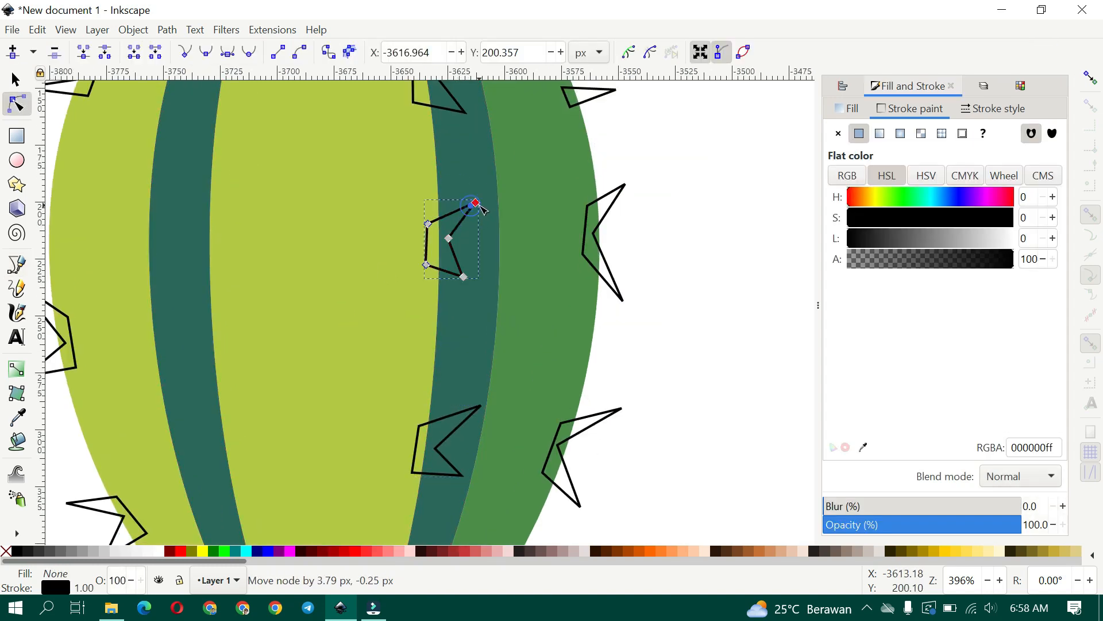
pyautogui.moveTo(463, 277); pyautogui.dragTo(473, 280)
pyautogui.scroll(-2, 493, 270)
pyautogui.hscroll(-4, 494, 270)
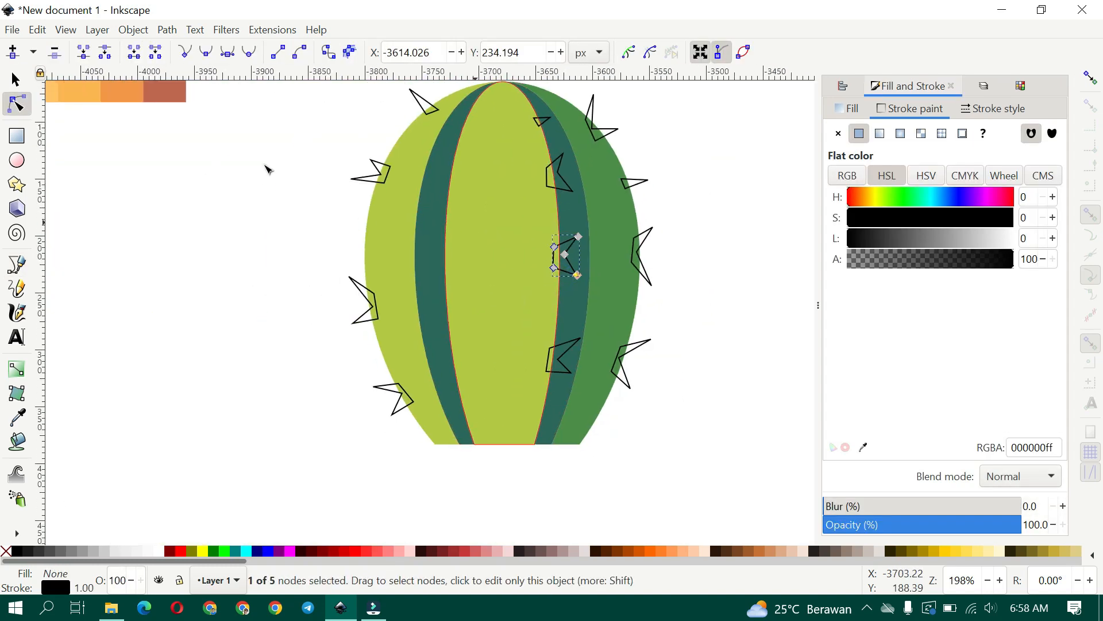
# Fill the thorns on the cactus's left edge with the light green #b2c845 of the body and remove their stroke.
pyautogui.click(10, 73)
pyautogui.scroll(3, 380, 168)
pyautogui.hscroll(-1, 379, 168)
pyautogui.moveTo(337, 114); pyautogui.dragTo(449, 418)
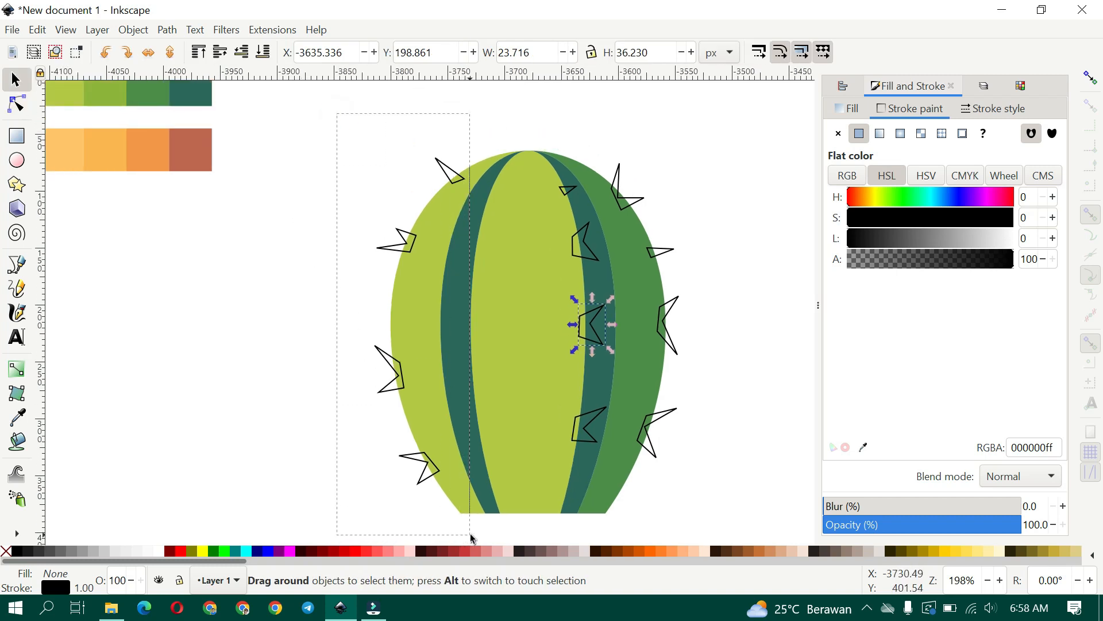
pyautogui.moveTo(470, 537); pyautogui.dragTo(470, 537)
pyautogui.press('d')
pyautogui.click(418, 317)
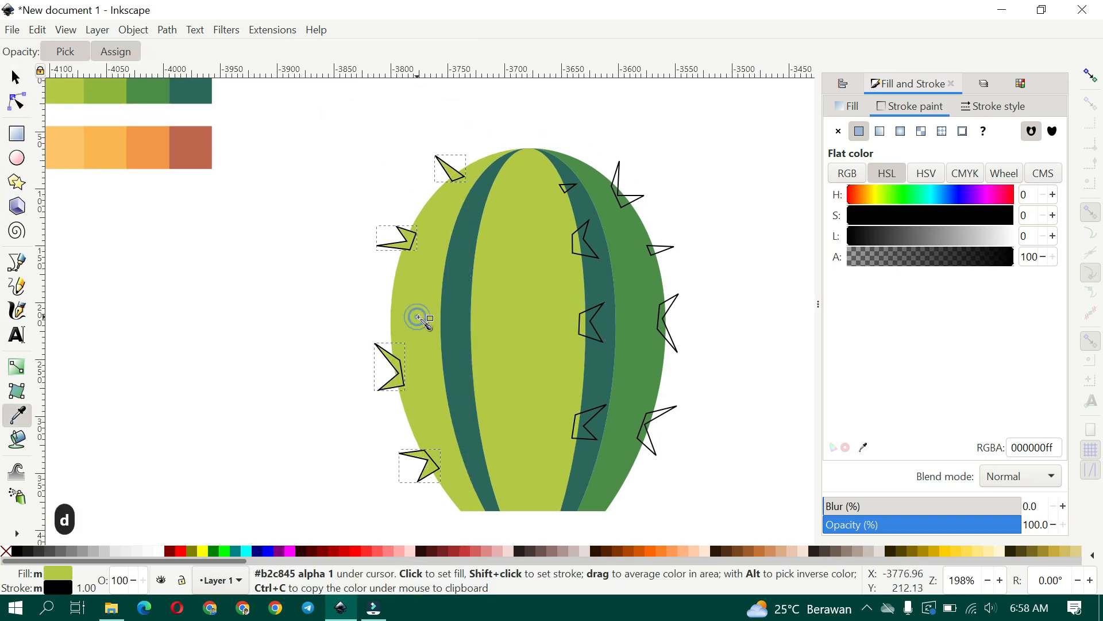
pyautogui.click(839, 131)
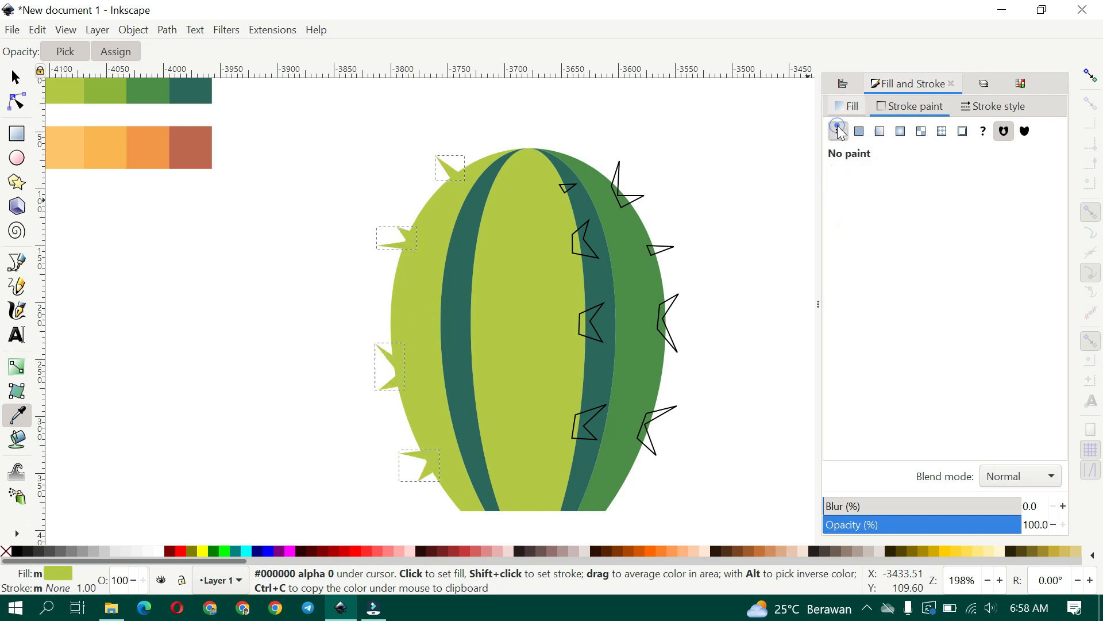
pyautogui.press('s')
pyautogui.click(178, 230)
# Fill the four thorns on the right dark stripe's inner edge with the centre stripe's light green and remove their stroke.
pyautogui.hscroll(3, 451, 289)
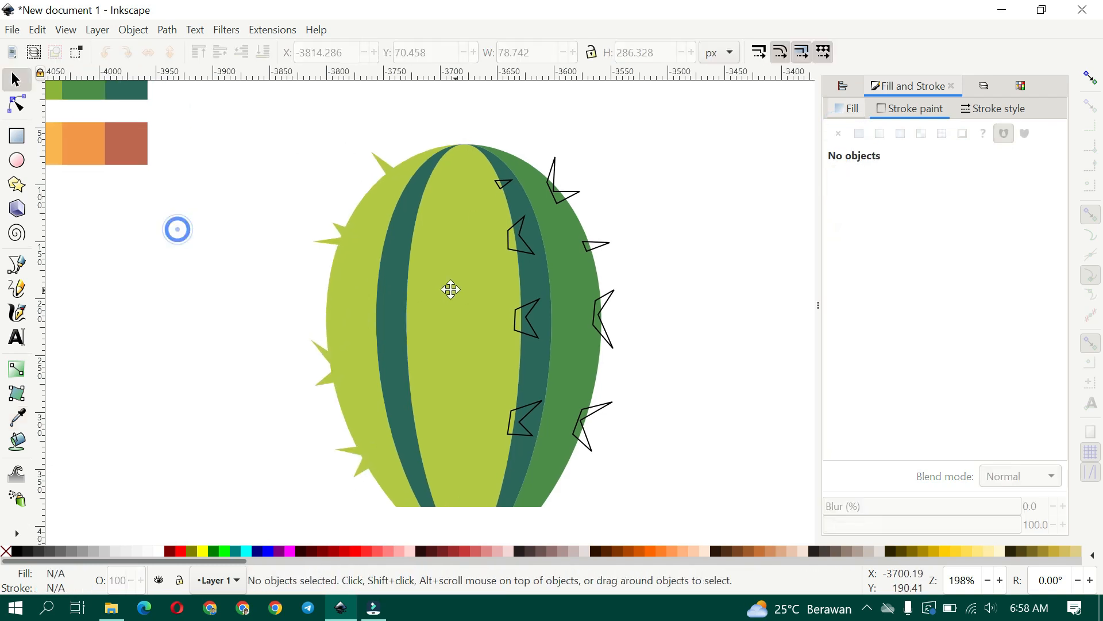
pyautogui.click(497, 180)
pyautogui.keyDown('shift'); pyautogui.click(516, 236); pyautogui.keyUp('shift')
pyautogui.keyDown('shift'); pyautogui.click(521, 311); pyautogui.keyUp('shift')
pyautogui.keyDown('shift'); pyautogui.click(525, 405); pyautogui.keyUp('shift')
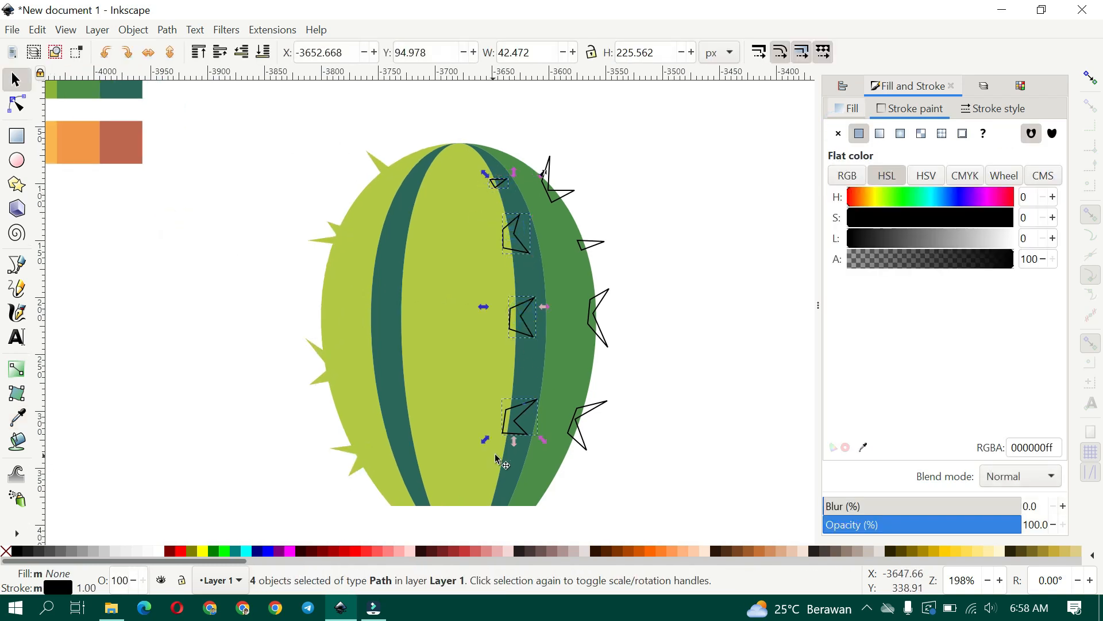
pyautogui.scroll(-2, 495, 453)
pyautogui.press('d')
pyautogui.click(469, 346)
pyautogui.click(838, 131)
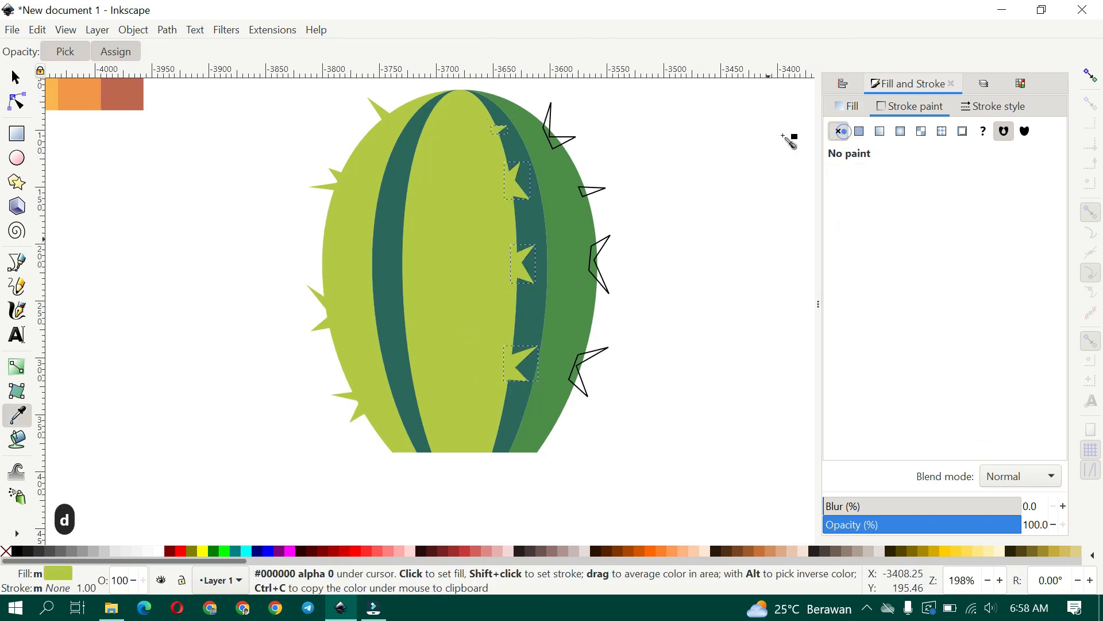
# Fill the thorns on the cactus's right edge with the adjoining green #4c8d49 and remove their stroke.
pyautogui.scroll(2, 569, 217)
pyautogui.hscroll(1, 569, 217)
pyautogui.press('s')
pyautogui.moveTo(497, 118); pyautogui.dragTo(586, 255)
pyautogui.scroll(-3, 577, 247)
pyautogui.hscroll(1, 576, 248)
pyautogui.keyDown('shift'); pyautogui.click(558, 263); pyautogui.keyUp('shift')
pyautogui.press('d')
pyautogui.click(525, 293)
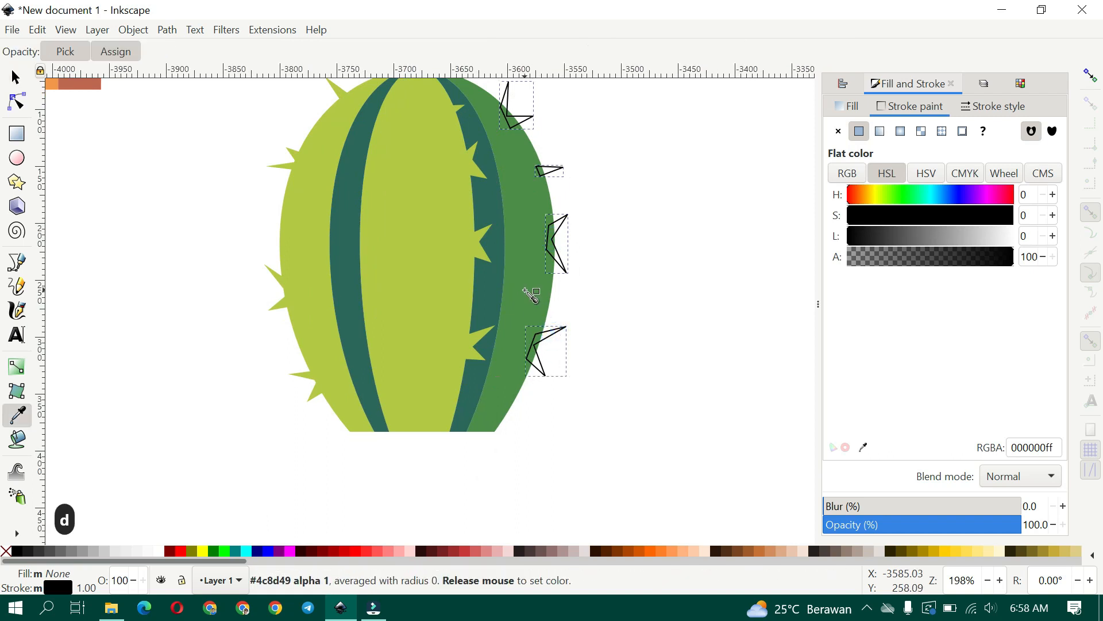
pyautogui.click(839, 131)
pyautogui.scroll(2, 623, 229)
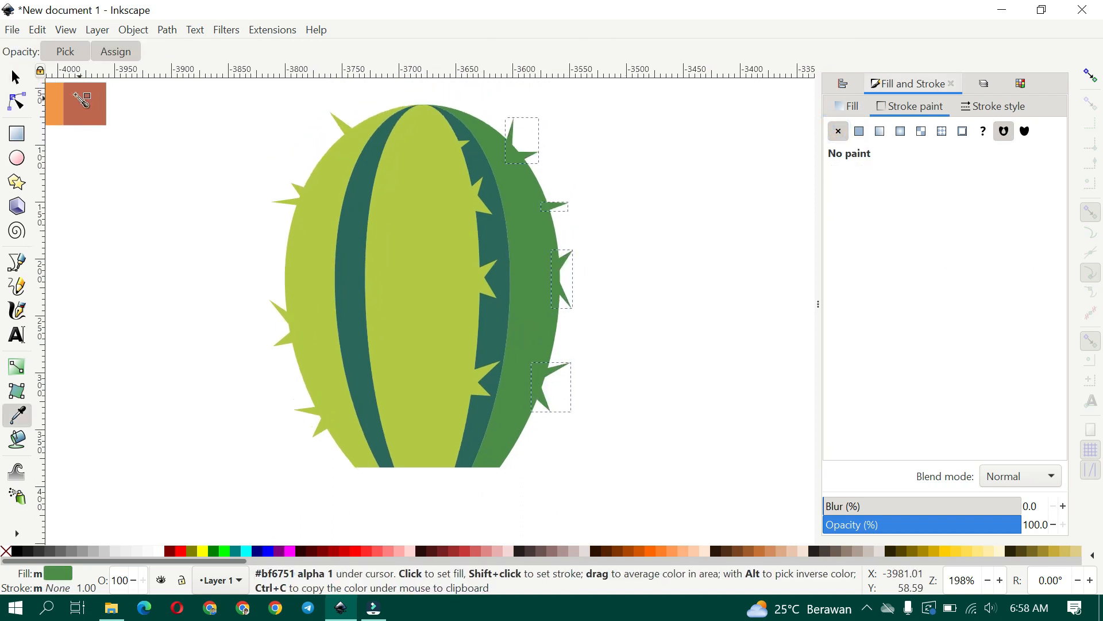
pyautogui.press('s')
pyautogui.click(196, 252)
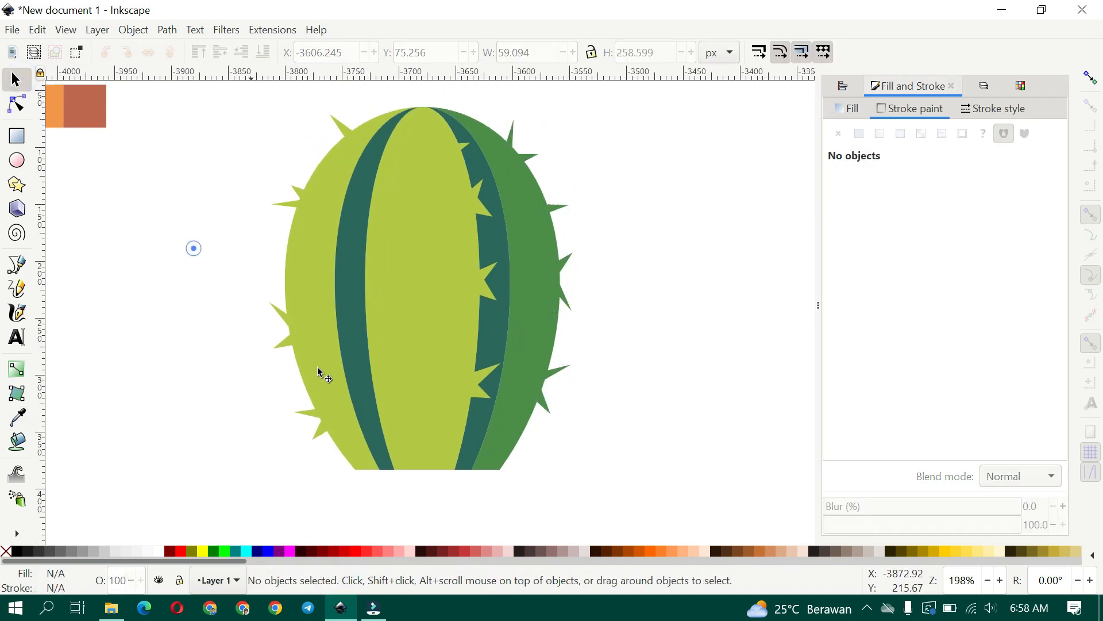
# Try lightening the fill of the combined dark stripes to a lightness of 36, and undo it.
pyautogui.scroll(-2, 388, 322)
pyautogui.click(389, 321)
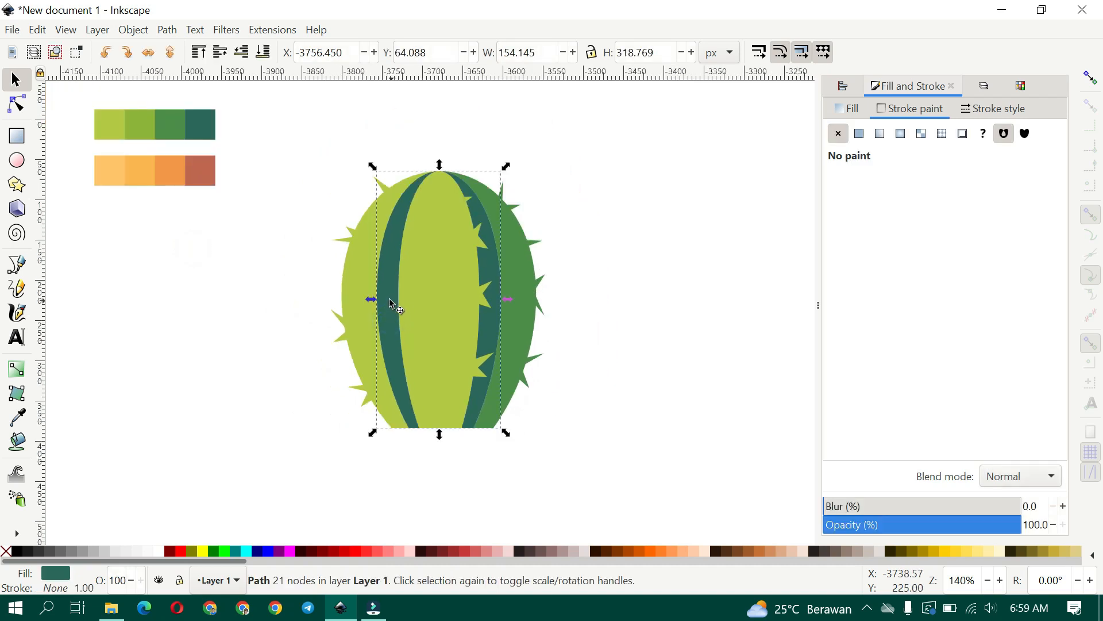
pyautogui.press('ctrl')
pyautogui.click(851, 110)
pyautogui.moveTo(900, 241); pyautogui.dragTo(909, 239)
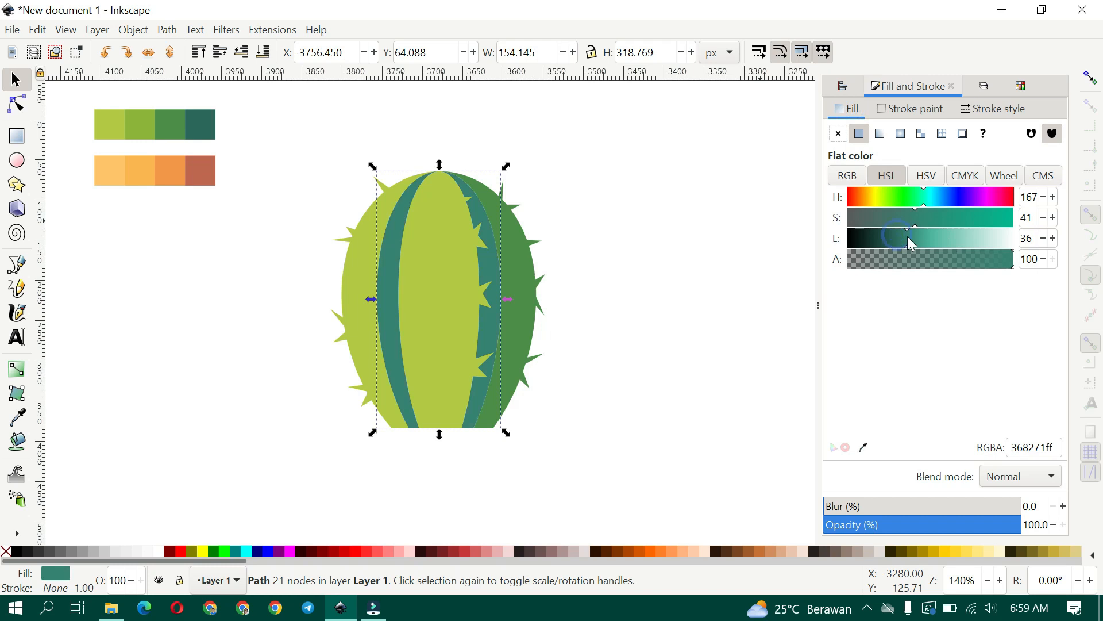
pyautogui.hotkey('ctrl', 'z')
# Break the dark stripes path apart and fill the left stripe with the palette's third green, #4c8d49.
pyautogui.click(168, 31)
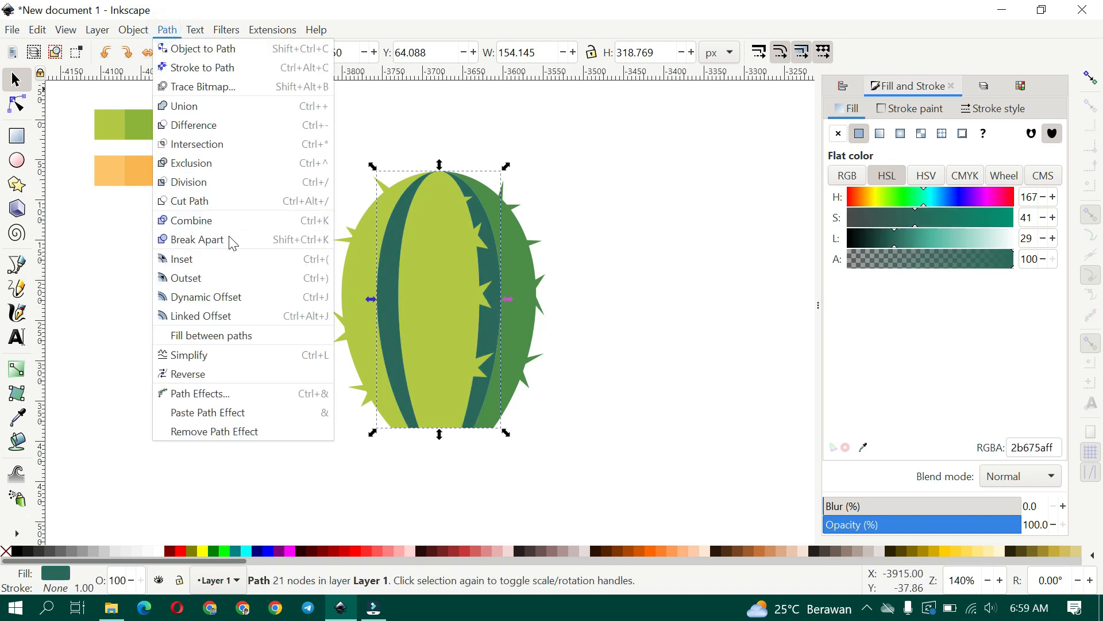
pyautogui.click(228, 238)
pyautogui.click(771, 239)
pyautogui.click(397, 248)
pyautogui.moveTo(893, 240); pyautogui.dragTo(902, 239)
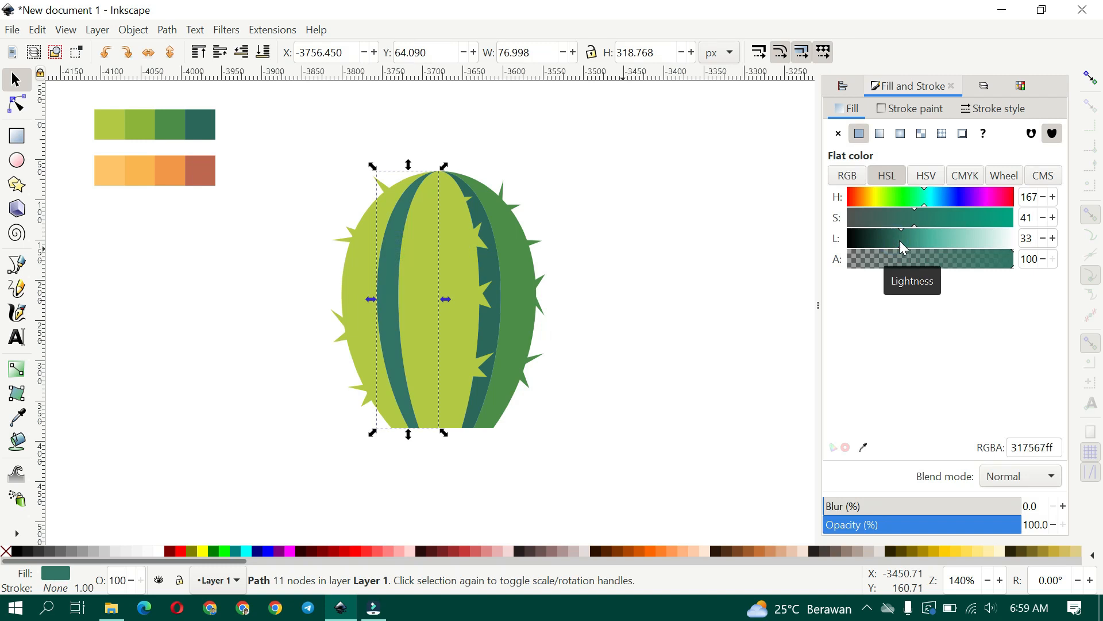
pyautogui.press('d')
pyautogui.click(179, 123)
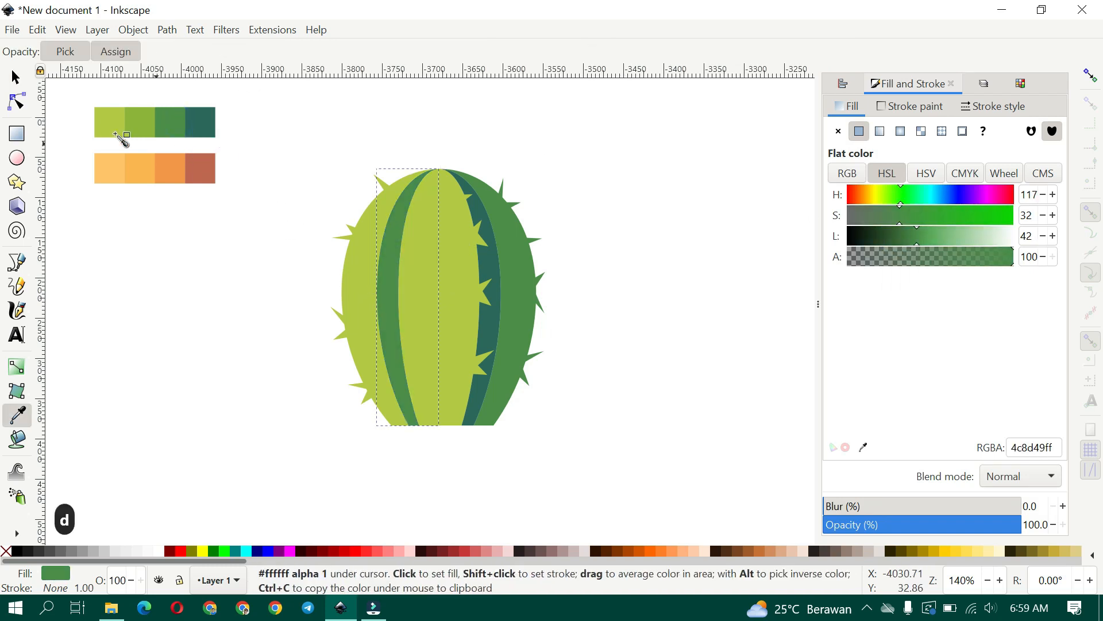
pyautogui.click(161, 246)
pyautogui.moveTo(354, 287); pyautogui.dragTo(357, 292)
# Draw an upright ellipse with radii of about 19 × 39 px on the upper centre stripe and fill it with light green #b2c845.
pyautogui.click(16, 163)
pyautogui.scroll(2, 361, 224)
pyautogui.moveTo(499, 280); pyautogui.dragTo(540, 352)
pyautogui.scroll(-1, 496, 323)
pyautogui.scroll(1, 427, 276)
pyautogui.hscroll(-1, 427, 277)
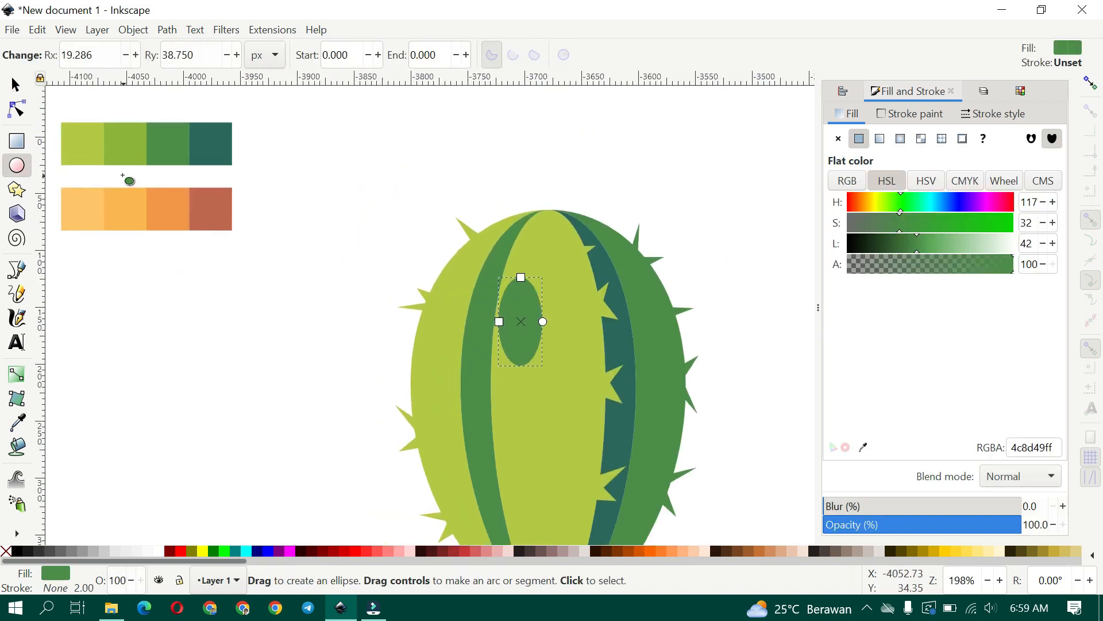
pyautogui.press('d')
pyautogui.click(84, 141)
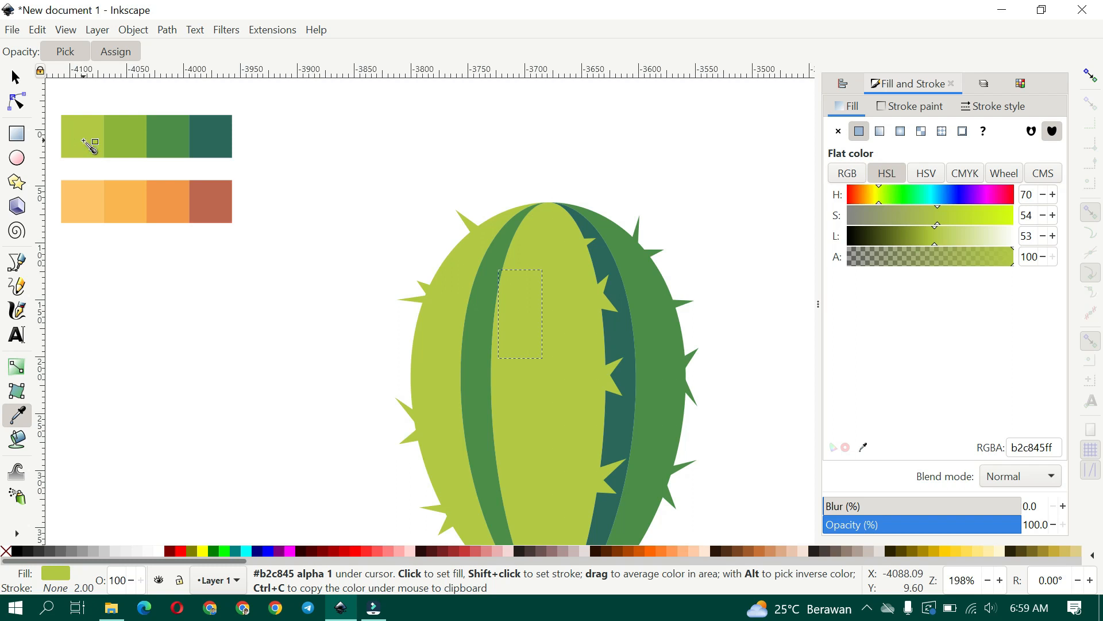
pyautogui.press('d')
pyautogui.press('d')
pyautogui.press('d')
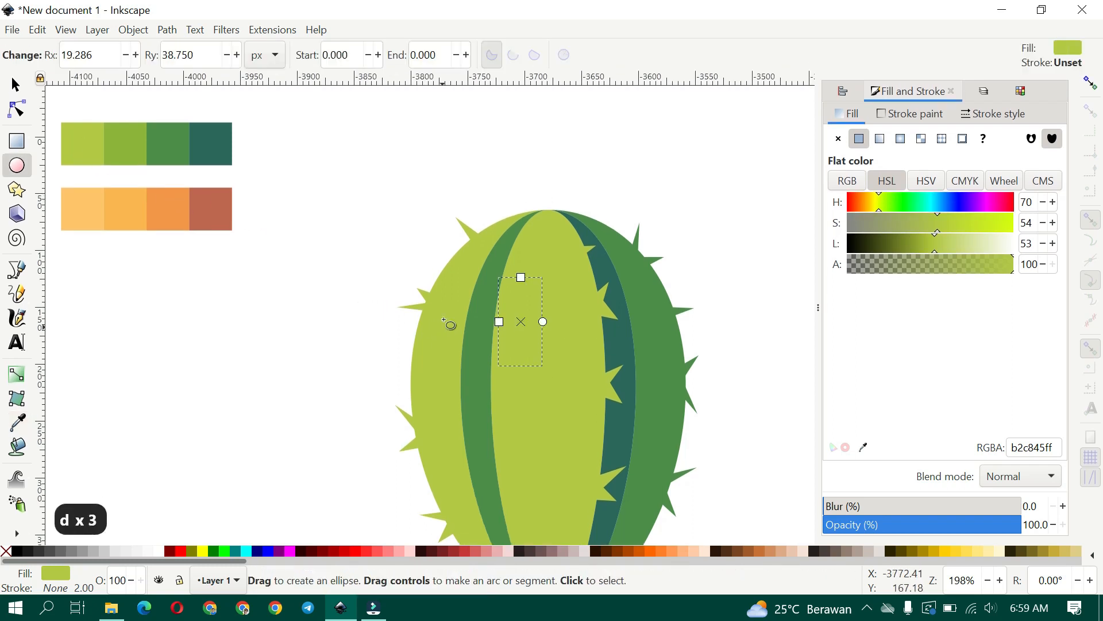
# Move the ellipse off the cactus and fill the centre stripe with the palette's second green, #8cb53b.
pyautogui.click(16, 86)
pyautogui.moveTo(525, 307); pyautogui.dragTo(341, 254)
pyautogui.click(553, 305)
pyautogui.press('d')
pyautogui.click(138, 146)
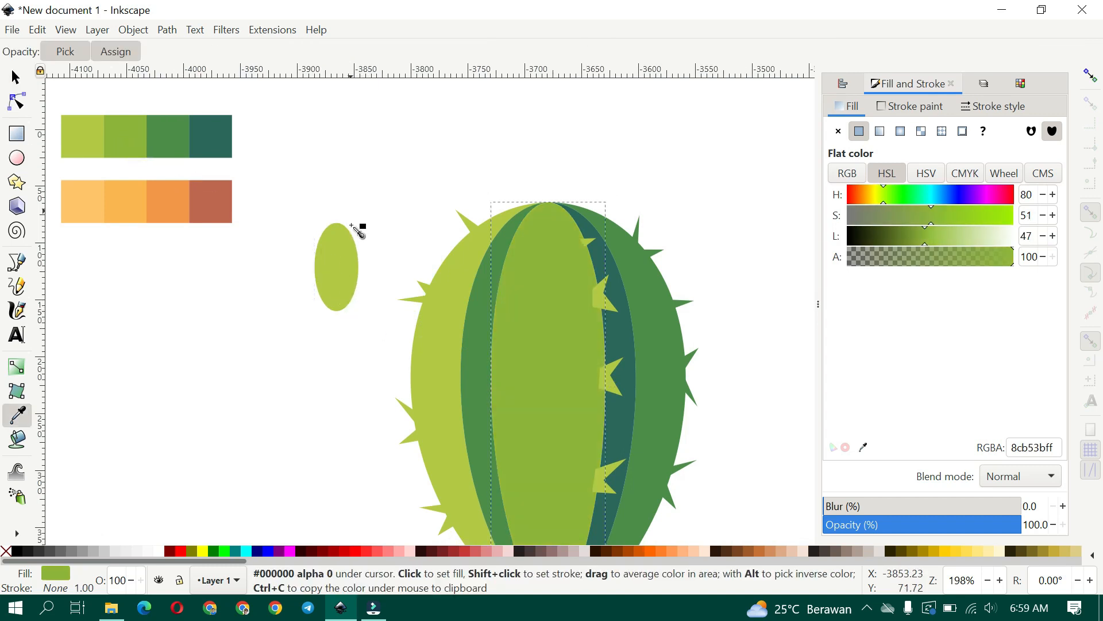
# Recolour the four thorns along the right dark stripe's inner edge with the centre stripe's green.
pyautogui.click(16, 77)
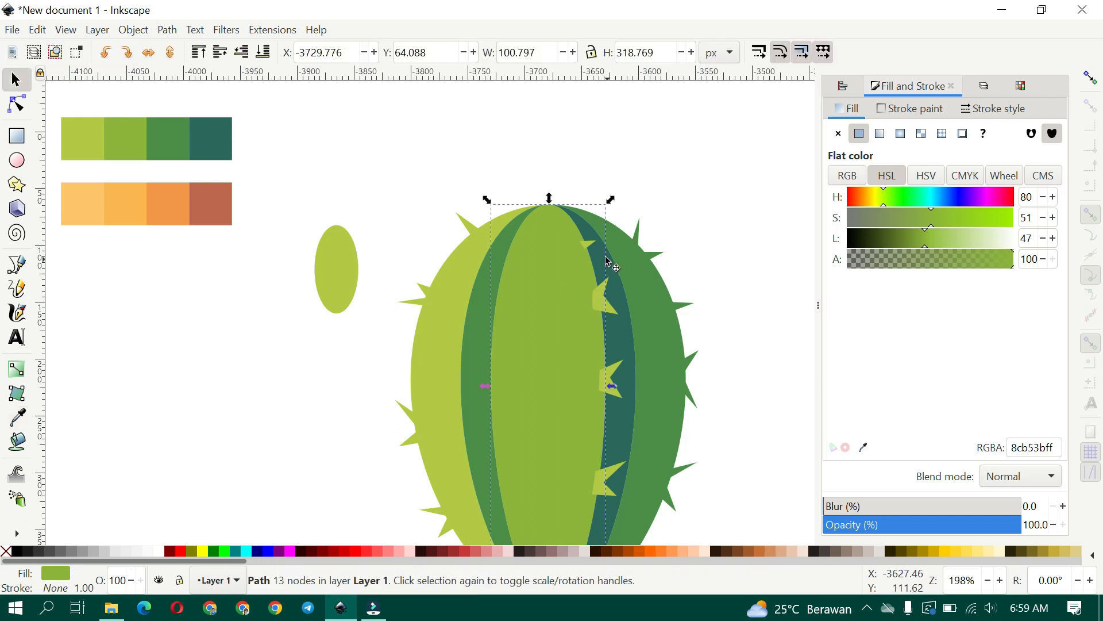
pyautogui.click(588, 242)
pyautogui.keyDown('shift'); pyautogui.click(599, 295); pyautogui.keyUp('shift')
pyautogui.keyDown('shift'); pyautogui.click(611, 381); pyautogui.keyUp('shift')
pyautogui.scroll(-3, 630, 360)
pyautogui.keyDown('shift'); pyautogui.click(616, 409); pyautogui.keyUp('shift')
pyautogui.press('d')
pyautogui.click(584, 362)
# Place the light ellipse over the upper part of the left and centre stripes, enlarged to about 76 × 106 px and slightly tilted.
pyautogui.press('d')
pyautogui.click(358, 190)
pyautogui.moveTo(360, 188); pyautogui.dragTo(511, 240)
pyautogui.press('d')
pyautogui.press('d')
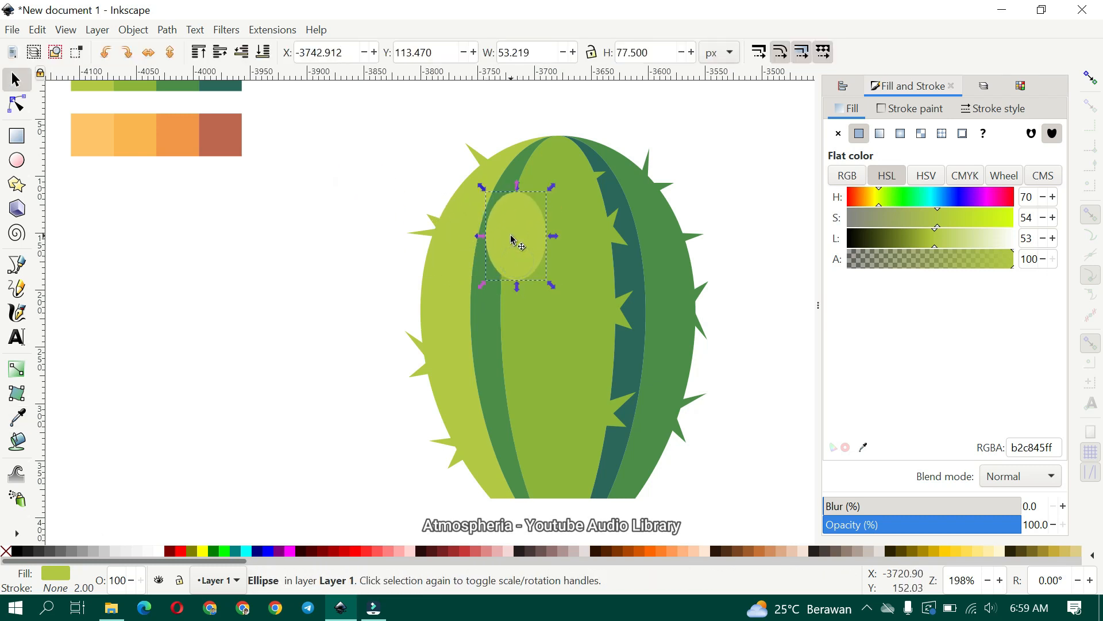
pyautogui.moveTo(551, 187); pyautogui.dragTo(547, 221)
pyautogui.click(530, 216)
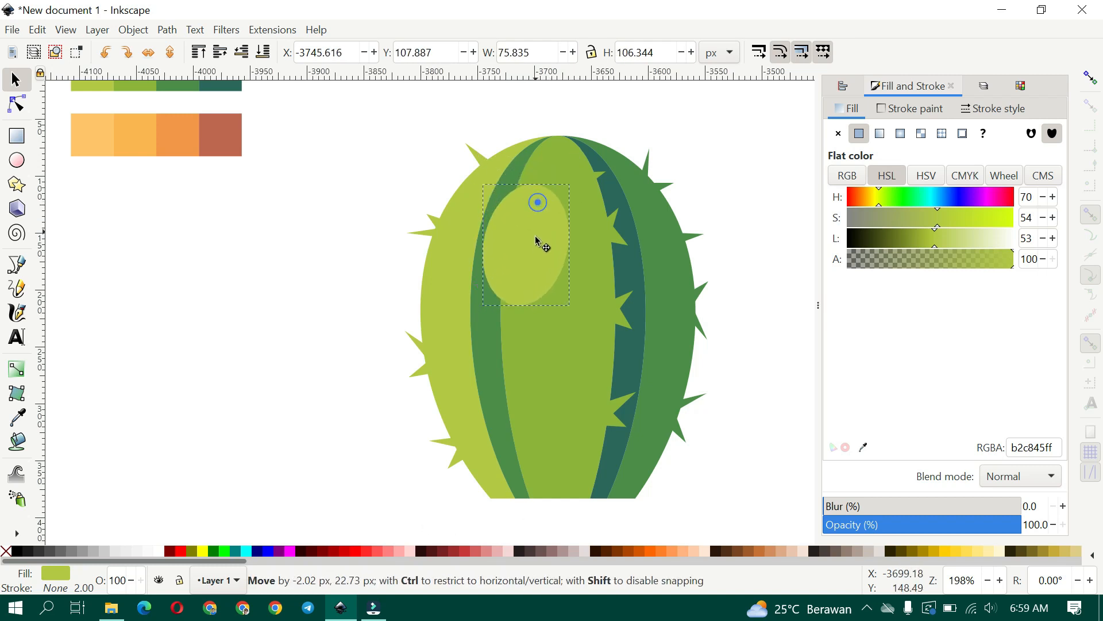
pyautogui.click(546, 221)
pyautogui.moveTo(575, 185); pyautogui.dragTo(575, 184)
pyautogui.moveTo(546, 237); pyautogui.dragTo(536, 240)
# Raise the left green stripe above the ellipse and nudge the ellipse so the stripe covers its left edge.
pyautogui.click(483, 333)
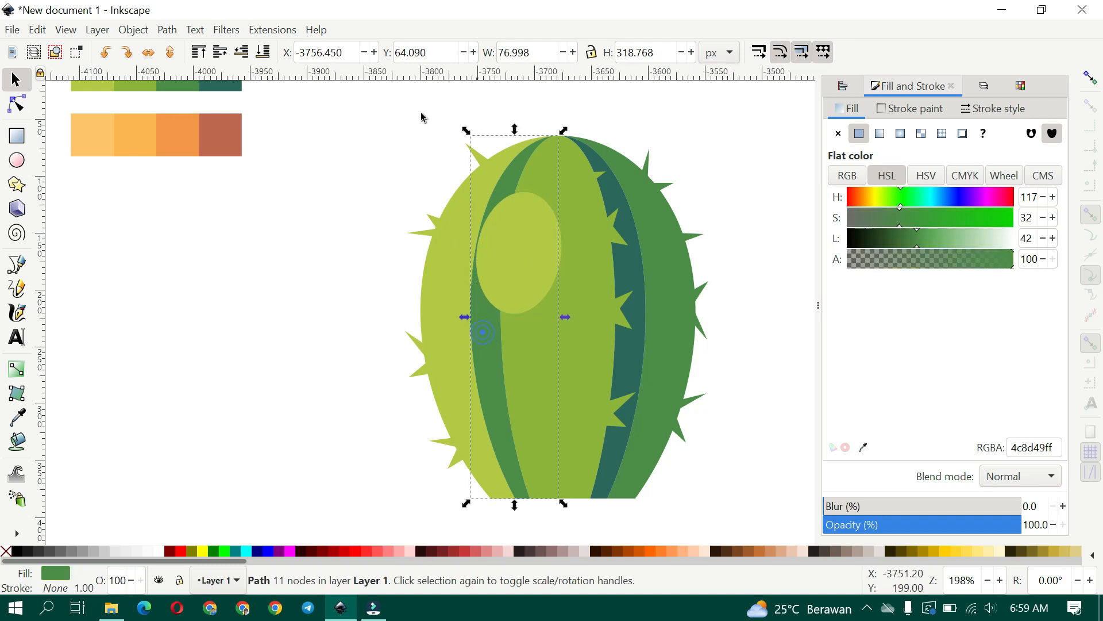
pyautogui.click(198, 53)
pyautogui.click(308, 258)
pyautogui.moveTo(540, 272); pyautogui.dragTo(545, 261)
pyautogui.scroll(-2, 457, 269)
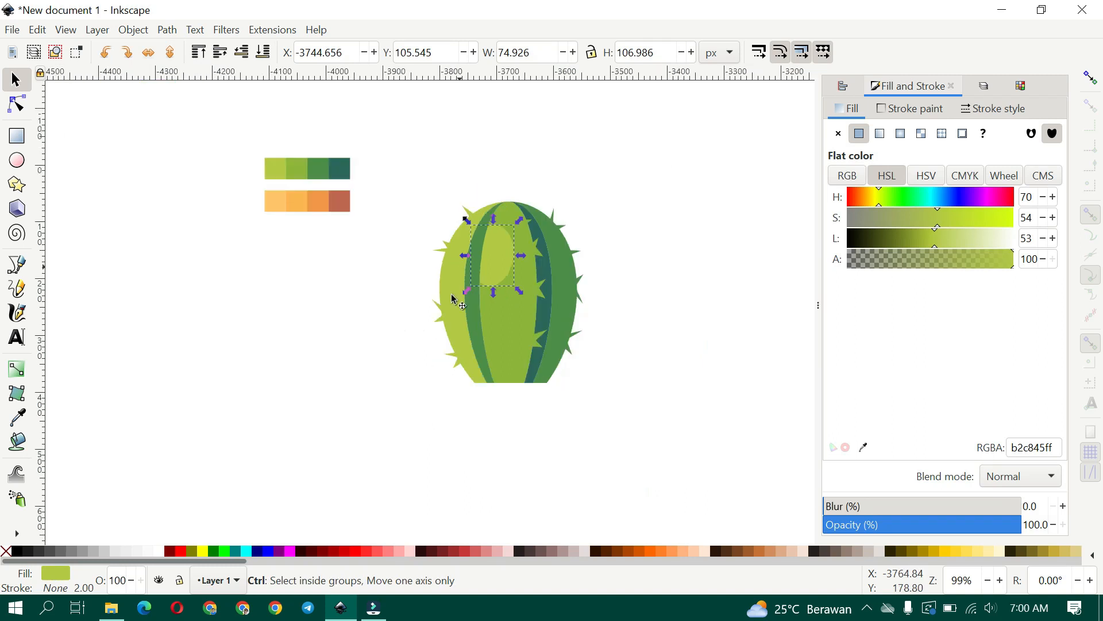
# Enlarge the highlight ellipse to about 94 × 134 px.
pyautogui.click(414, 338)
pyautogui.moveTo(398, 415); pyautogui.dragTo(419, 393)
pyautogui.click(507, 258)
pyautogui.moveTo(512, 270); pyautogui.dragTo(513, 289)
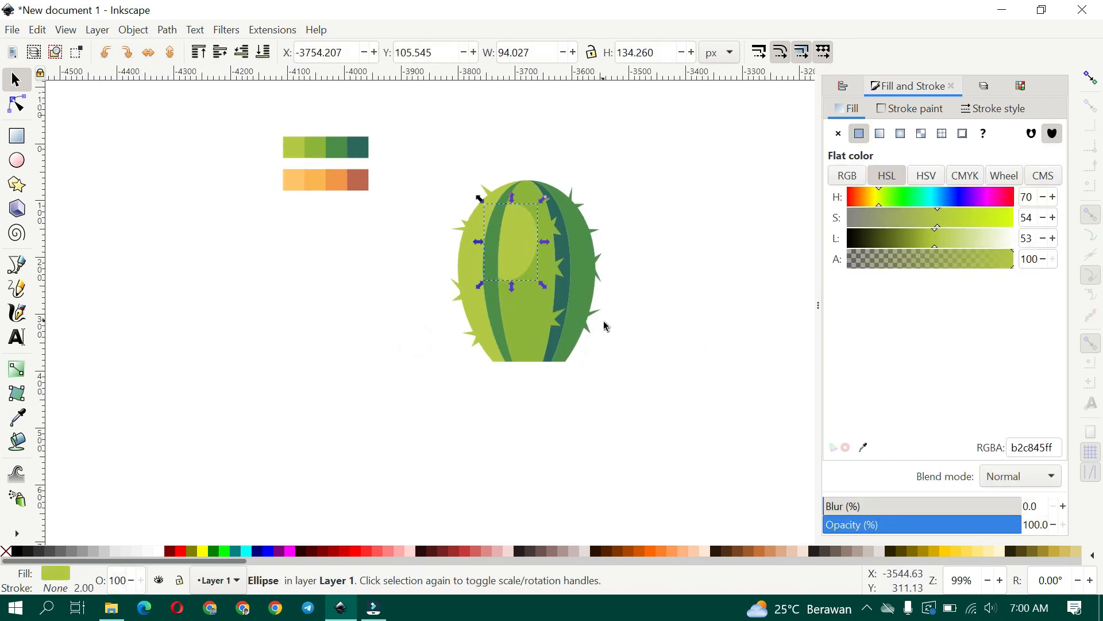
pyautogui.click(637, 376)
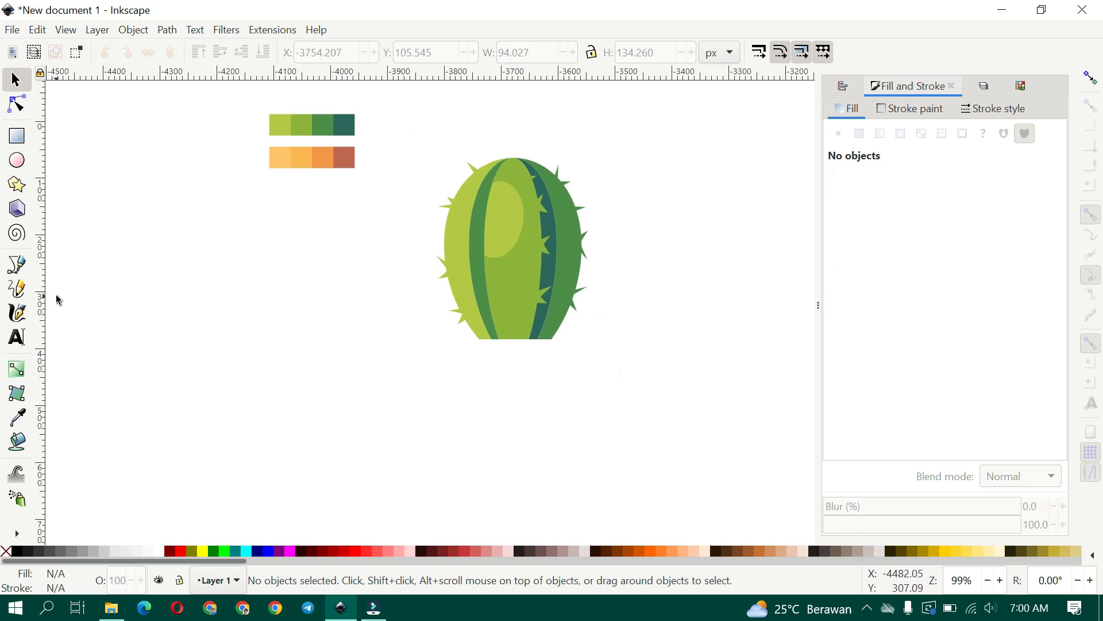
# Draw a rectangle about 216 × 31 px just below the cactus and fill it with the palette's second orange, #fcb650.
pyautogui.click(25, 143)
pyautogui.moveTo(455, 361); pyautogui.dragTo(577, 378)
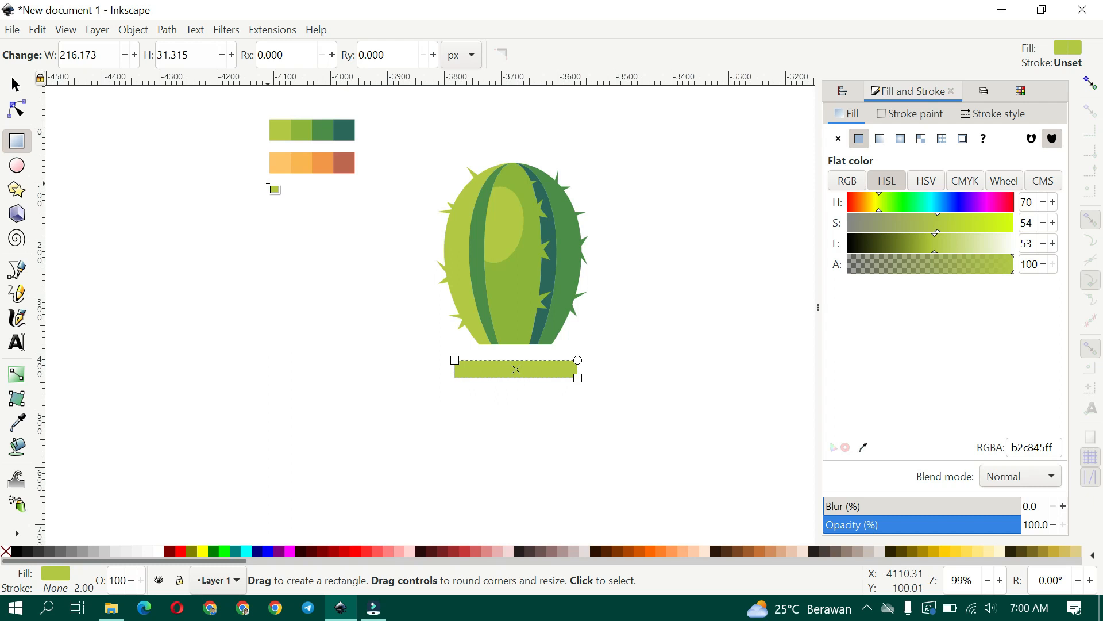
pyautogui.press('d')
pyautogui.click(305, 155)
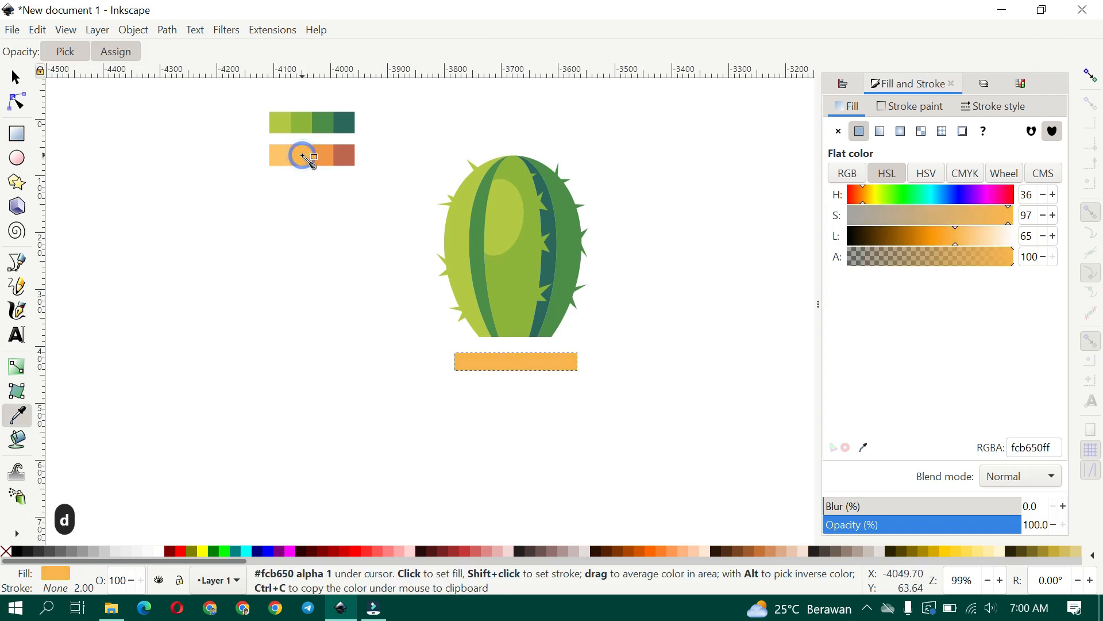
pyautogui.press('d')
pyautogui.scroll(1, 541, 357)
pyautogui.click(16, 87)
# Group the left green stripe and the right dark stripe together.
pyautogui.scroll(2, 520, 365)
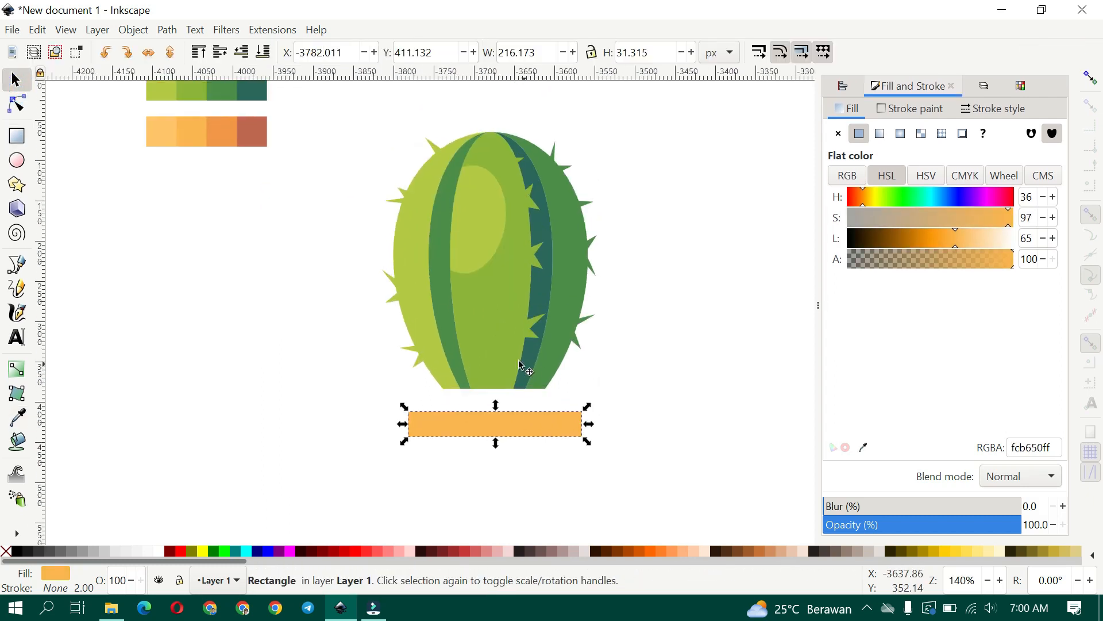
pyautogui.scroll(-1, 476, 404)
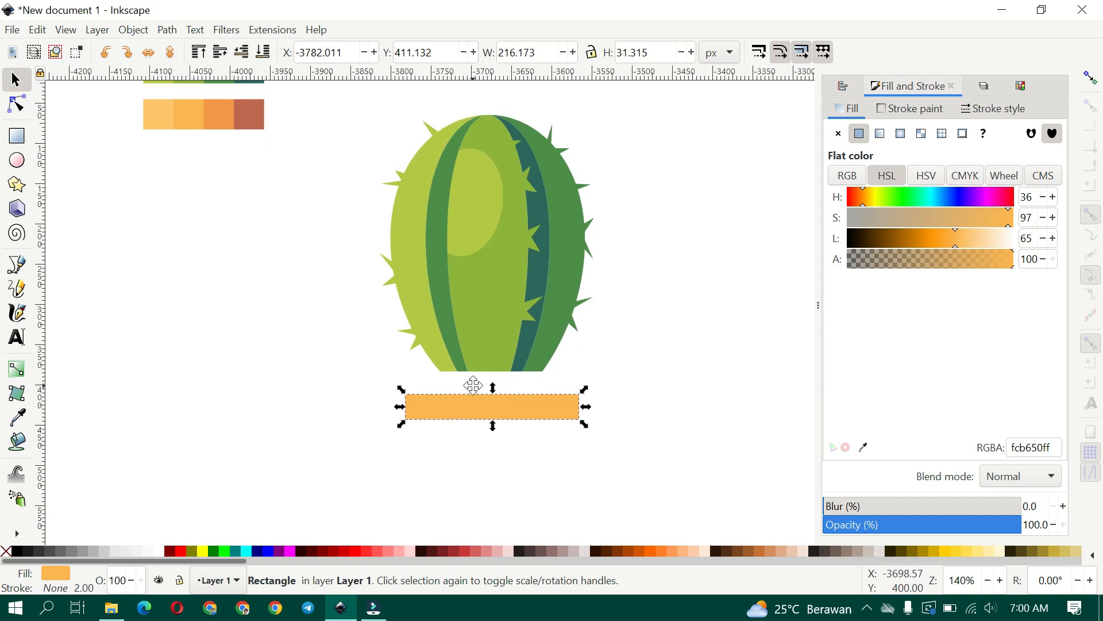
pyautogui.scroll(1, 454, 407)
pyautogui.scroll(1, 506, 374)
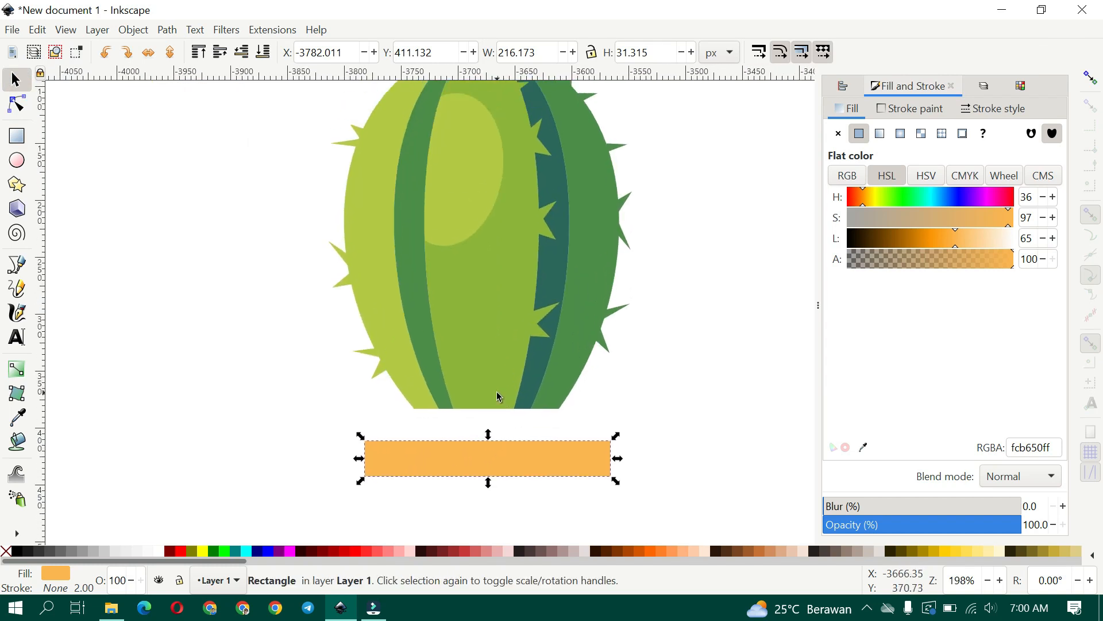
pyautogui.scroll(-1, 496, 391)
pyautogui.click(425, 357)
pyautogui.click(524, 374)
pyautogui.keyDown('shift'); pyautogui.click(439, 314); pyautogui.keyUp('shift')
pyautogui.hotkey('ctrl', 'g')
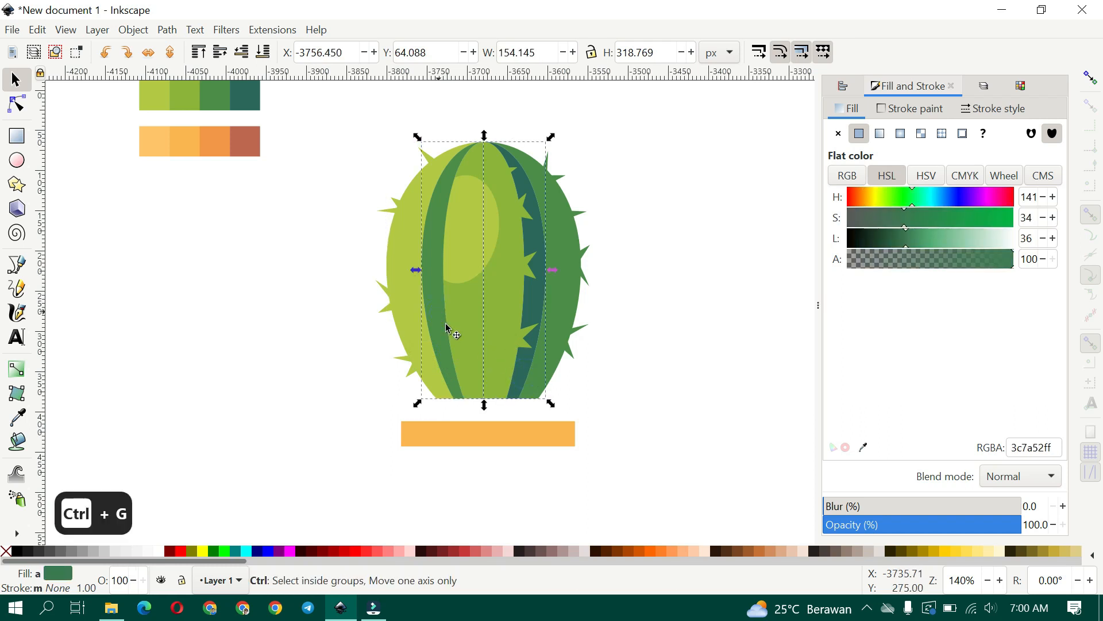
# Centre the orange rectangle horizontally on the stripe group, aligning relative to the last selected object.
pyautogui.click(492, 432)
pyautogui.keyDown('shift'); pyautogui.click(522, 376); pyautogui.keyUp('shift')
pyautogui.hotkey('ctrl', 'shift', 'a')
pyautogui.click(980, 147)
pyautogui.click(505, 409)
# Set the orange rectangle's width to 220 px and re-centre it horizontally on the stripe group.
pyautogui.click(457, 439)
pyautogui.click(528, 52)
pyautogui.hotkey('ctrl', 'a')
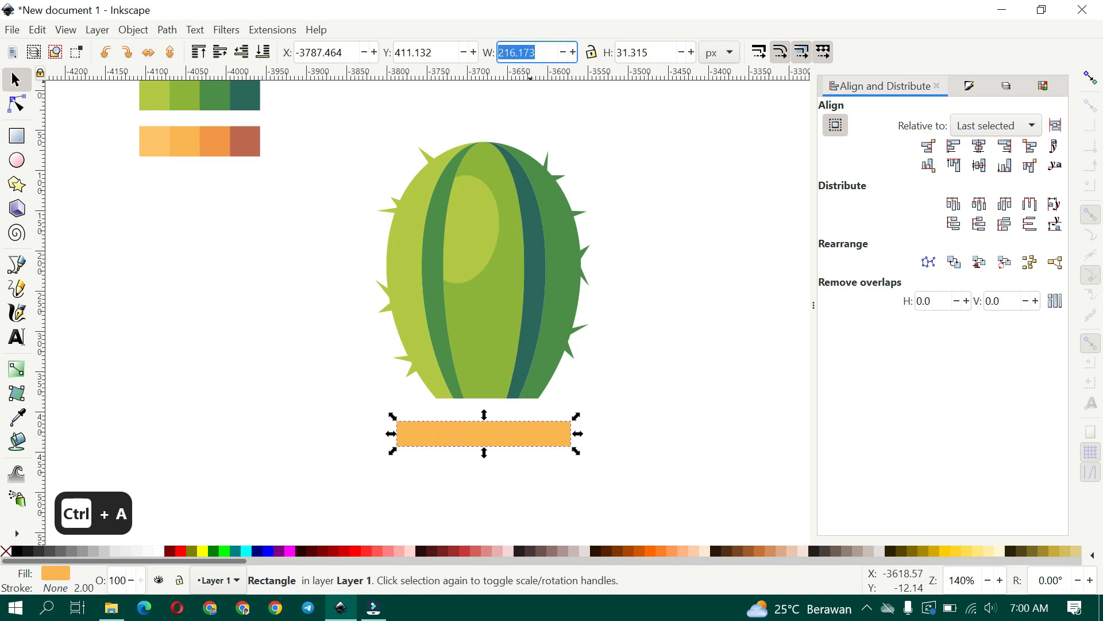
pyautogui.write('220')
pyautogui.press('Return')
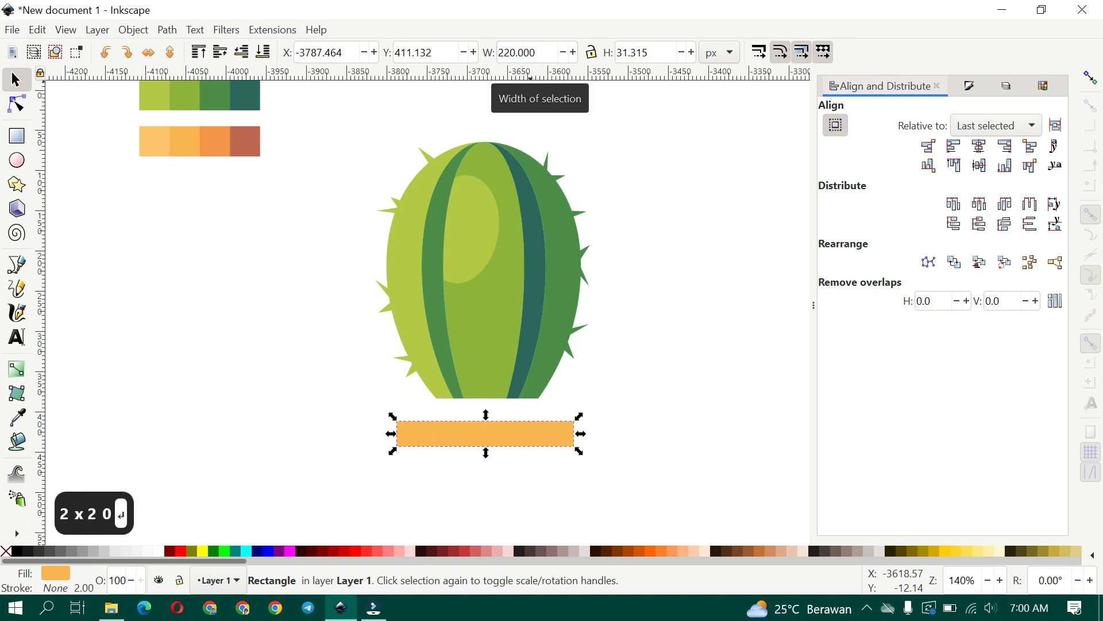
pyautogui.keyDown('shift'); pyautogui.click(556, 307); pyautogui.keyUp('shift')
pyautogui.click(980, 148)
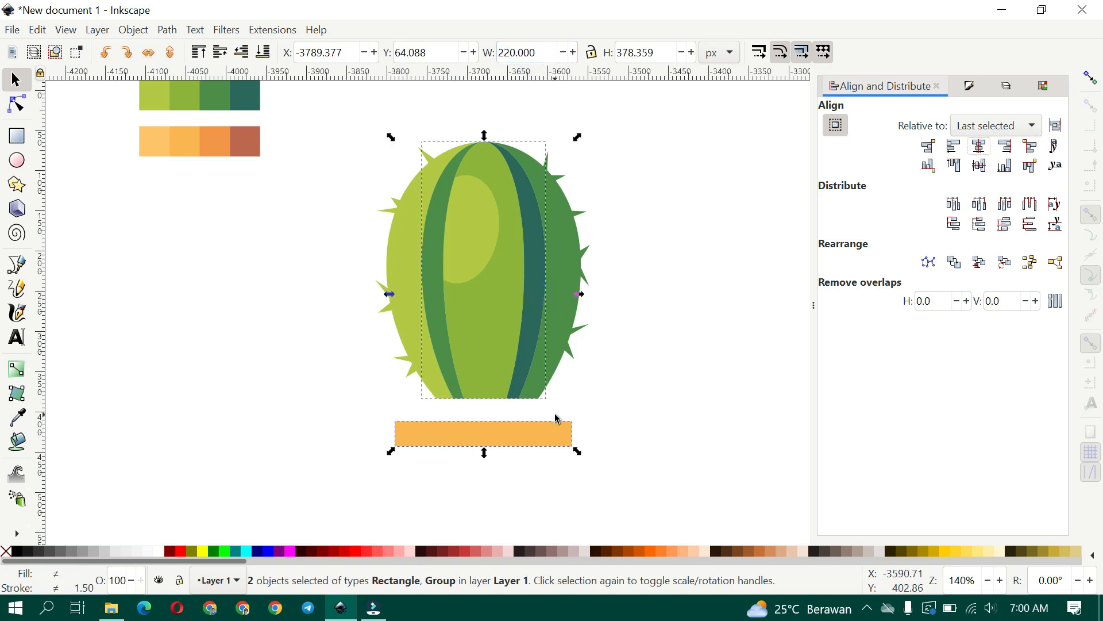
# Align the orange rectangle's top edge to the bottom edge of the cactus stripe group.
pyautogui.click(513, 441)
pyautogui.scroll(1, 514, 442)
pyautogui.keyDown('shift'); pyautogui.click(523, 345); pyautogui.keyUp('shift')
pyautogui.hotkey('ctrl', 'shift', 'a')
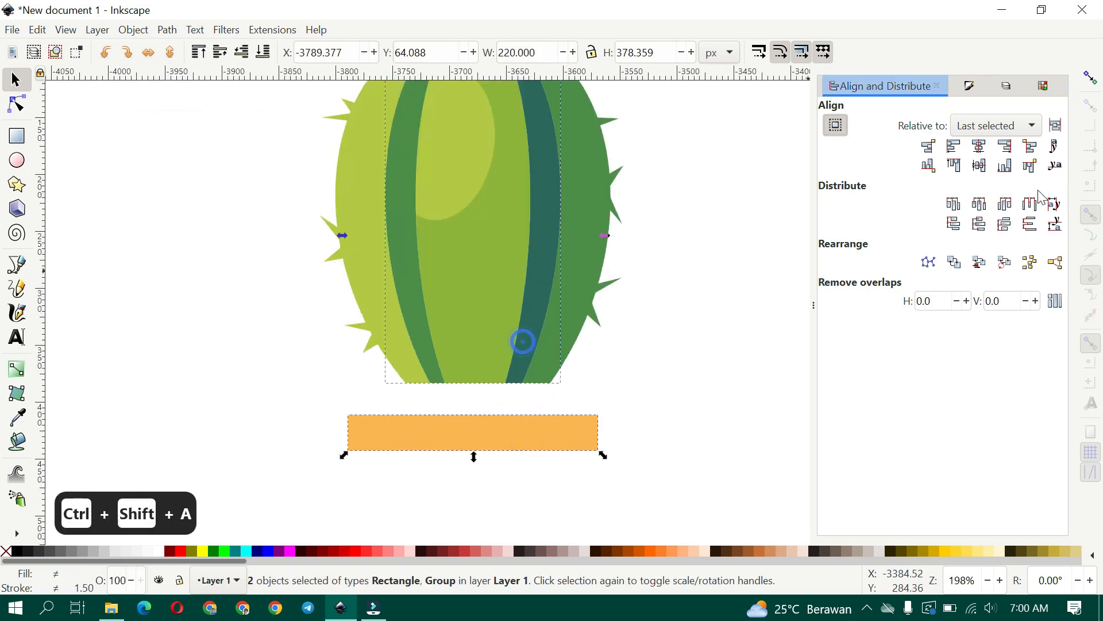
pyautogui.click(1029, 165)
pyautogui.click(724, 346)
pyautogui.click(521, 406)
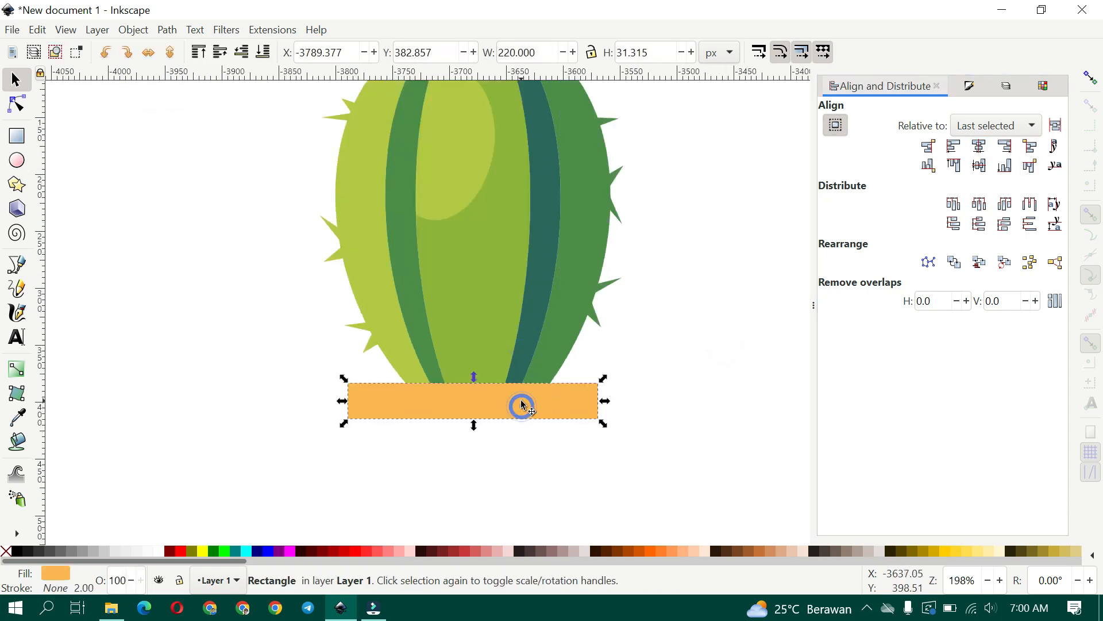
# Try rounding the orange rectangle's corners and setting its height to 32 px.
pyautogui.scroll(2, 453, 469)
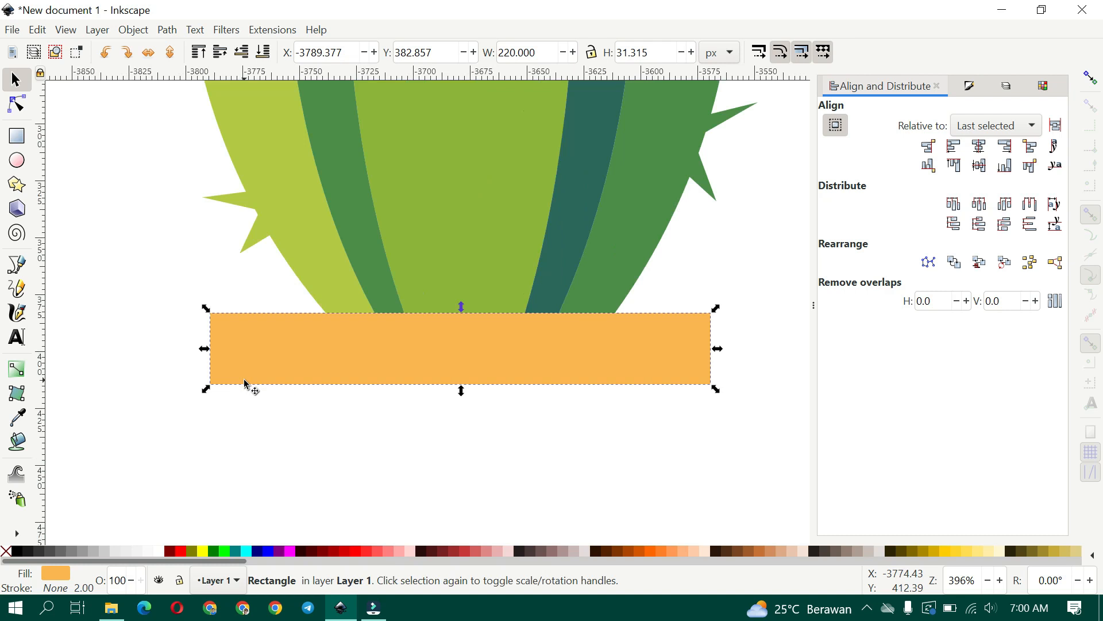
pyautogui.click(17, 107)
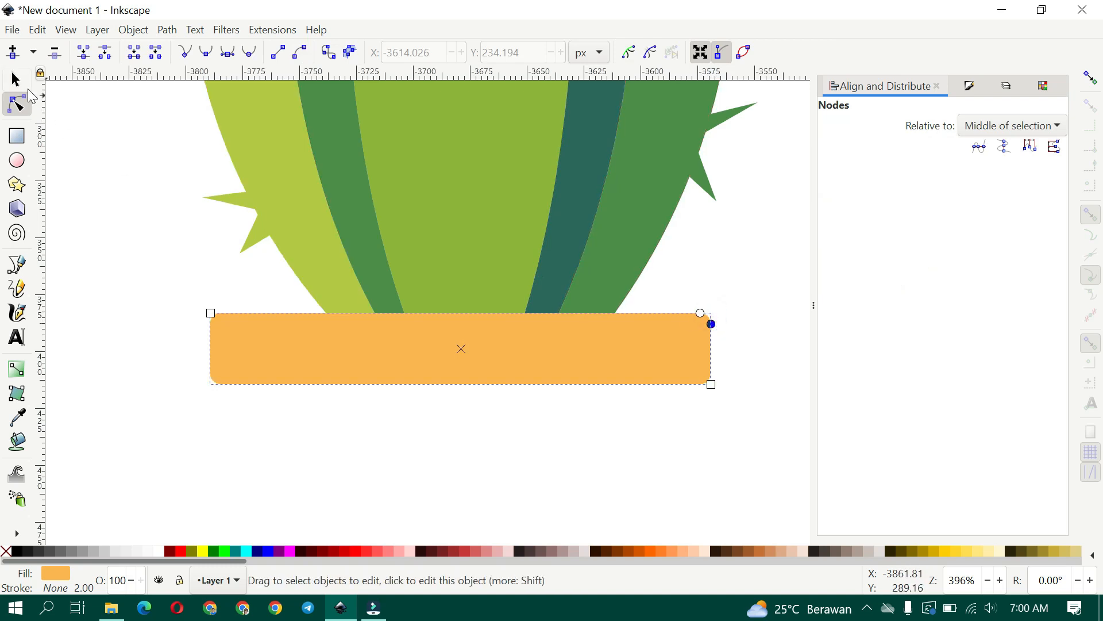
pyautogui.click(17, 80)
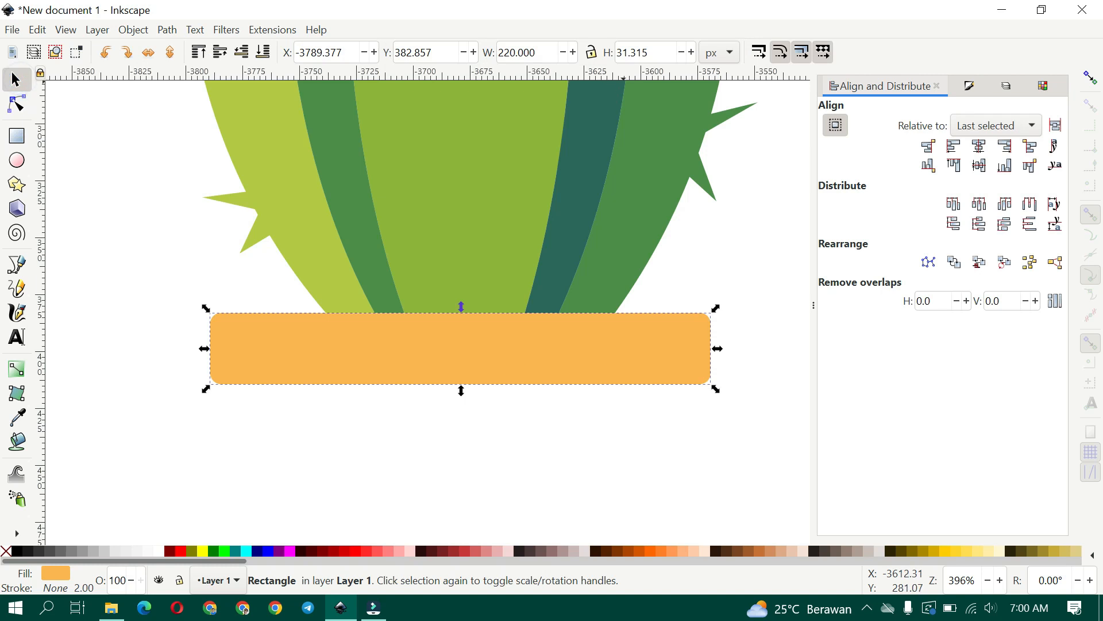
pyautogui.hotkey('ctrl', 'a')
pyautogui.write('32')
pyautogui.press('Return')
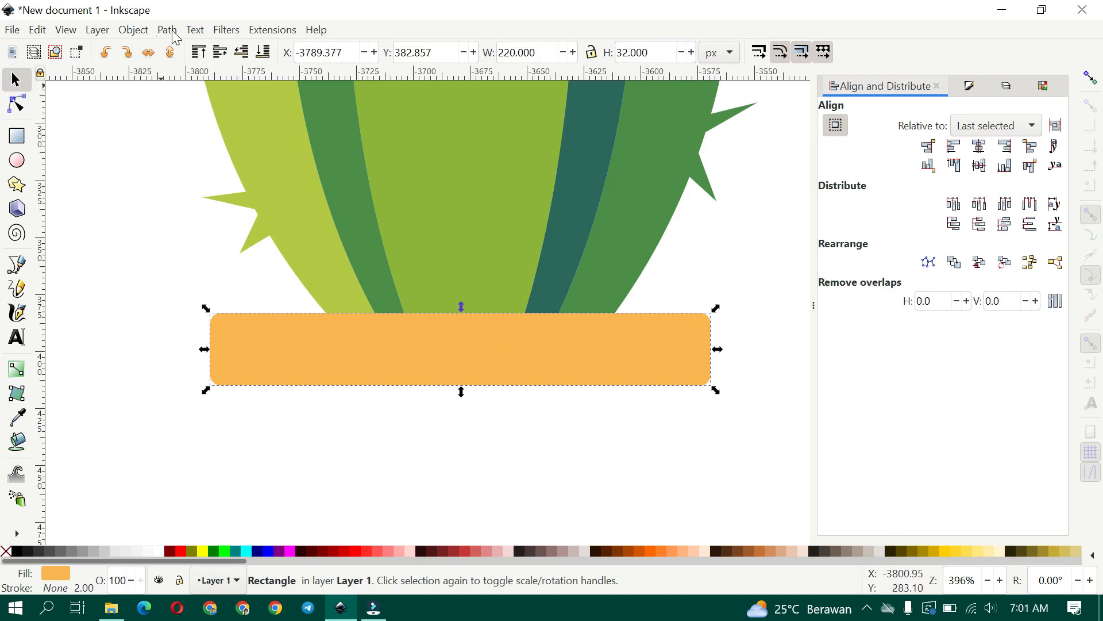
# Try editing the rounded rectangle's lower nodes as a path, and undo back to the square-cornered rectangle.
pyautogui.click(177, 55)
pyautogui.click(16, 104)
pyautogui.moveTo(160, 347); pyautogui.dragTo(787, 457)
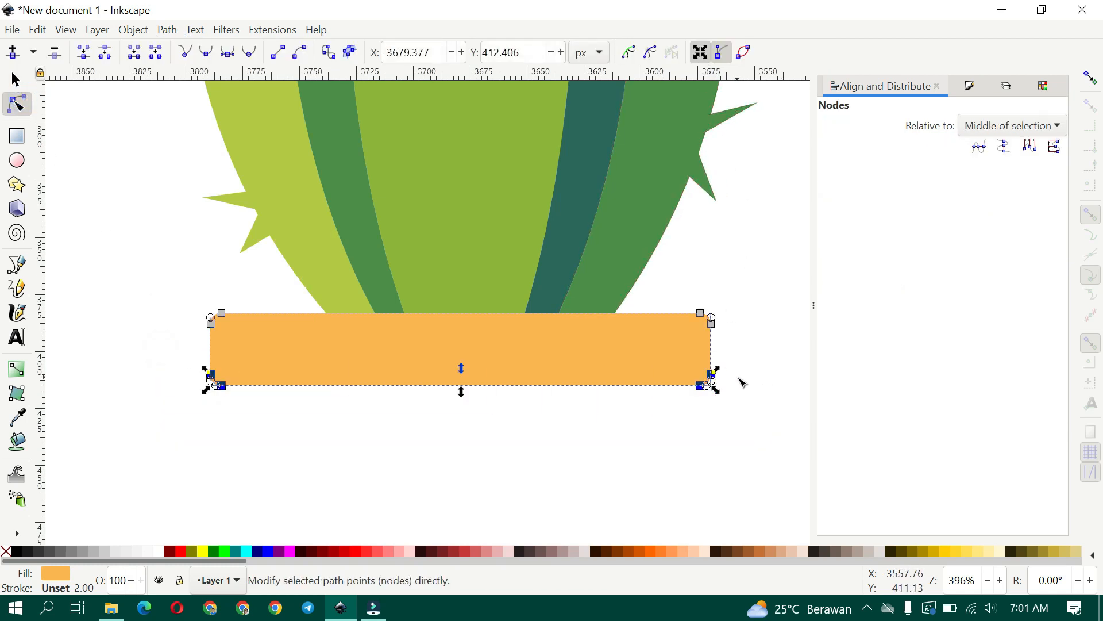
pyautogui.click(721, 52)
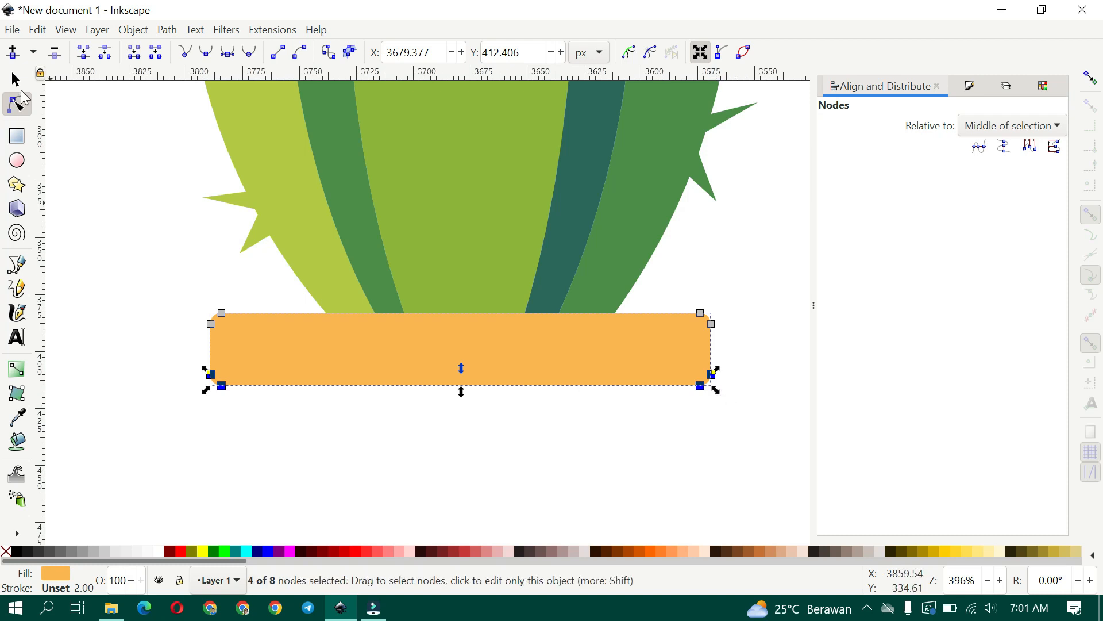
pyautogui.click(16, 80)
pyautogui.click(136, 232)
pyautogui.hotkey('ctrl', 'z')
pyautogui.hotkey('ctrl', 'z')
pyautogui.hotkey('ctrl', 'z')
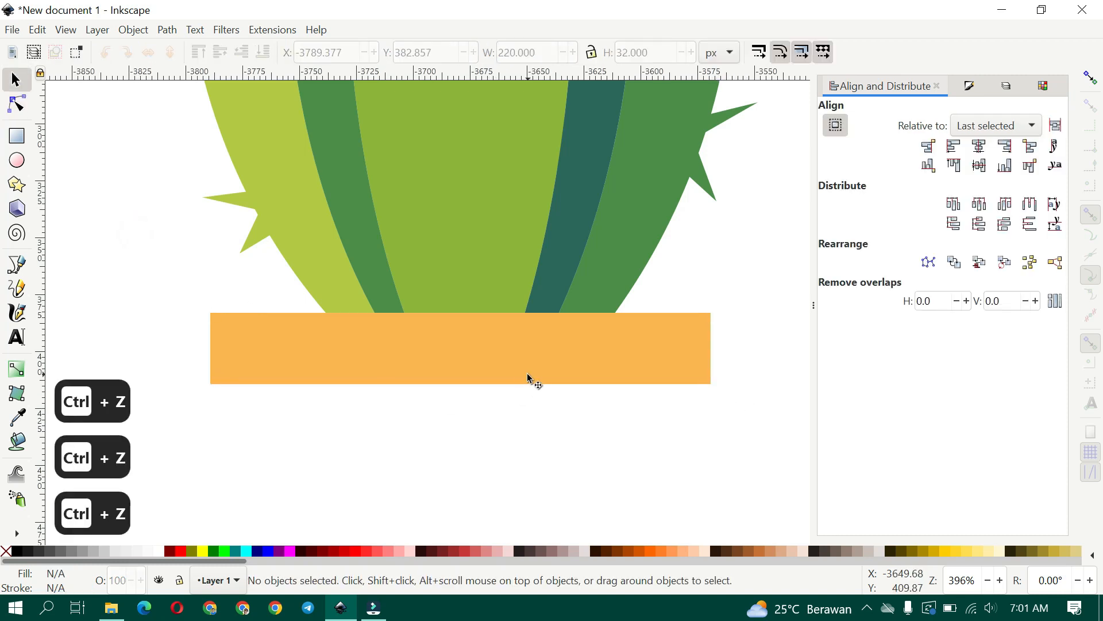
# Convert the orange rectangle to a path and narrow its bottom edge symmetrically to about 94% so the sides taper.
pyautogui.doubleClick(583, 374)
pyautogui.click(167, 30)
pyautogui.click(177, 47)
pyautogui.moveTo(179, 362); pyautogui.dragTo(790, 414)
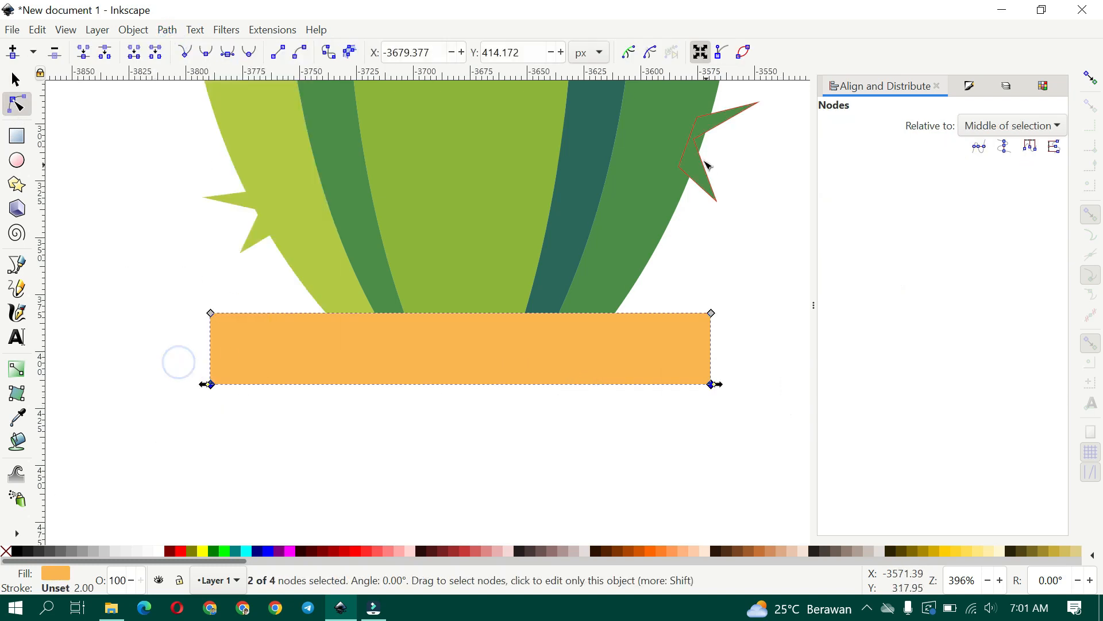
pyautogui.moveTo(719, 384); pyautogui.dragTo(708, 389)
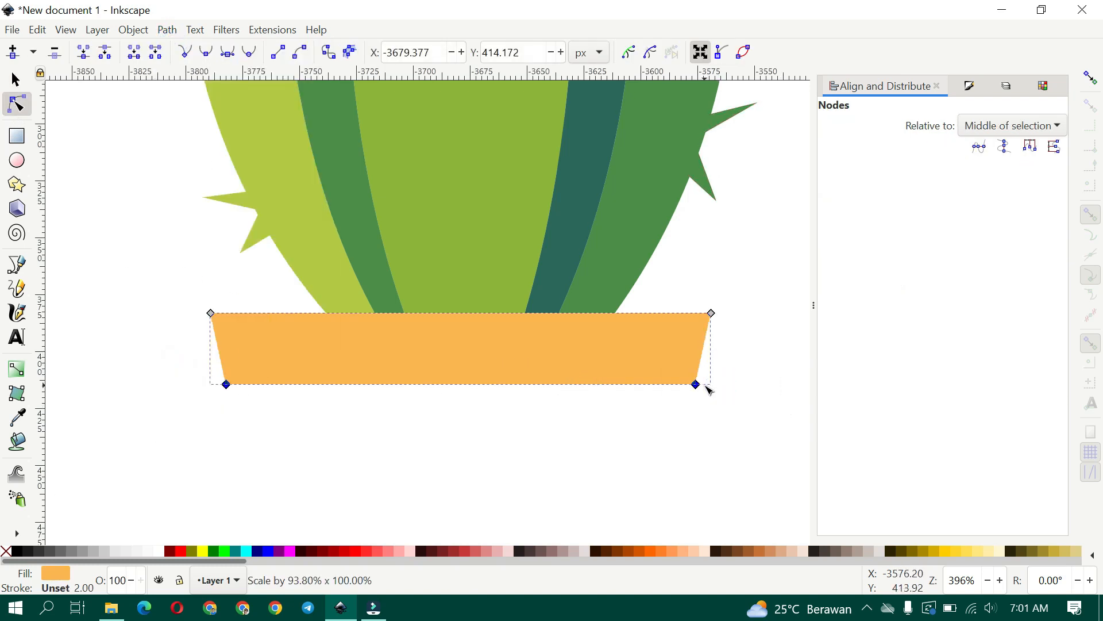
# Round the tapered pot rim's corners with a Dynamic Offset, outsetting it by about 5 px.
pyautogui.click(16, 79)
pyautogui.click(167, 29)
pyautogui.click(190, 297)
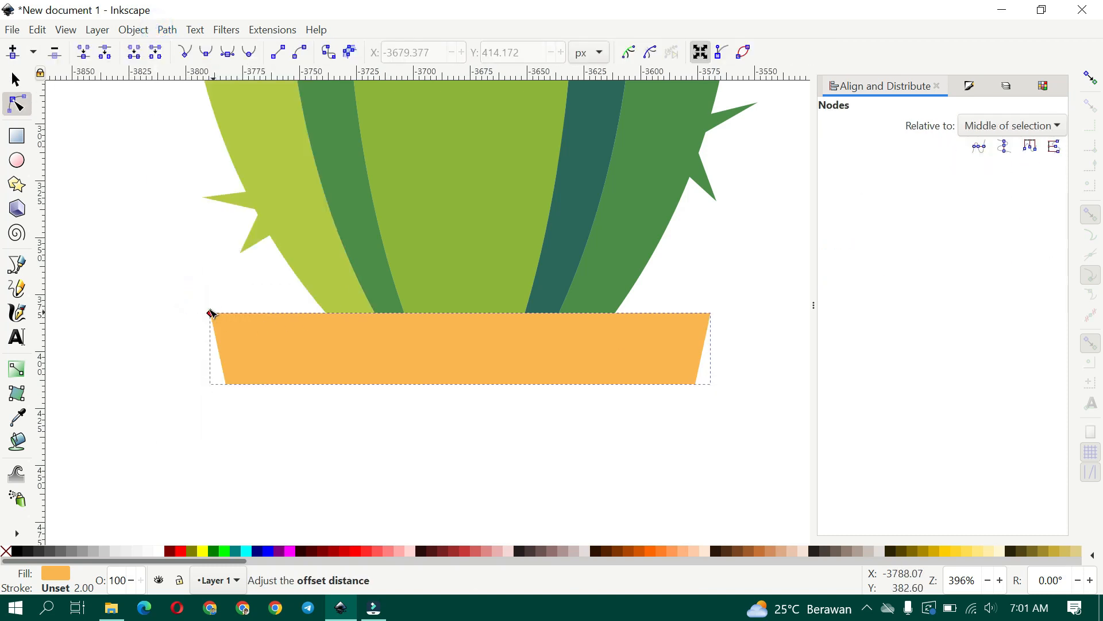
pyautogui.moveTo(210, 313); pyautogui.dragTo(205, 307)
pyautogui.click(28, 83)
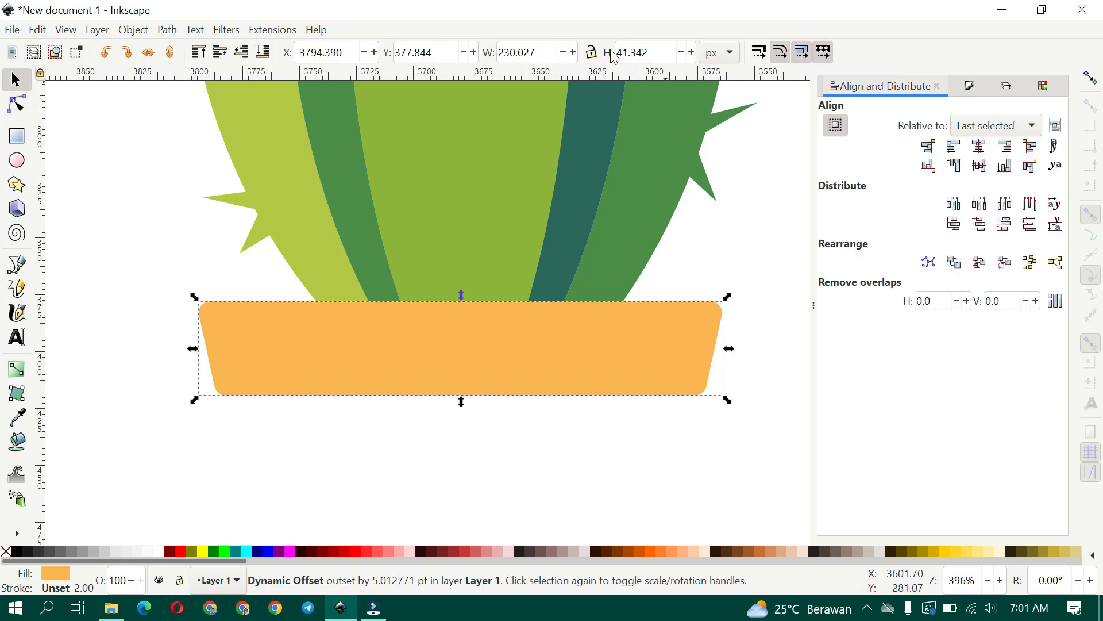
# Set the pot rim's width to 220 px with proportions locked and centre it horizontally on the stripe group.
pyautogui.click(534, 53)
pyautogui.hotkey('ctrl', 'a')
pyautogui.write('2')
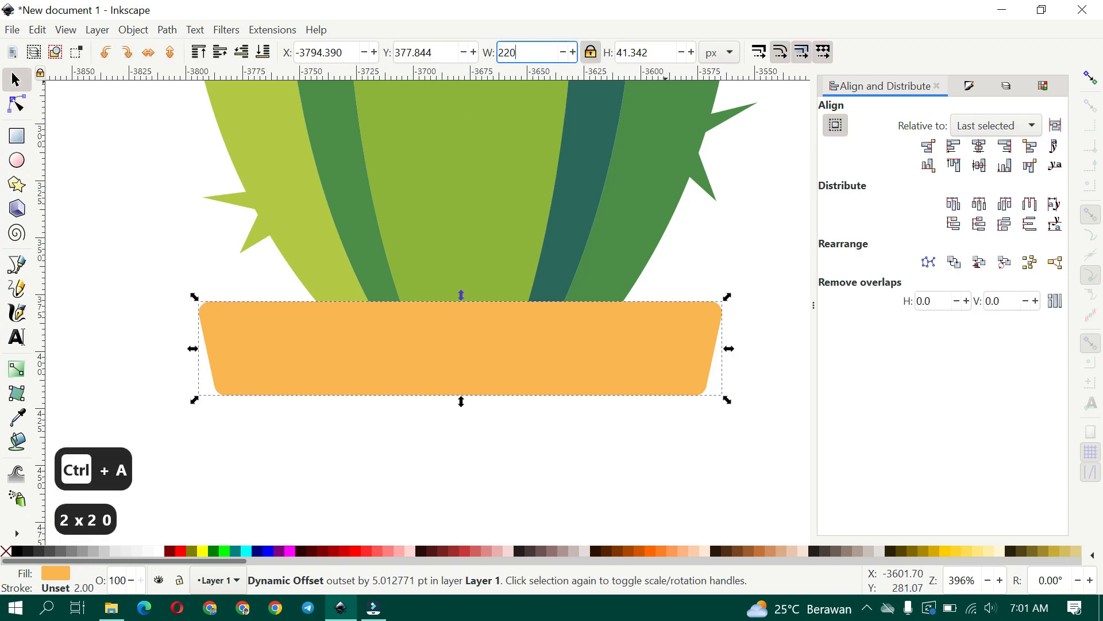
pyautogui.press('Return')
pyautogui.keyDown('shift'); pyautogui.click(598, 236); pyautogui.keyUp('shift')
pyautogui.hotkey('ctrl', 'shift', 'a')
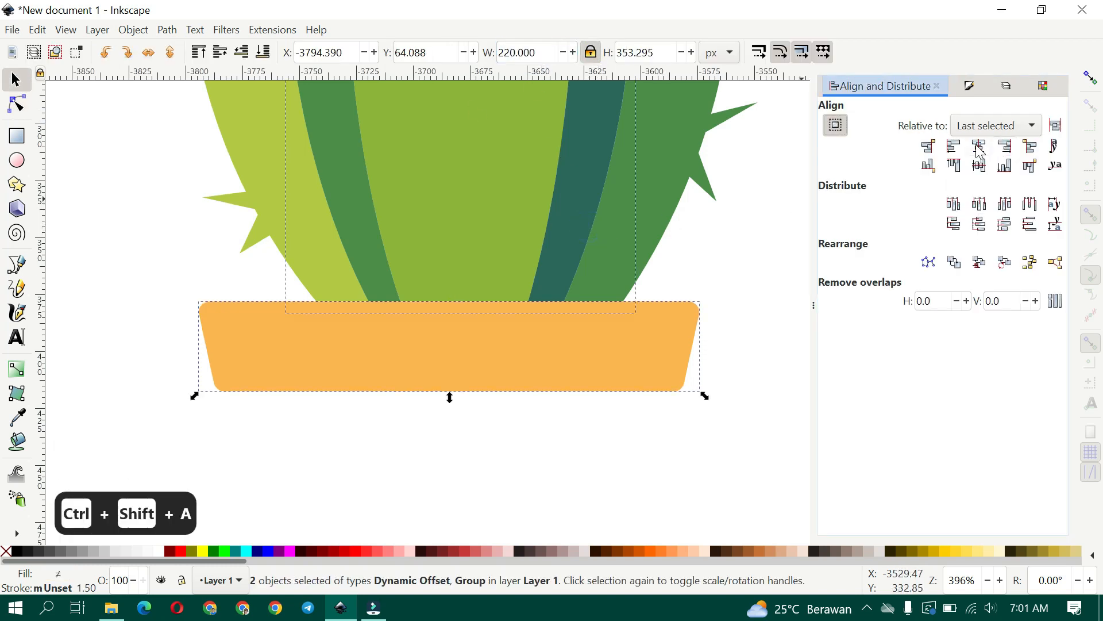
pyautogui.click(980, 149)
pyautogui.click(766, 291)
# Duplicate the pot rim below itself and align the copy's top edge to the rim's bottom edge.
pyautogui.moveTo(568, 363); pyautogui.dragTo(562, 439)
pyautogui.click(591, 330)
pyautogui.hotkey('ctrl', 'd')
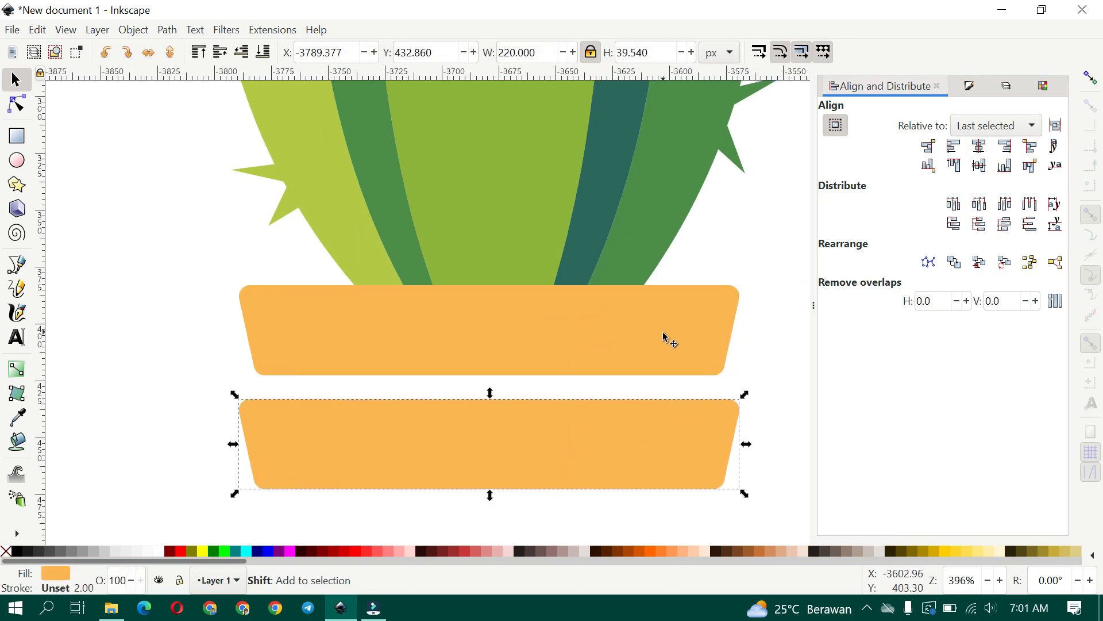
pyautogui.keyDown('shift'); pyautogui.click(693, 305); pyautogui.keyUp('shift')
pyautogui.click(1030, 165)
pyautogui.click(665, 408)
# Narrow the lower copy symmetrically to about 189 px, convert it to a path and raise its top nodes behind the rim's lower edge.
pyautogui.moveTo(745, 418); pyautogui.dragTo(710, 421)
pyautogui.click(19, 101)
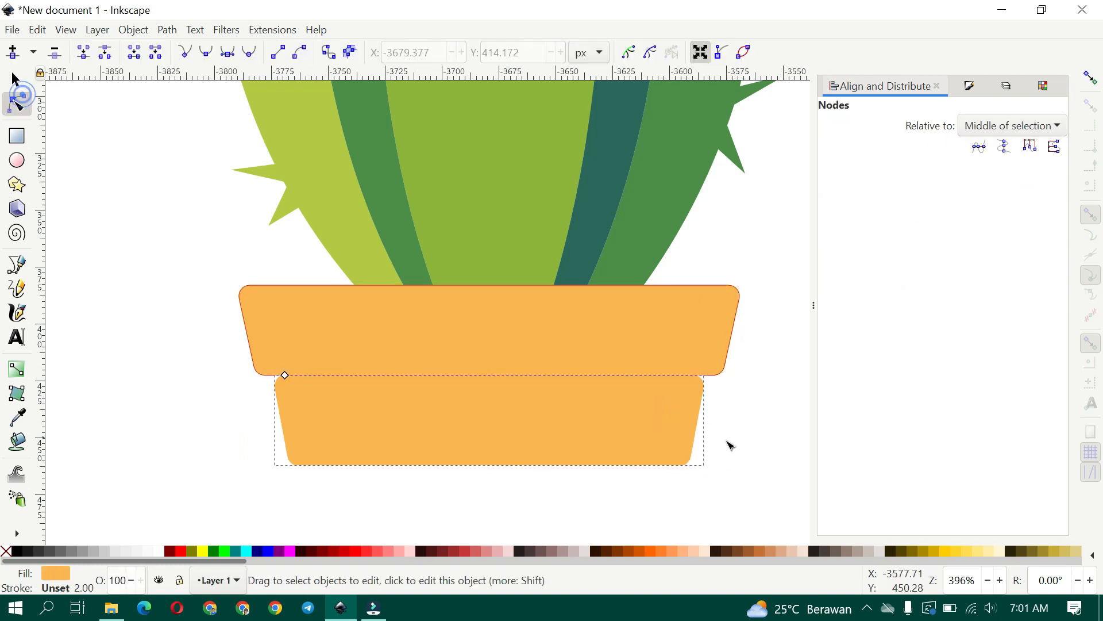
pyautogui.click(168, 30)
pyautogui.click(196, 49)
pyautogui.moveTo(754, 435); pyautogui.dragTo(224, 336)
pyautogui.moveTo(693, 375); pyautogui.dragTo(694, 357)
pyautogui.click(16, 79)
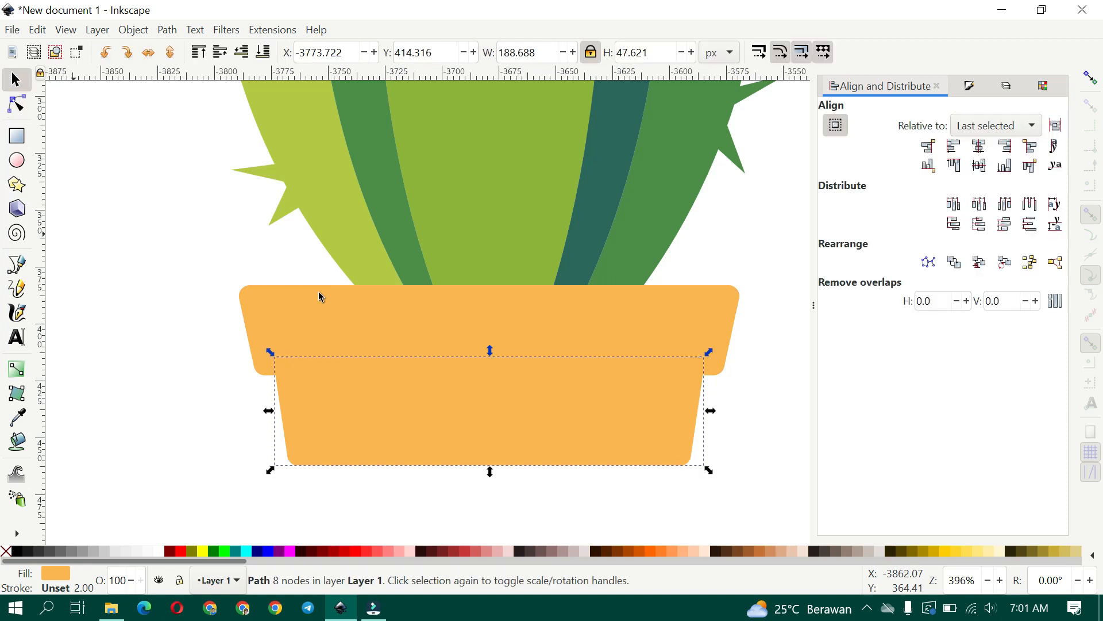
# Try stretching the lower pot shape to about 99 px tall, and delete it.
pyautogui.scroll(-1, 432, 362)
pyautogui.moveTo(473, 355); pyautogui.dragTo(487, 311)
pyautogui.moveTo(487, 397); pyautogui.dragTo(488, 479)
pyautogui.click(16, 105)
pyautogui.moveTo(228, 427); pyautogui.dragTo(672, 480)
pyautogui.click(680, 450)
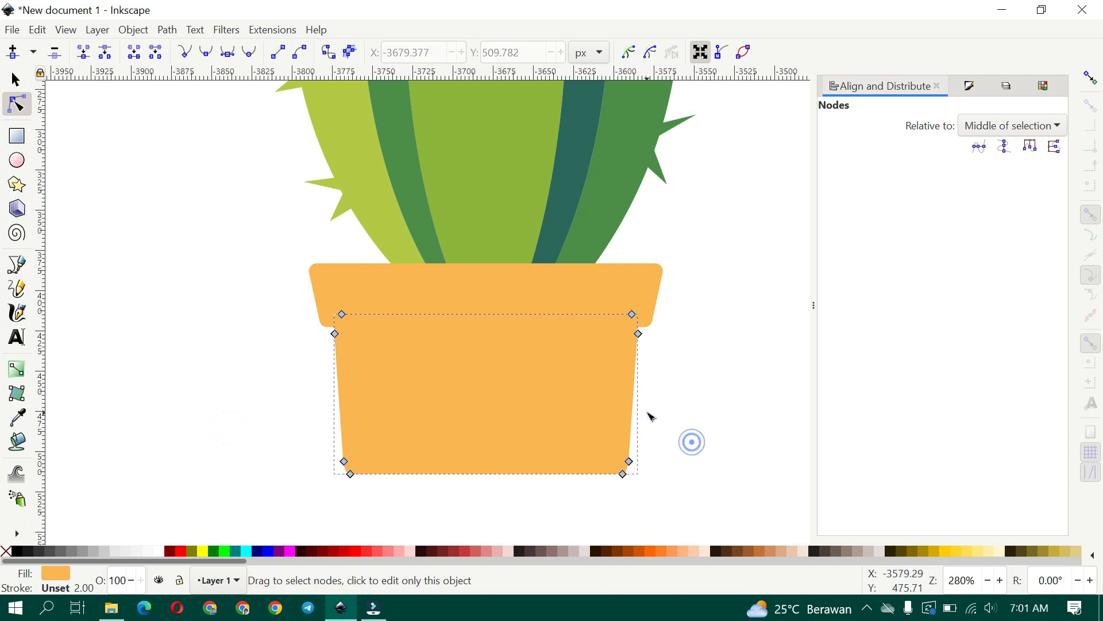
pyautogui.click(706, 373)
pyautogui.click(546, 367)
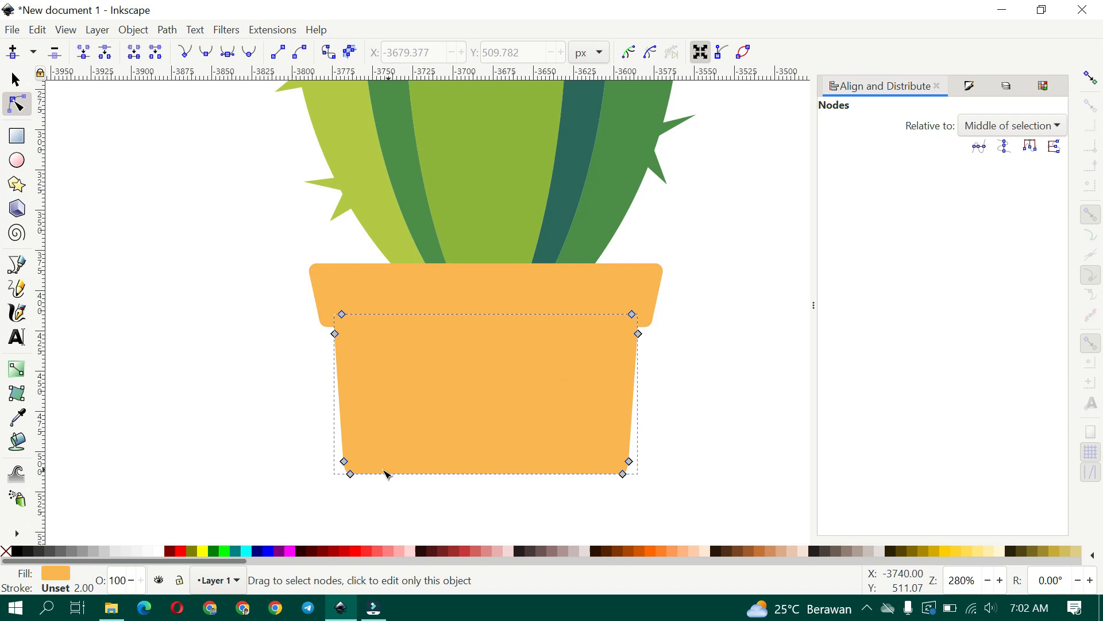
pyautogui.click(16, 81)
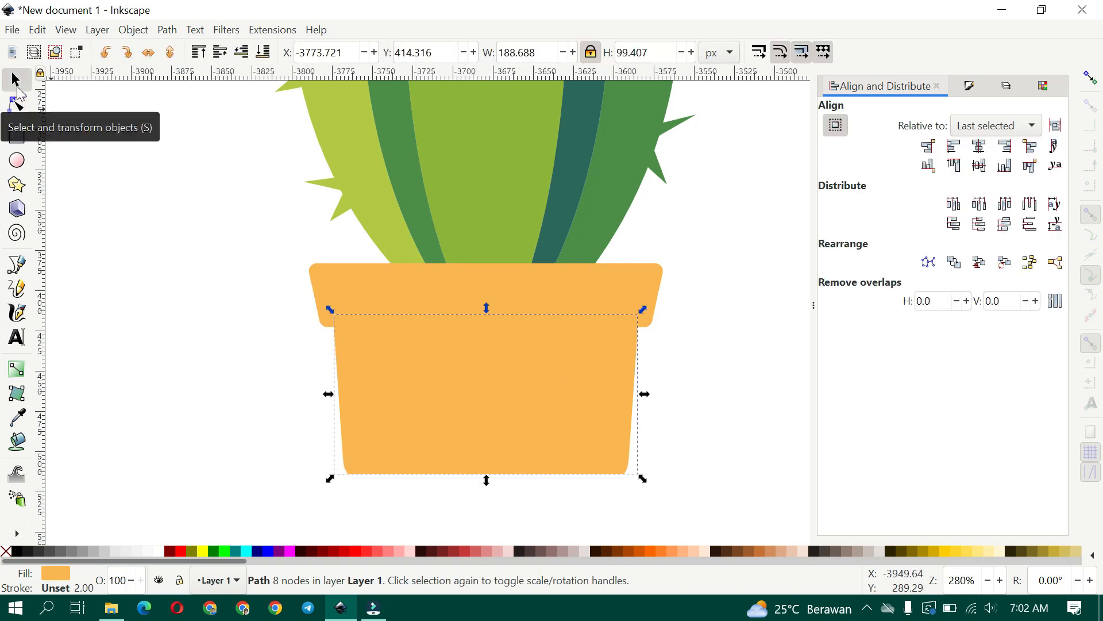
pyautogui.press('Delete')
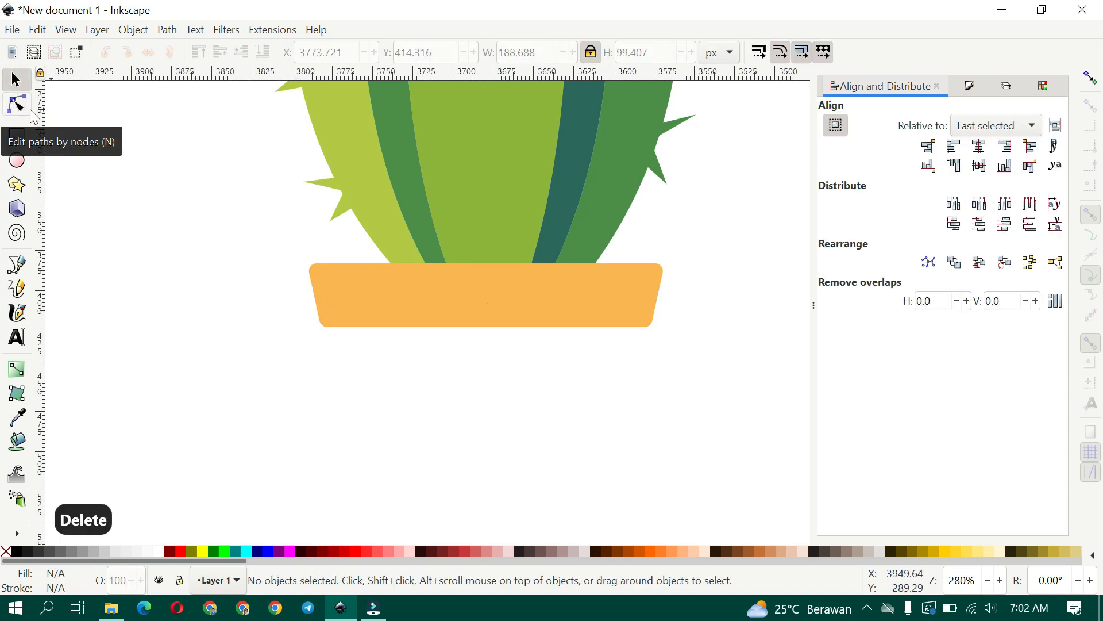
# Draw a pot body rectangle about 180 × 101 px overlapping the rim's lower edge and fill it with the palette's third orange.
pyautogui.click(16, 135)
pyautogui.moveTo(342, 317); pyautogui.dragTo(632, 480)
pyautogui.keyDown('ctrl'); pyautogui.scroll(-5, 274, 226); pyautogui.keyUp('ctrl')
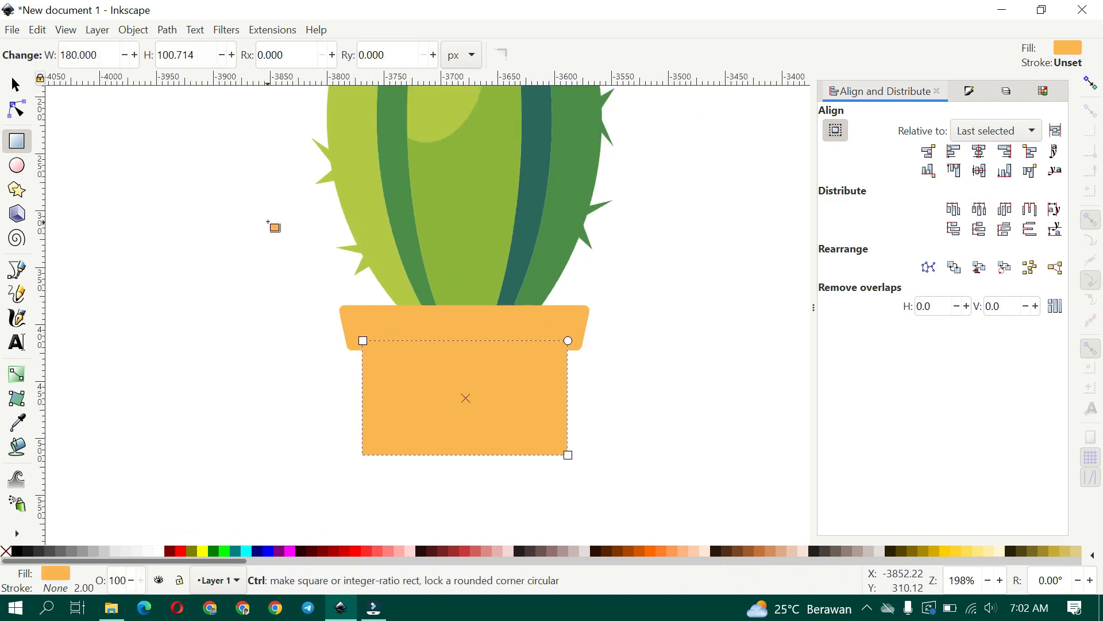
pyautogui.press('d')
pyautogui.click(245, 166)
pyautogui.keyDown('ctrl'); pyautogui.scroll(3, 236, 160); pyautogui.keyUp('ctrl')
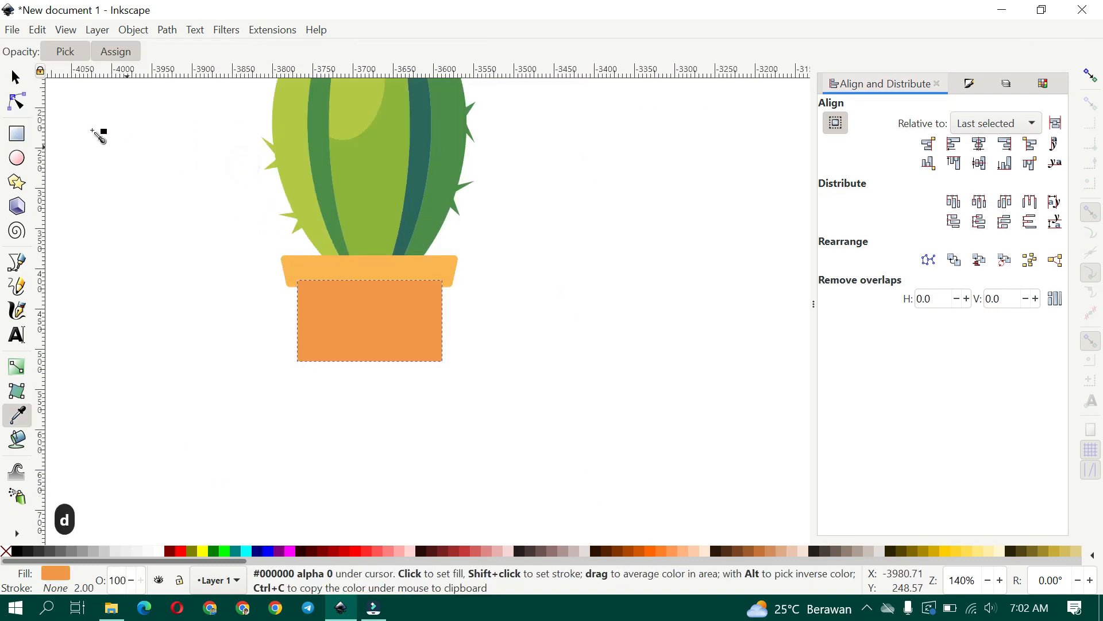
pyautogui.press('s')
# Place the pot body slightly lower behind the rim and centre it horizontally on the rim.
pyautogui.keyDown('ctrl'); pyautogui.scroll(2, 468, 406); pyautogui.keyUp('ctrl')
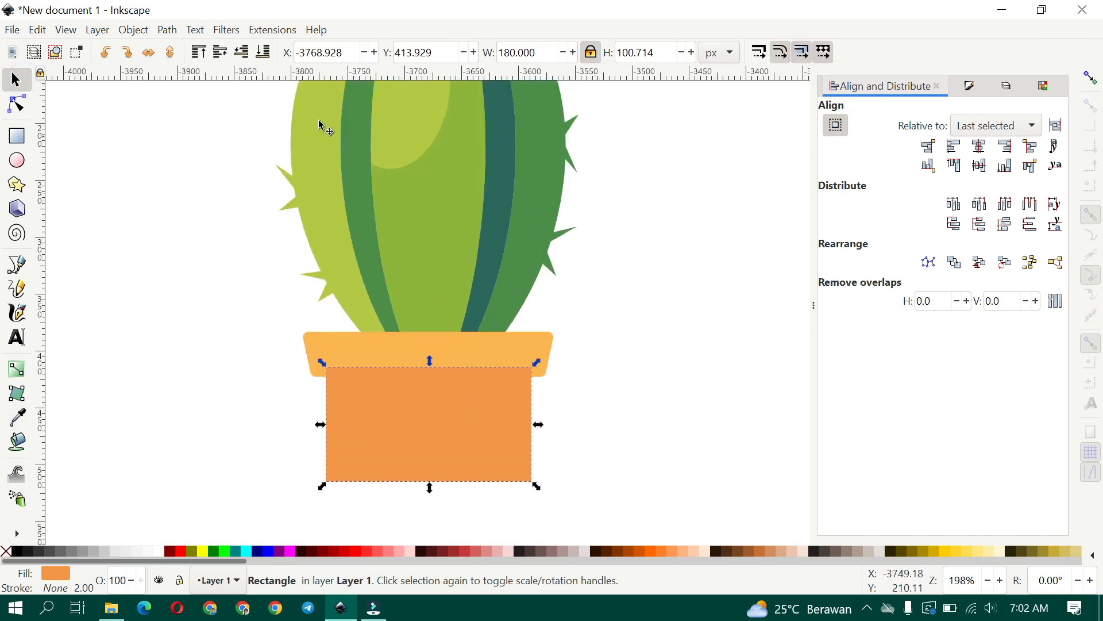
pyautogui.moveTo(459, 447); pyautogui.dragTo(457, 452)
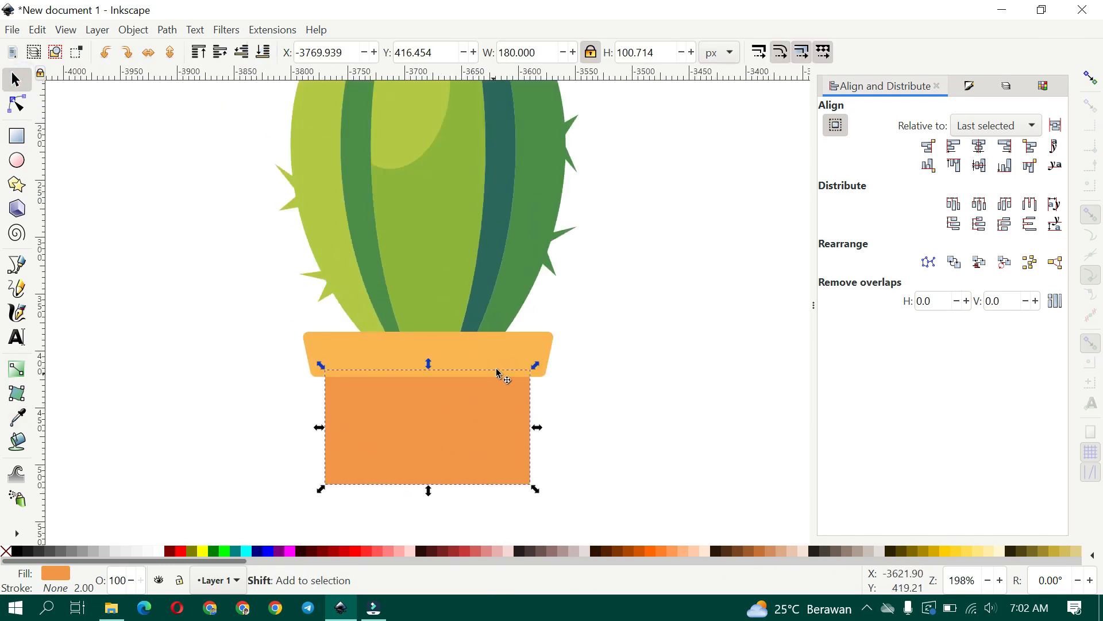
pyautogui.keyDown('shift'); pyautogui.click(512, 345); pyautogui.keyUp('shift')
pyautogui.hotkey('ctrl', 'shift', 'a')
pyautogui.click(978, 147)
pyautogui.click(620, 364)
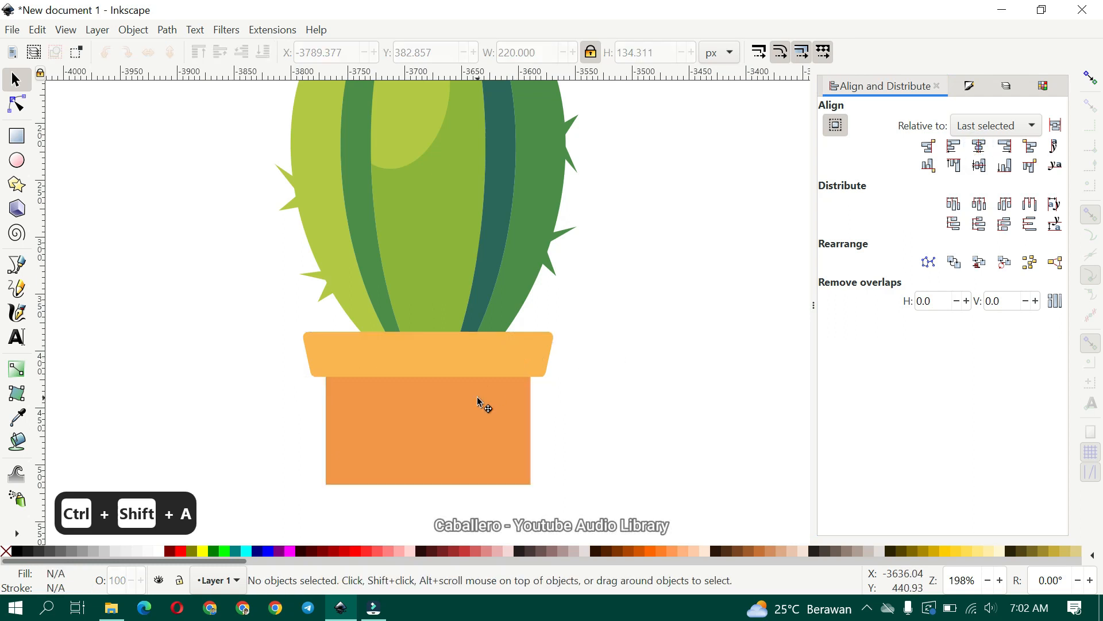
# Set the pot body's height to 120 px with its width kept independent.
pyautogui.click(477, 398)
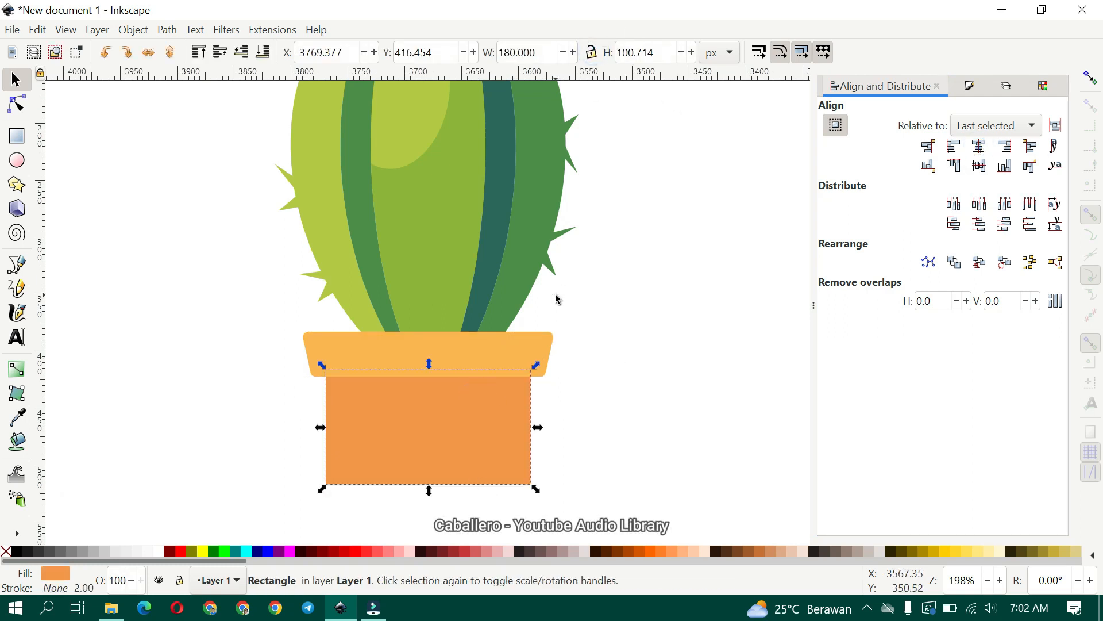
pyautogui.keyDown('ctrl'); pyautogui.scroll(-2, 502, 341); pyautogui.keyUp('ctrl')
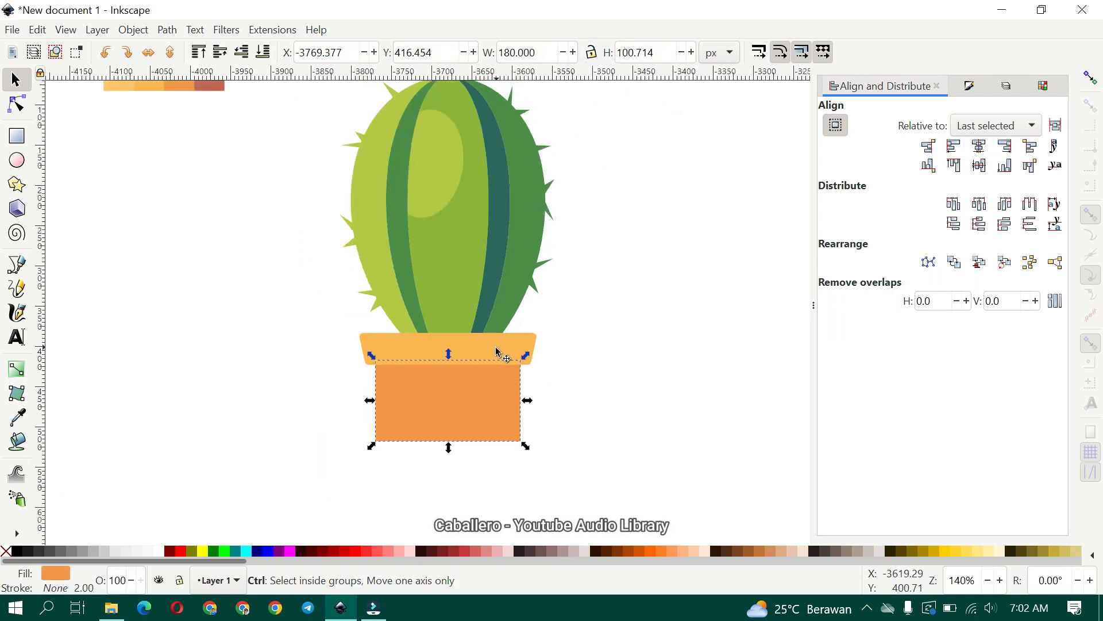
pyautogui.hotkey('ctrl', 'a')
pyautogui.write('120')
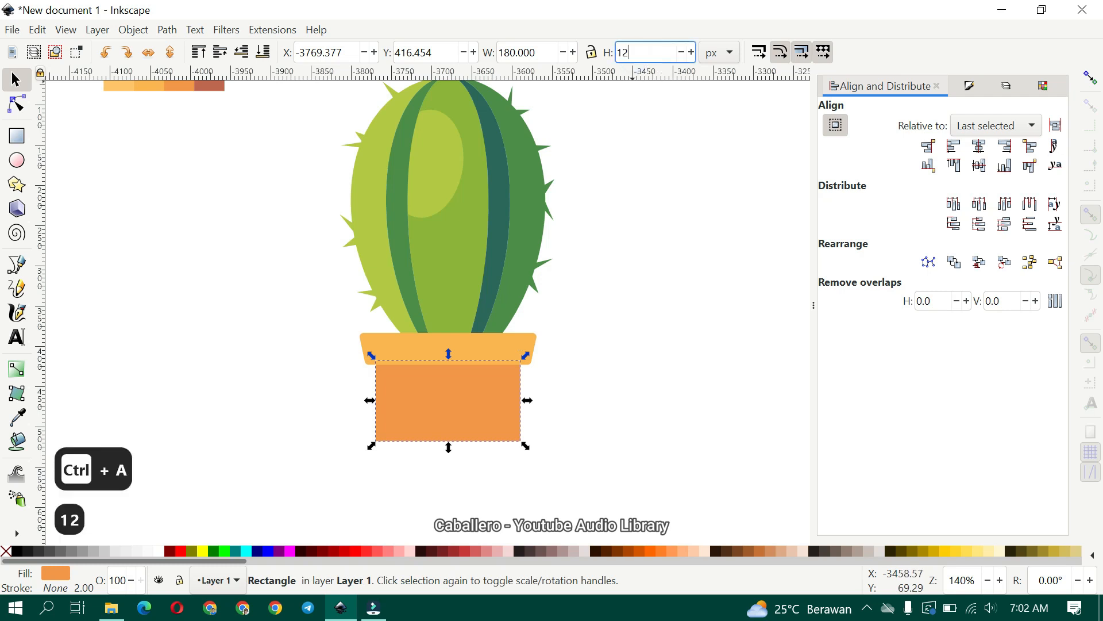
pyautogui.press('Return')
# Convert the pot body to a path, narrow its bottom edge symmetrically to about 75% and raise that edge to about 104 px total height.
pyautogui.click(168, 29)
pyautogui.click(180, 51)
pyautogui.press('n')
pyautogui.moveTo(317, 430); pyautogui.dragTo(604, 485)
pyautogui.moveTo(528, 457); pyautogui.dragTo(517, 459)
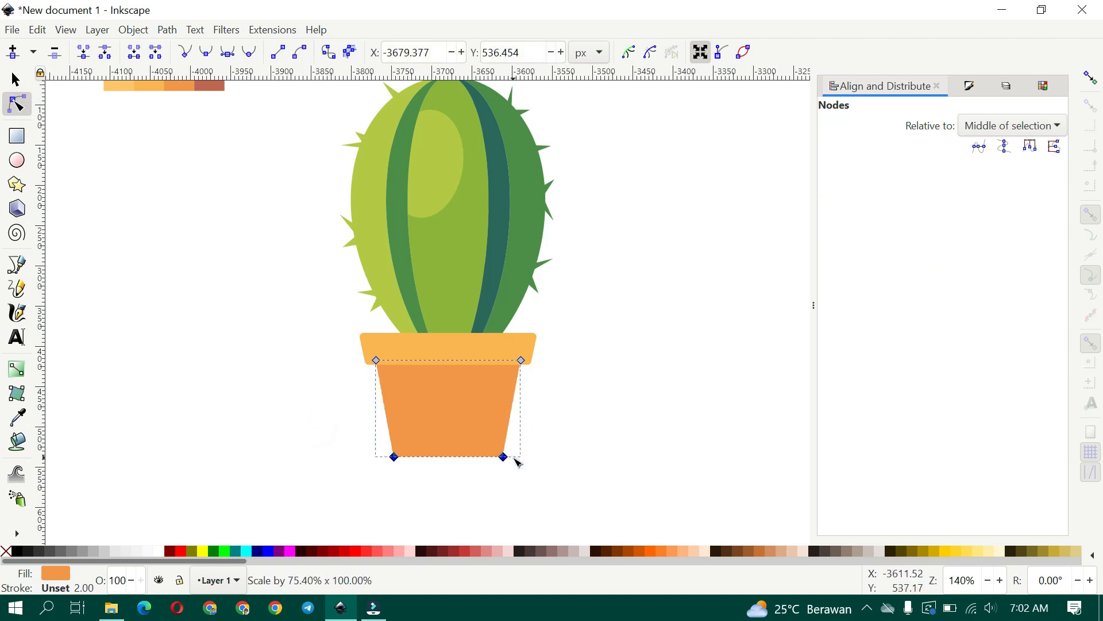
pyautogui.moveTo(504, 459); pyautogui.dragTo(504, 443)
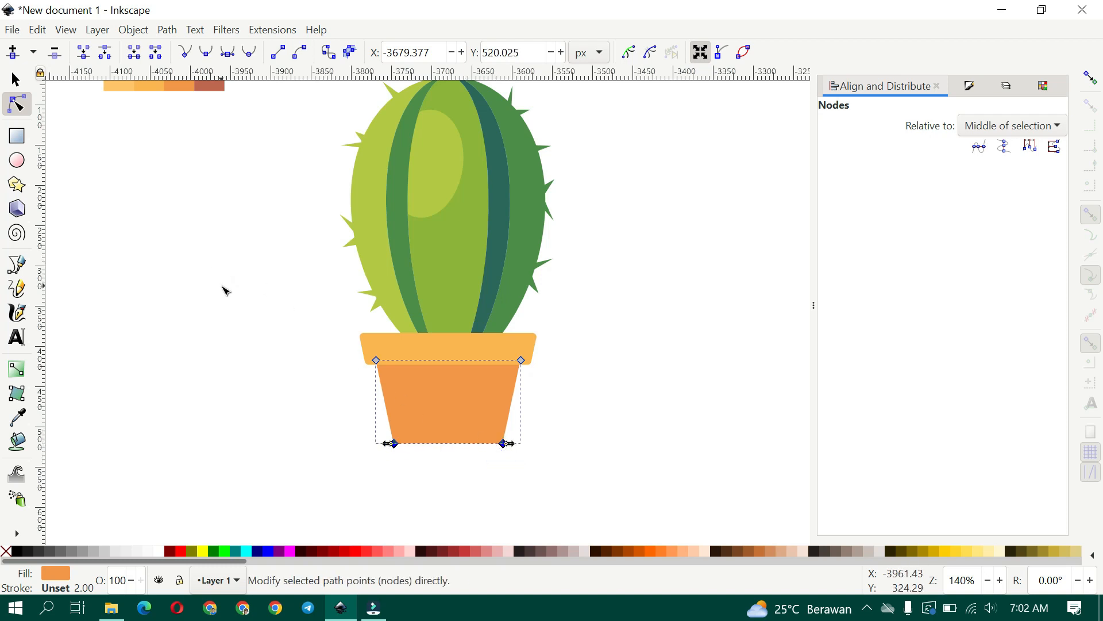
pyautogui.scroll(-1, 468, 362)
pyautogui.scroll(1, 459, 382)
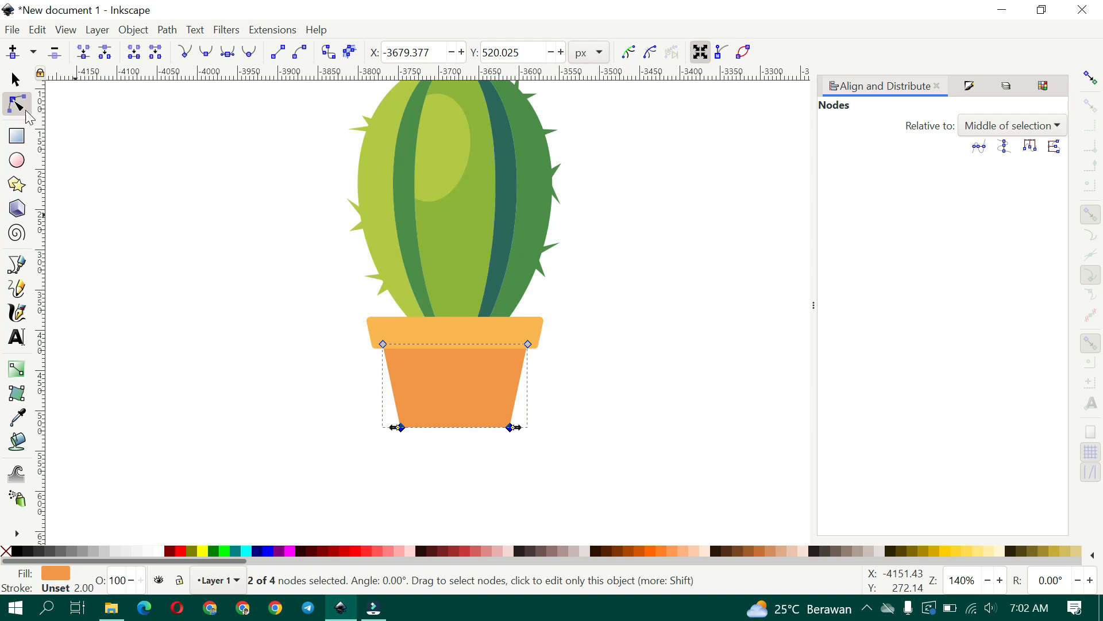
# Apply a Dynamic Offset to the pot body and outset it slightly to round its corners.
pyautogui.click(16, 79)
pyautogui.click(172, 30)
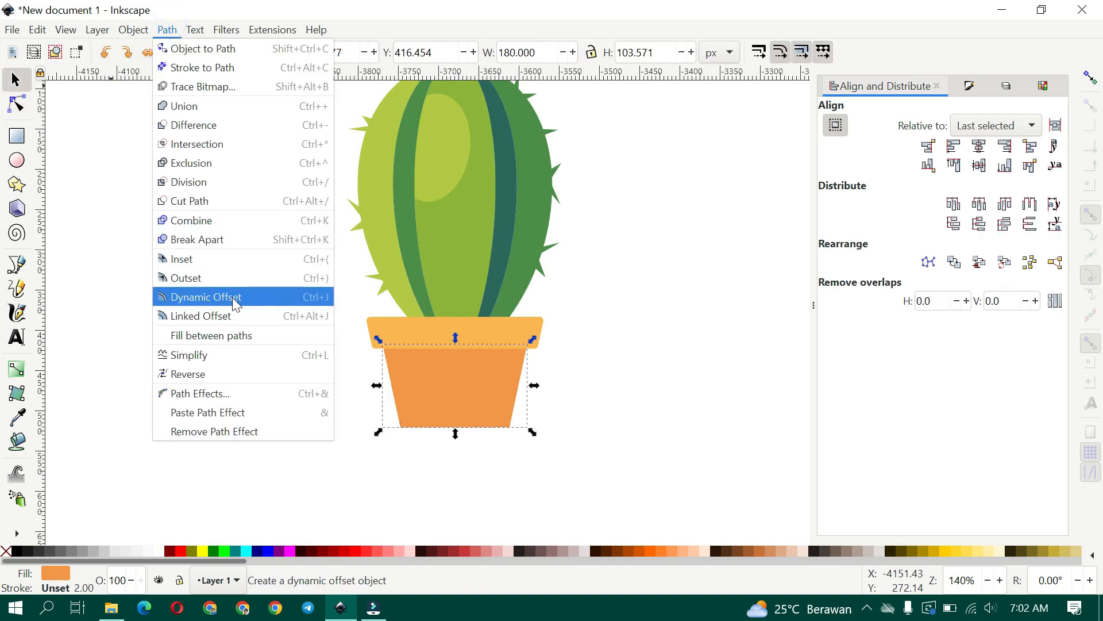
pyautogui.click(216, 294)
pyautogui.scroll(2, 229, 298)
pyautogui.moveTo(264, 246); pyautogui.dragTo(262, 238)
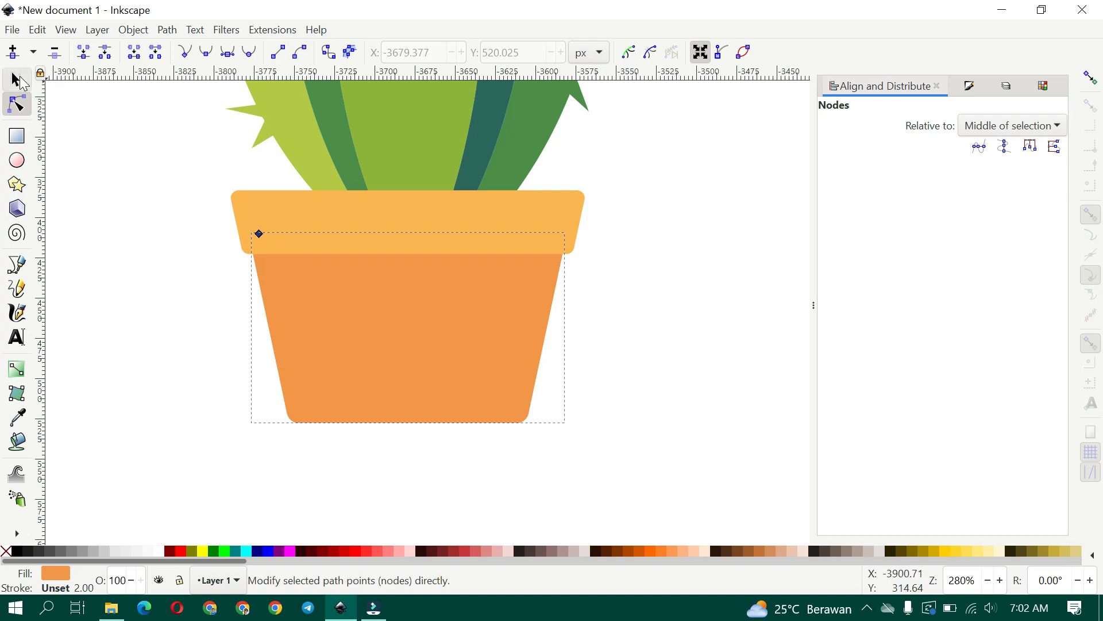
# Scale the pot body down about its centre to about 171 px wide and 104 px high.
pyautogui.click(20, 80)
pyautogui.click(494, 400)
pyautogui.moveTo(569, 427); pyautogui.dragTo(552, 419)
pyautogui.keyDown('shift'); pyautogui.click(551, 226); pyautogui.keyUp('shift')
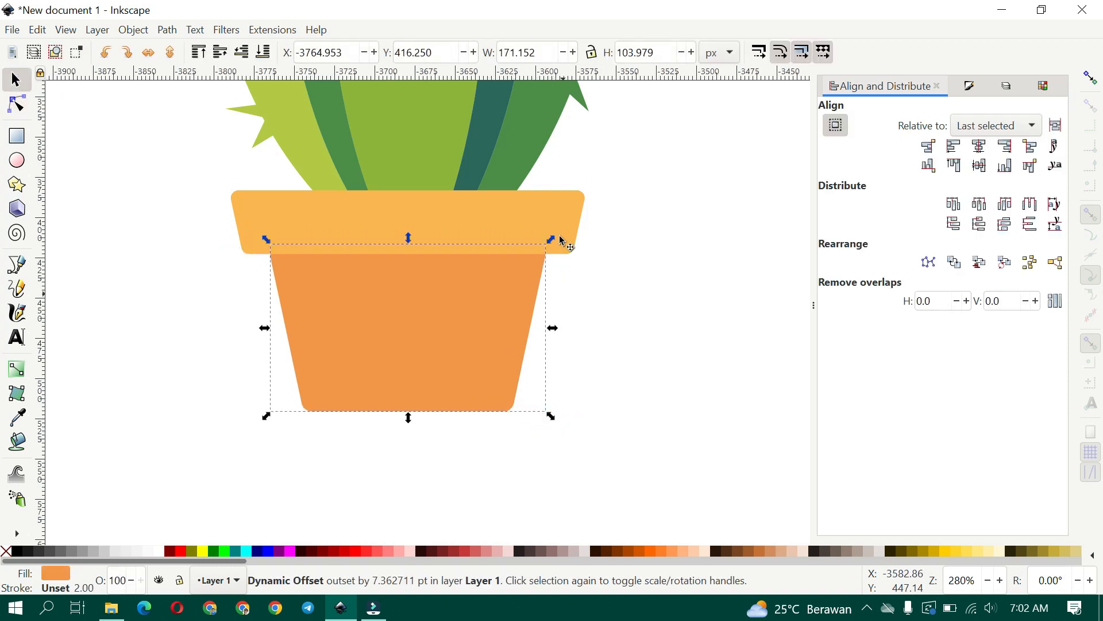
pyautogui.click(624, 343)
pyautogui.moveTo(560, 344); pyautogui.dragTo(583, 405)
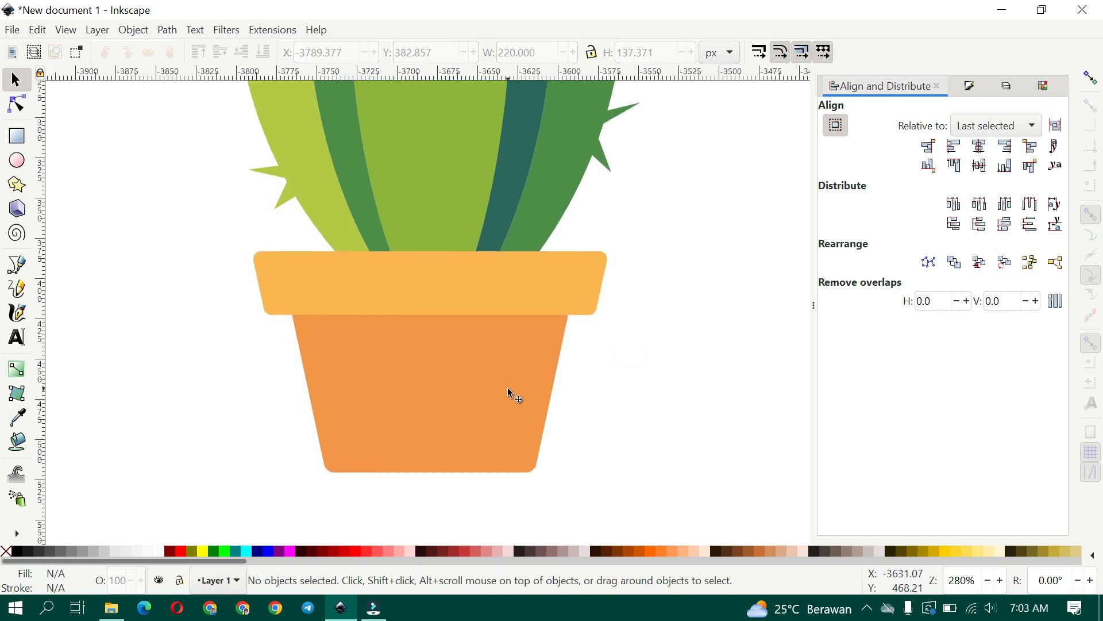
pyautogui.moveTo(345, 356); pyautogui.dragTo(369, 436)
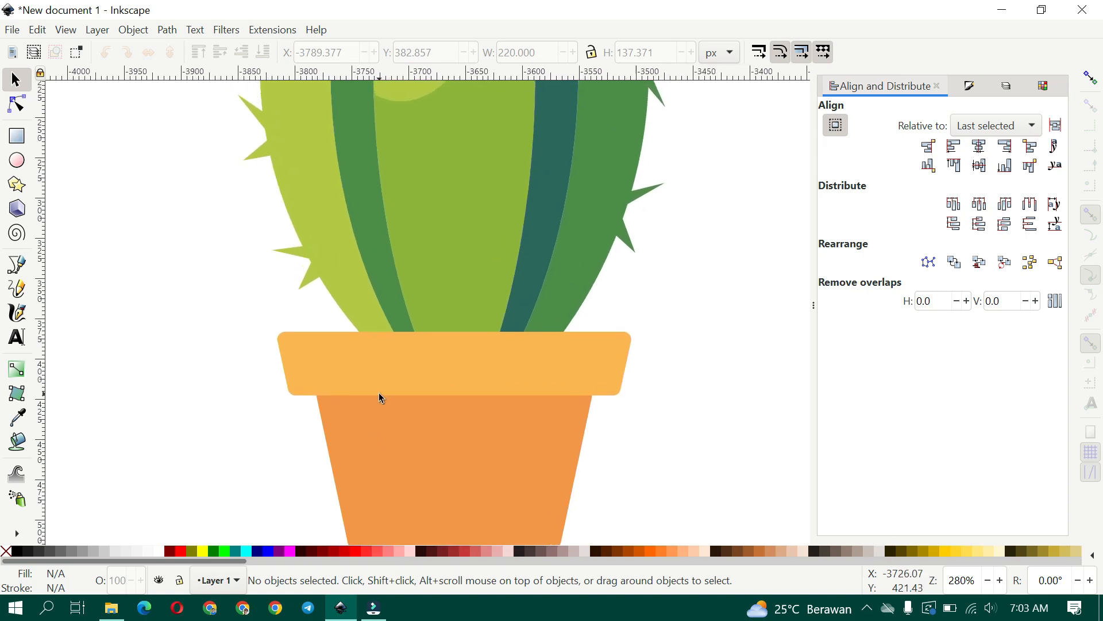
pyautogui.click(379, 395)
pyautogui.scroll(-2, 379, 395)
pyautogui.keyDown('shift'); pyautogui.click(456, 325); pyautogui.keyUp('shift')
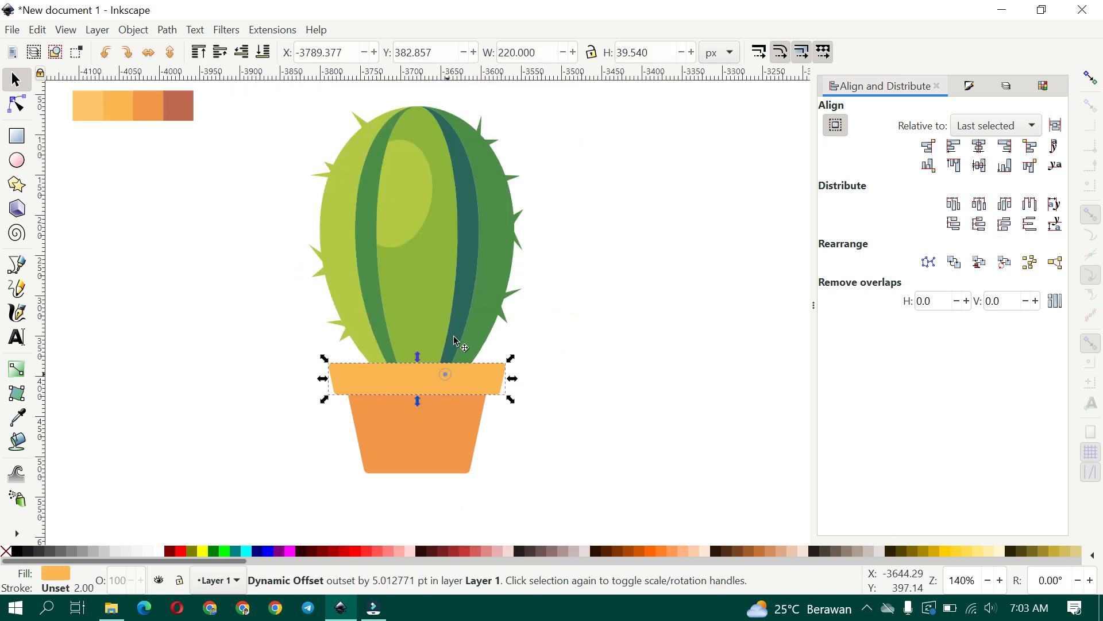
pyautogui.click(562, 364)
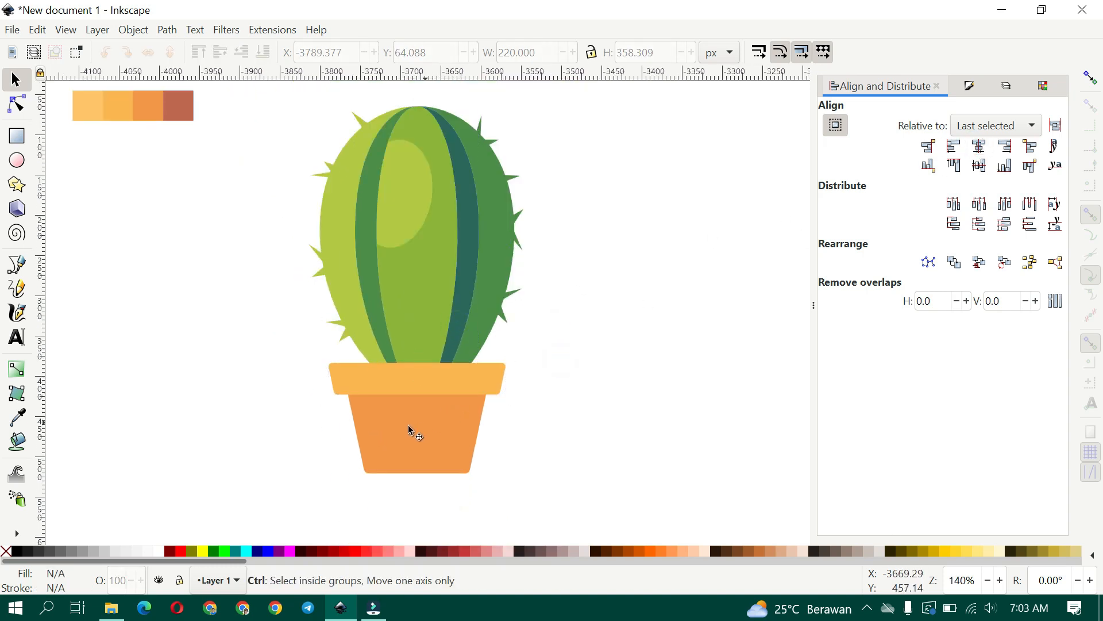
# Draw a closed L-shaped shading outline with the Pen tool over the pot body's top and right side, about 231 by 131 px.
pyautogui.scroll(1, 420, 406)
pyautogui.moveTo(396, 412)
pyautogui.mouseDown()
pyautogui.moveTo(396, 383)
pyautogui.moveTo(396, 423)
pyautogui.mouseUp()
pyautogui.press('b')
pyautogui.click(320, 404)
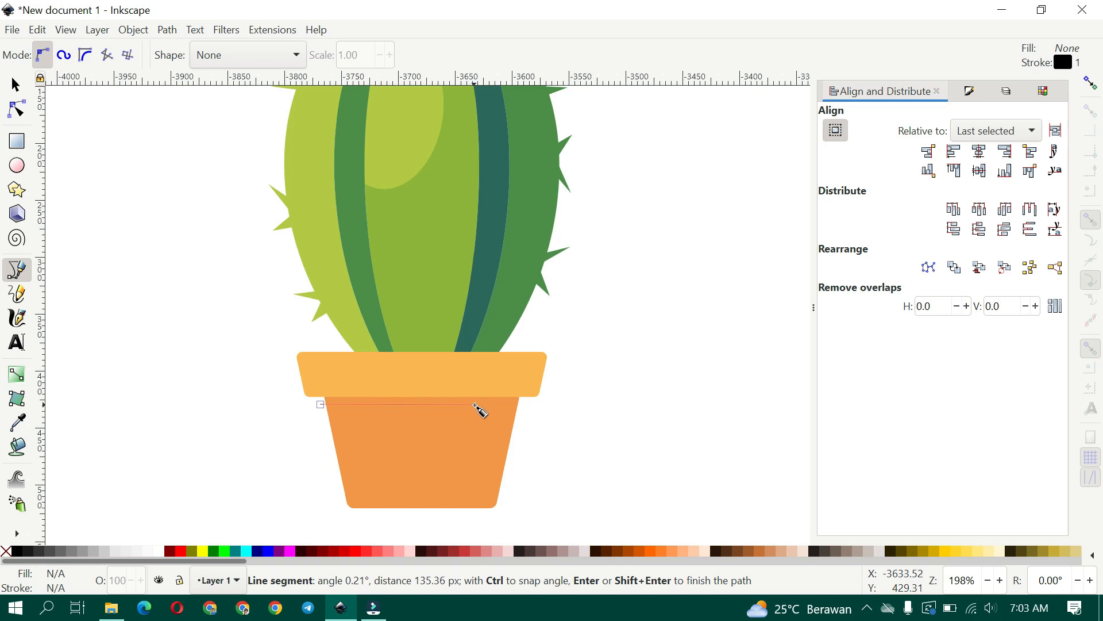
pyautogui.moveTo(475, 405); pyautogui.dragTo(482, 411)
pyautogui.click(453, 525)
pyautogui.click(540, 519)
pyautogui.click(576, 383)
pyautogui.click(397, 379)
pyautogui.click(315, 389)
pyautogui.click(321, 405)
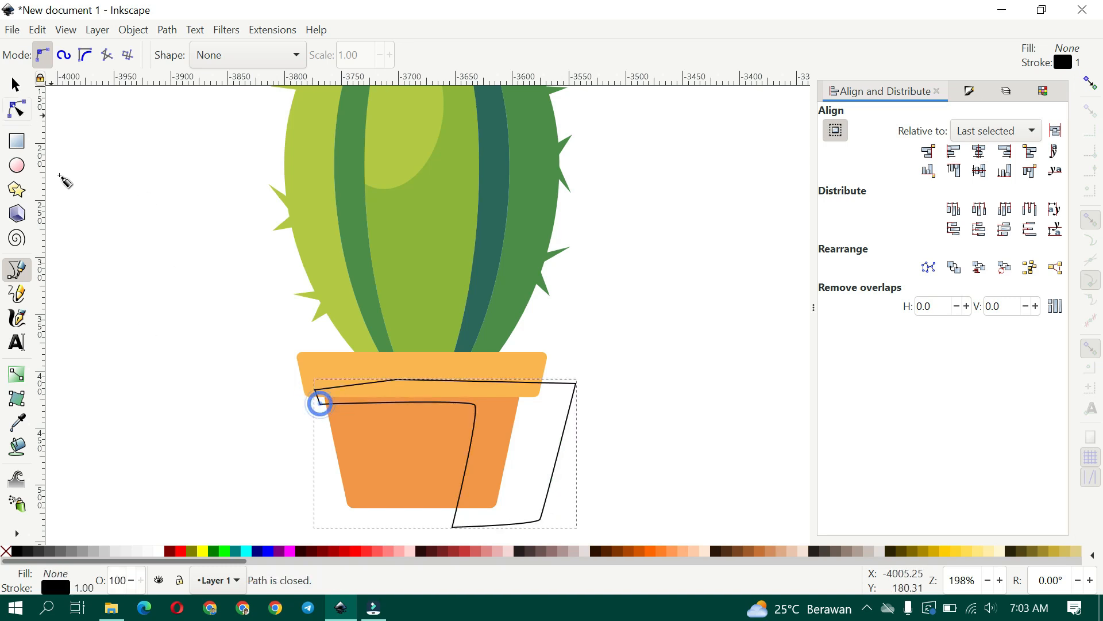
# Fill the shading shape with yellow and no stroke, and duplicate the pot body.
pyautogui.click(203, 551)
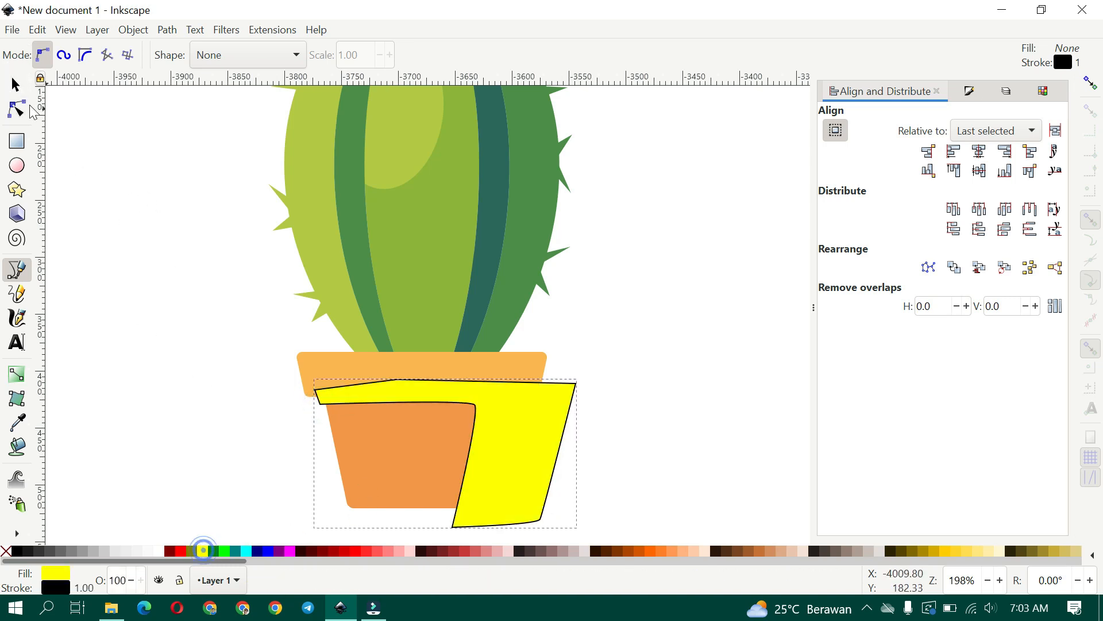
pyautogui.press('s')
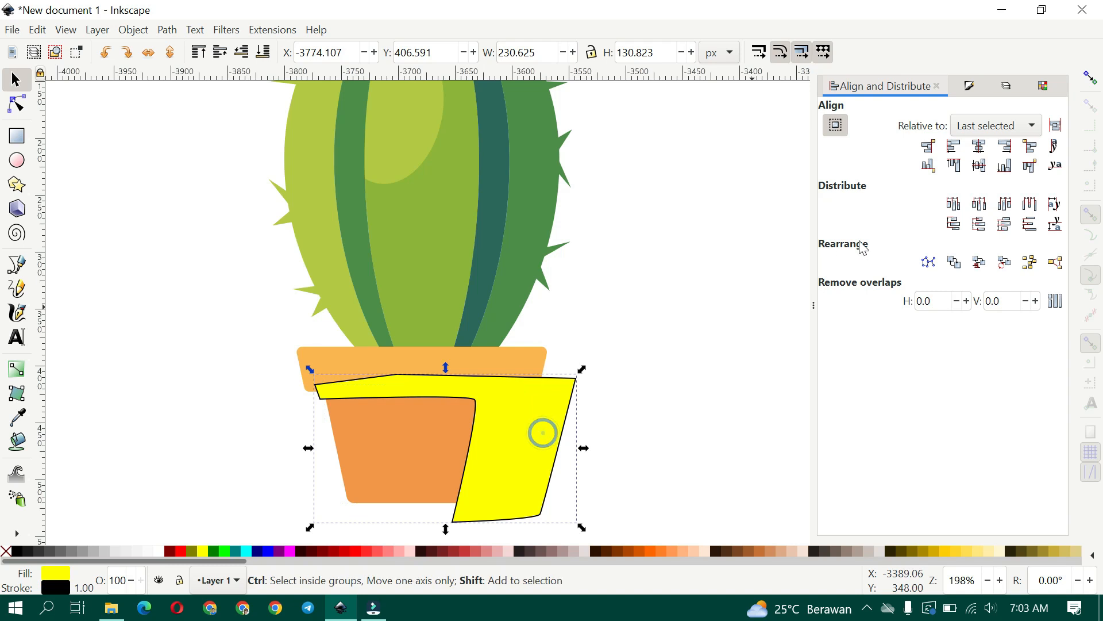
pyautogui.hotkey('ctrl', 'shift', 'f')
pyautogui.click(887, 112)
pyautogui.click(833, 133)
pyautogui.click(386, 452)
pyautogui.hotkey('ctrl', 'd')
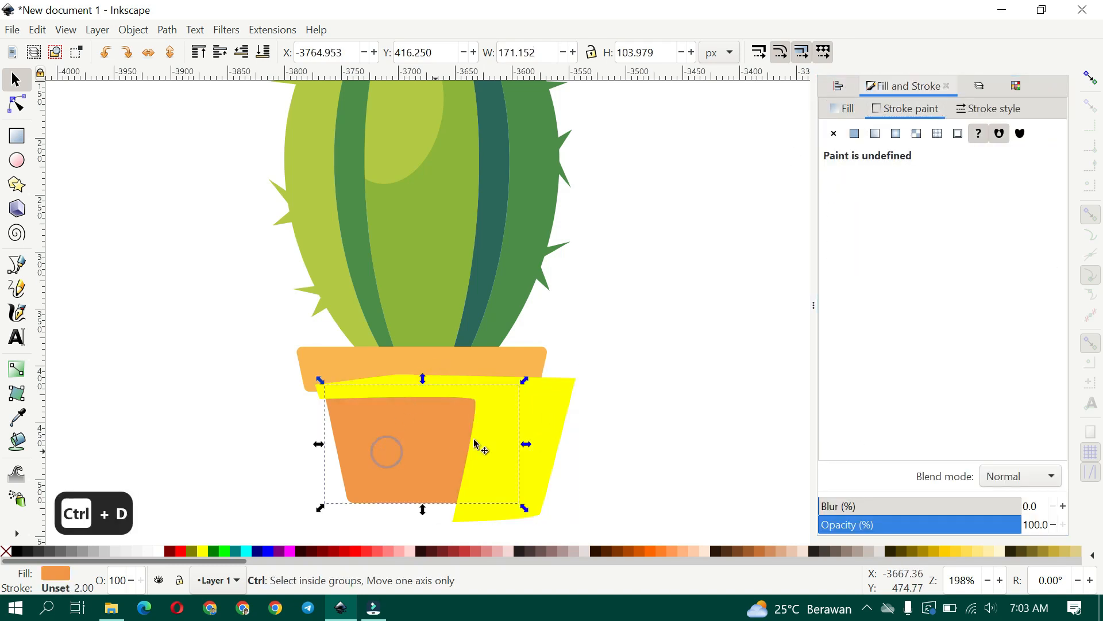
pyautogui.keyDown('shift'); pyautogui.click(538, 418); pyautogui.keyUp('shift')
pyautogui.click(167, 30)
pyautogui.click(192, 123)
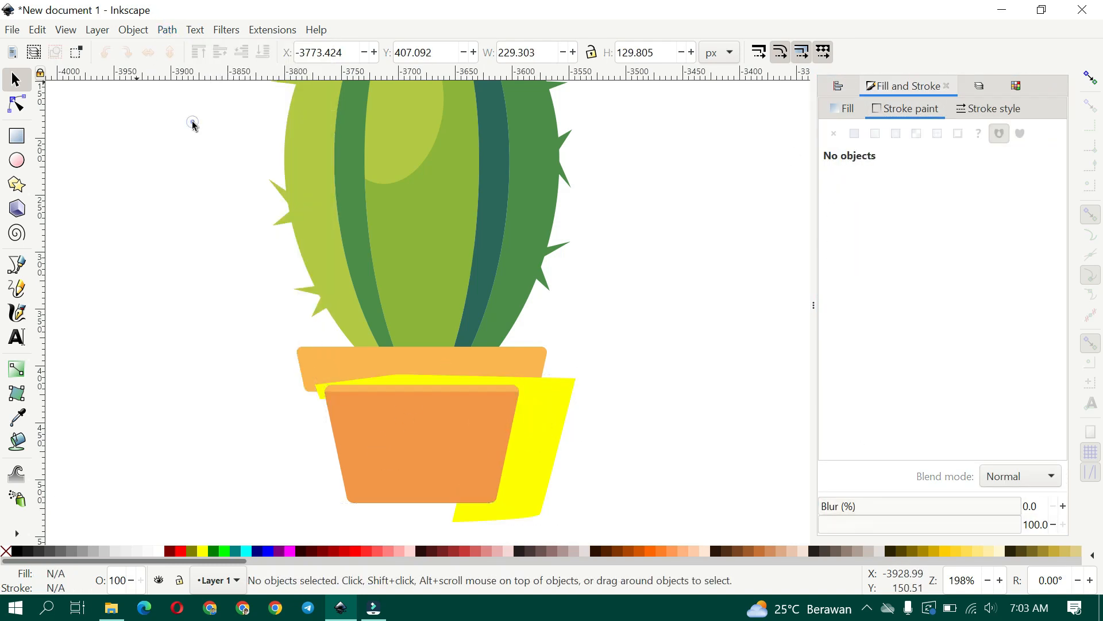
pyautogui.hotkey('ctrl', 'z')
# Intersect the yellow shading shape with the duplicated pot body to trim it to the pot's outline.
pyautogui.keyDown('shift'); pyautogui.click(554, 394); pyautogui.keyUp('shift')
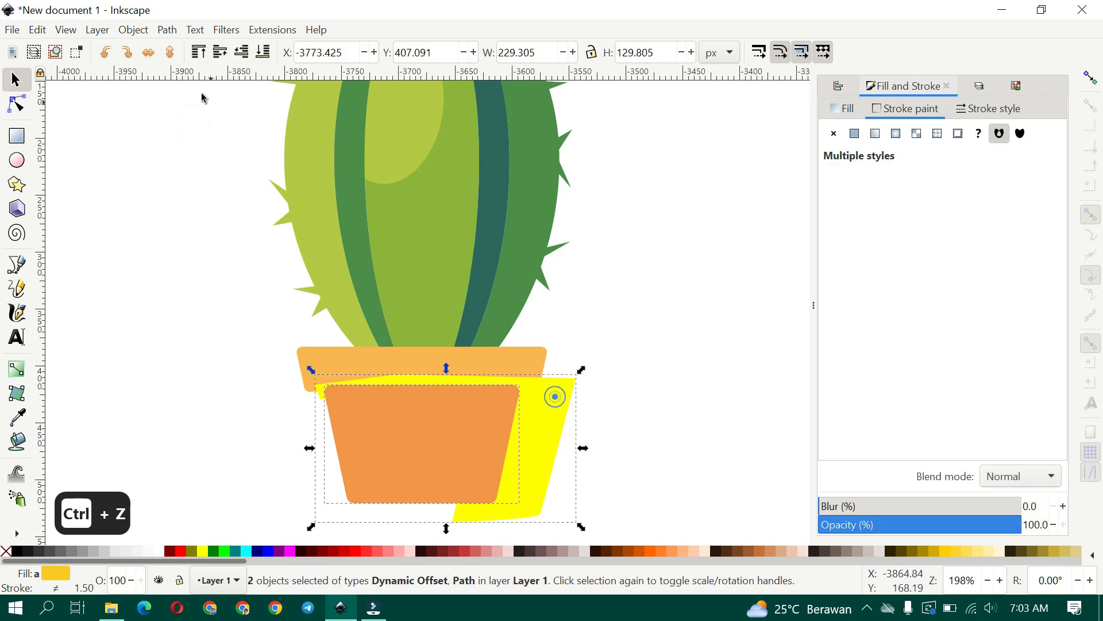
pyautogui.click(167, 30)
pyautogui.click(188, 143)
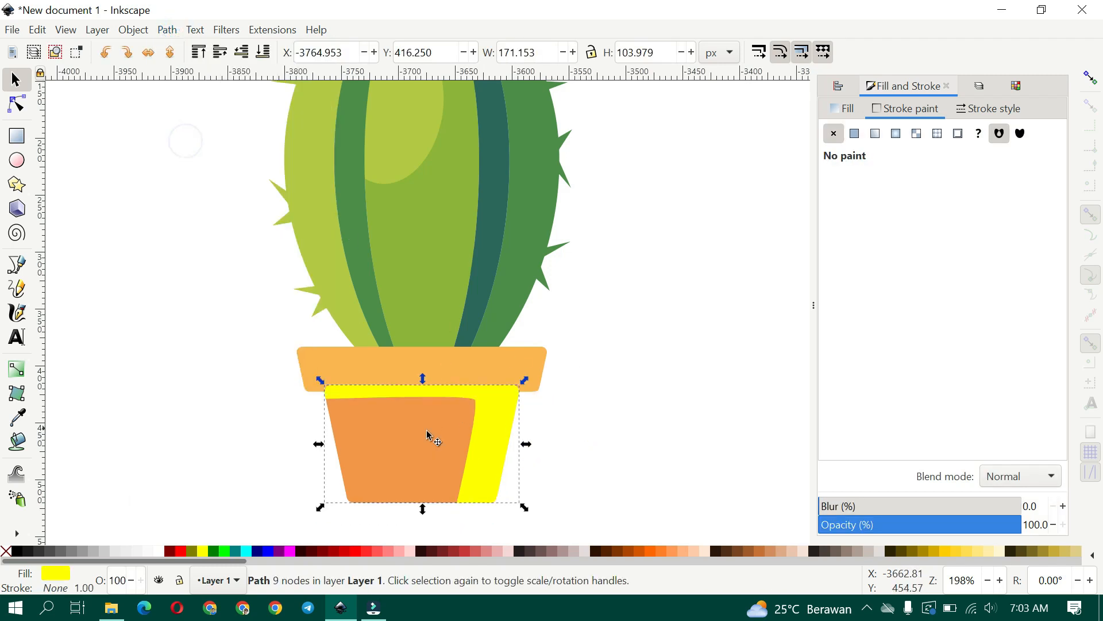
# Recolour the trimmed shading shape with the reddish-brown swatch from the orange palette.
pyautogui.scroll(-2, 407, 419)
pyautogui.moveTo(306, 276); pyautogui.dragTo(322, 311)
pyautogui.press('d')
pyautogui.click(221, 175)
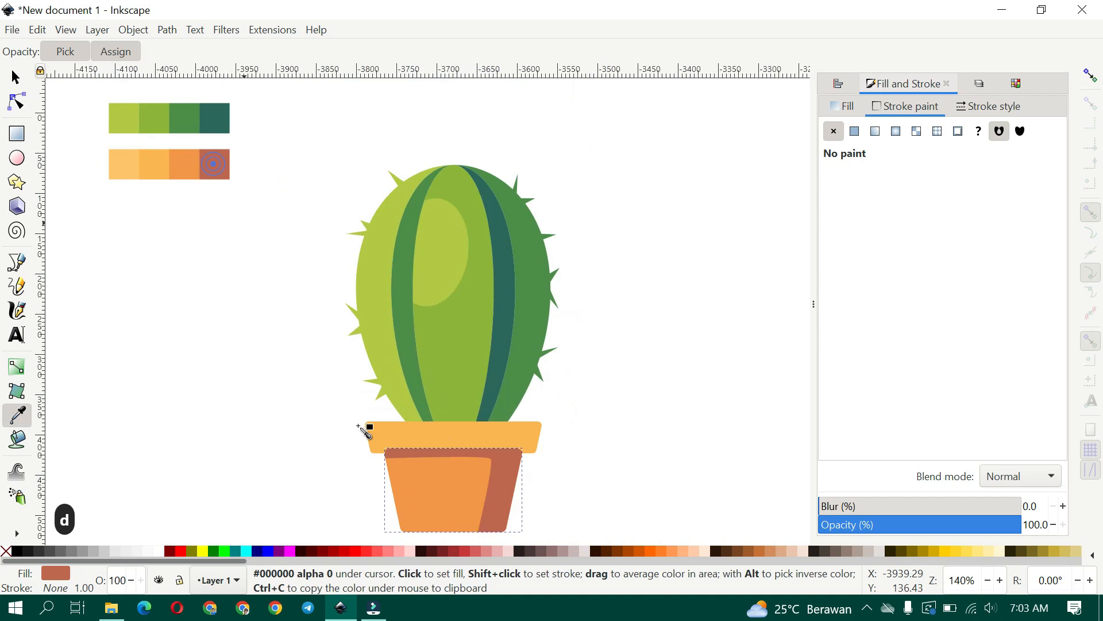
pyautogui.moveTo(359, 422); pyautogui.dragTo(357, 372)
pyautogui.press('d')
# Bring the pot rim in front of the reddish-brown shading.
pyautogui.click(286, 389)
pyautogui.click(426, 385)
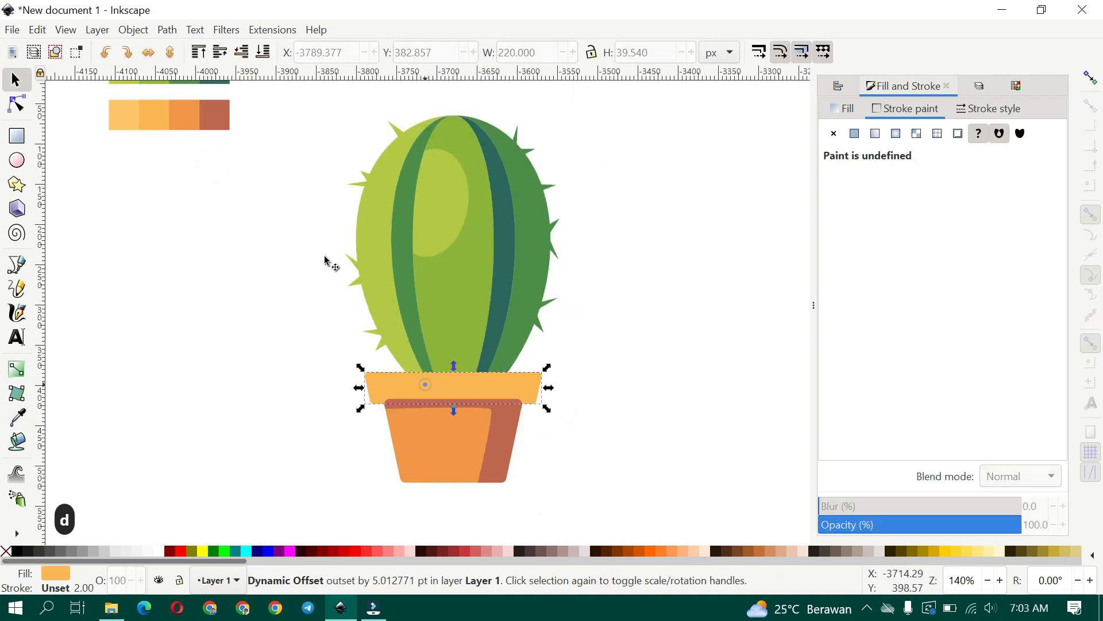
pyautogui.click(250, 315)
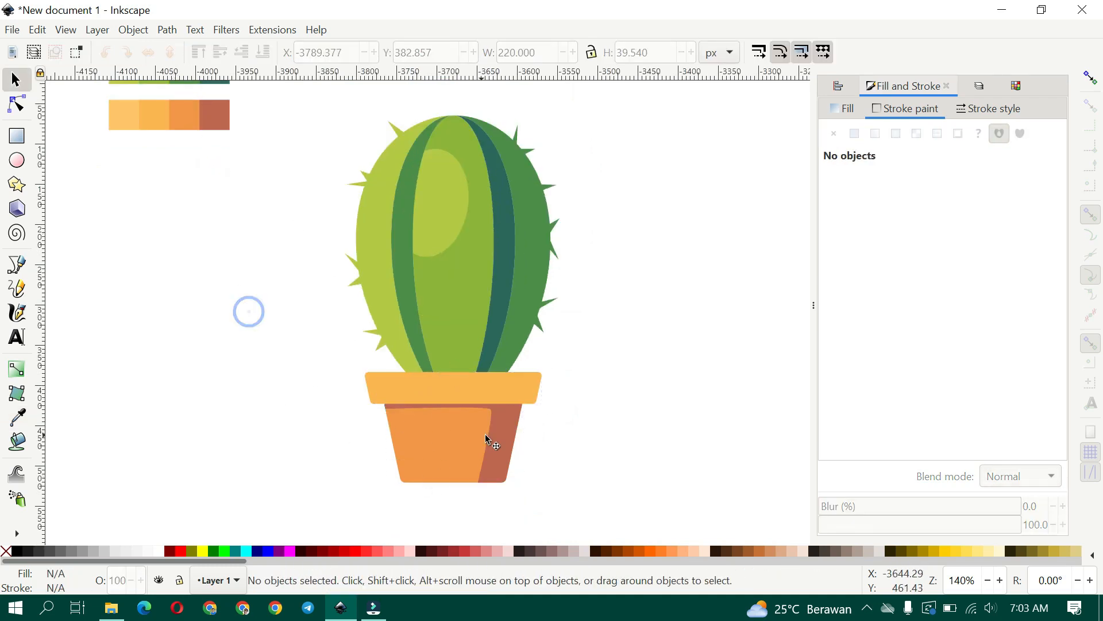
# Lower the inner top edge nodes of the reddish-brown shading to thicken the shadow band under the rim.
pyautogui.click(491, 435)
pyautogui.click(17, 105)
pyautogui.scroll(2, 432, 407)
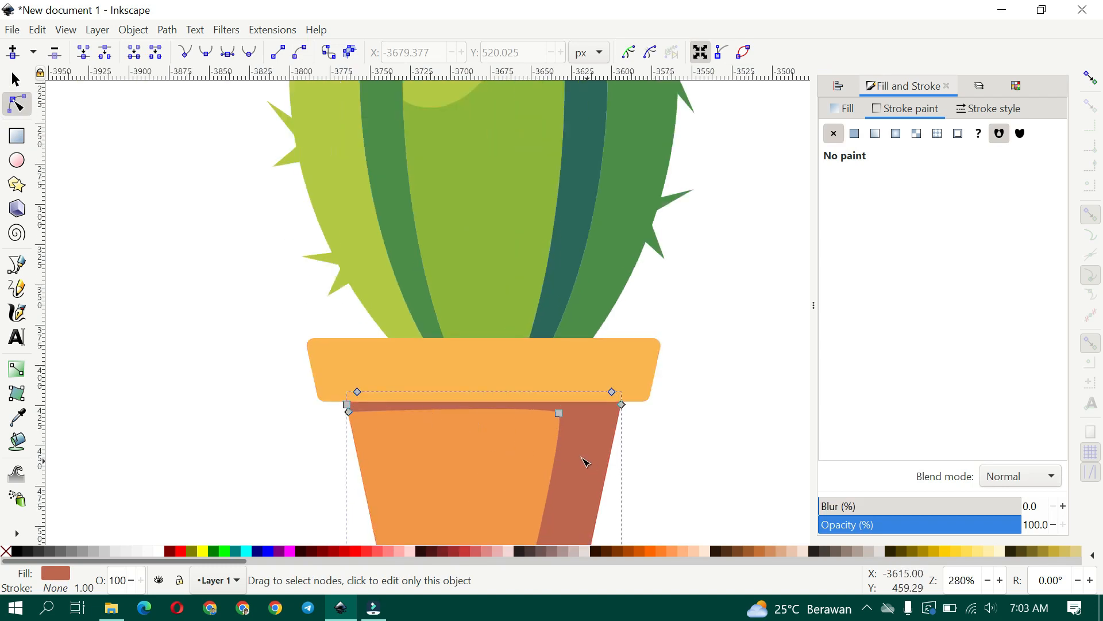
pyautogui.moveTo(321, 412); pyautogui.dragTo(345, 412)
pyautogui.moveTo(562, 421); pyautogui.dragTo(561, 437)
pyautogui.scroll(-4, 545, 373)
pyautogui.click(17, 80)
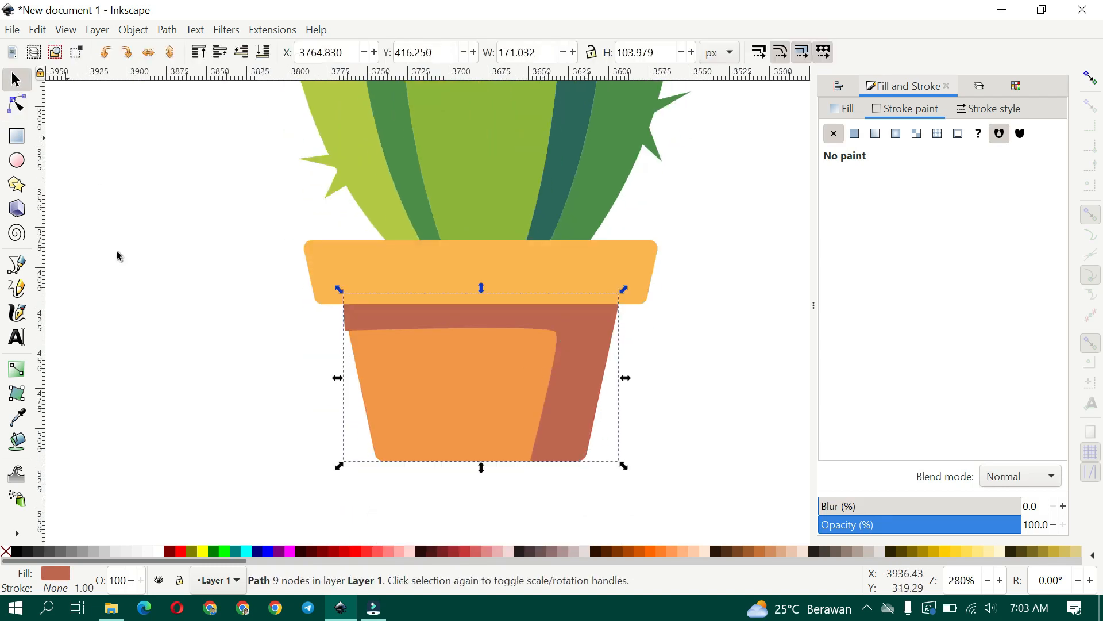
pyautogui.click(150, 338)
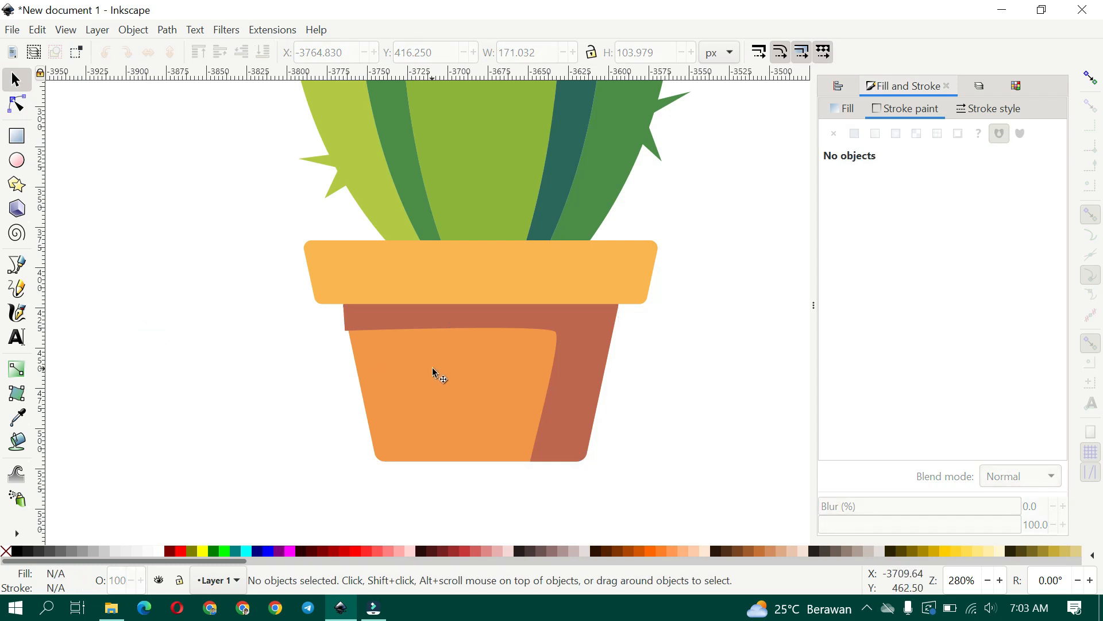
# Turn on snapping and move the shadow band's lower left node onto the pot body's slanted edge.
pyautogui.click(376, 322)
pyautogui.click(17, 104)
pyautogui.scroll(1, 379, 346)
pyautogui.moveTo(283, 291); pyautogui.dragTo(330, 324)
pyautogui.press('%')
pyautogui.click(190, 336)
pyautogui.click(197, 418)
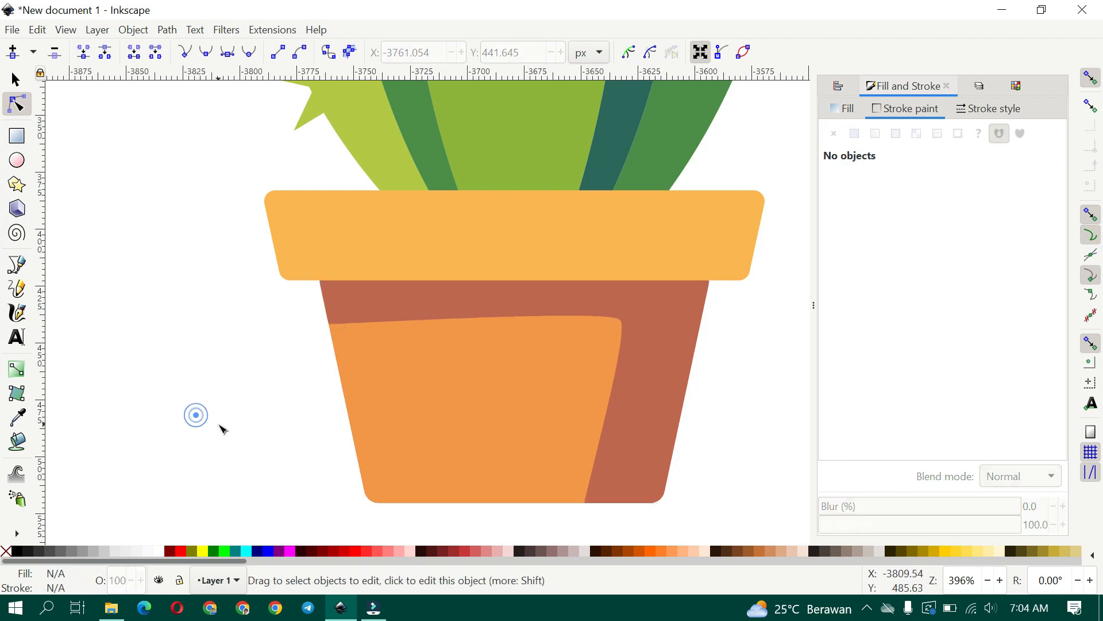
# Draw a closed trapezoid with the Pen tool across the full height of the rim, left of its centre, for a highlight.
pyautogui.scroll(-2, 219, 425)
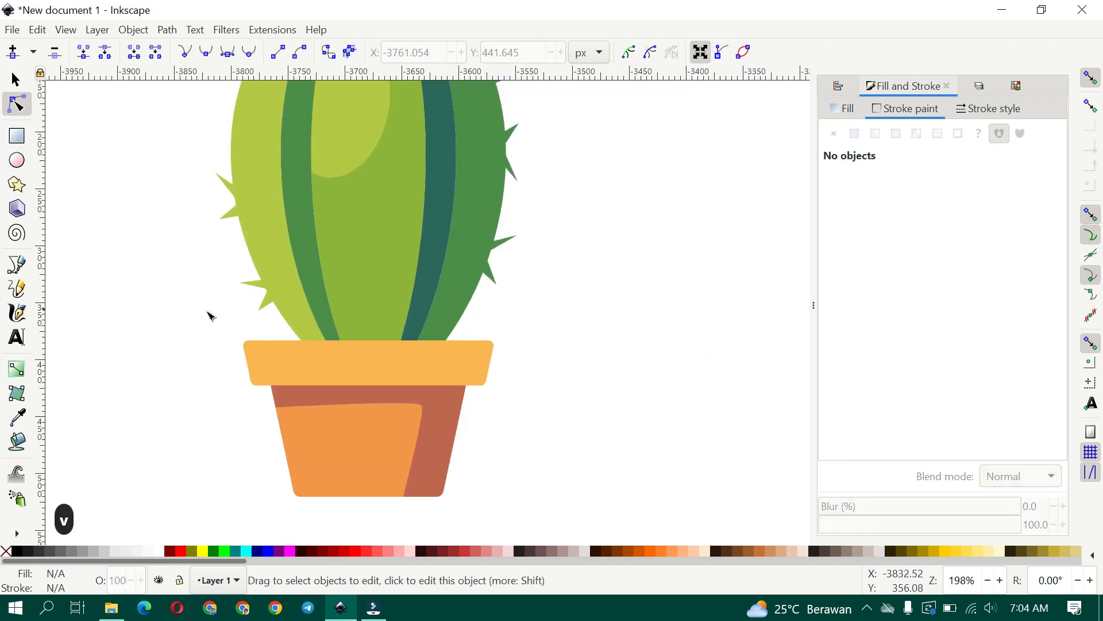
pyautogui.scroll(2, 207, 312)
pyautogui.press('b')
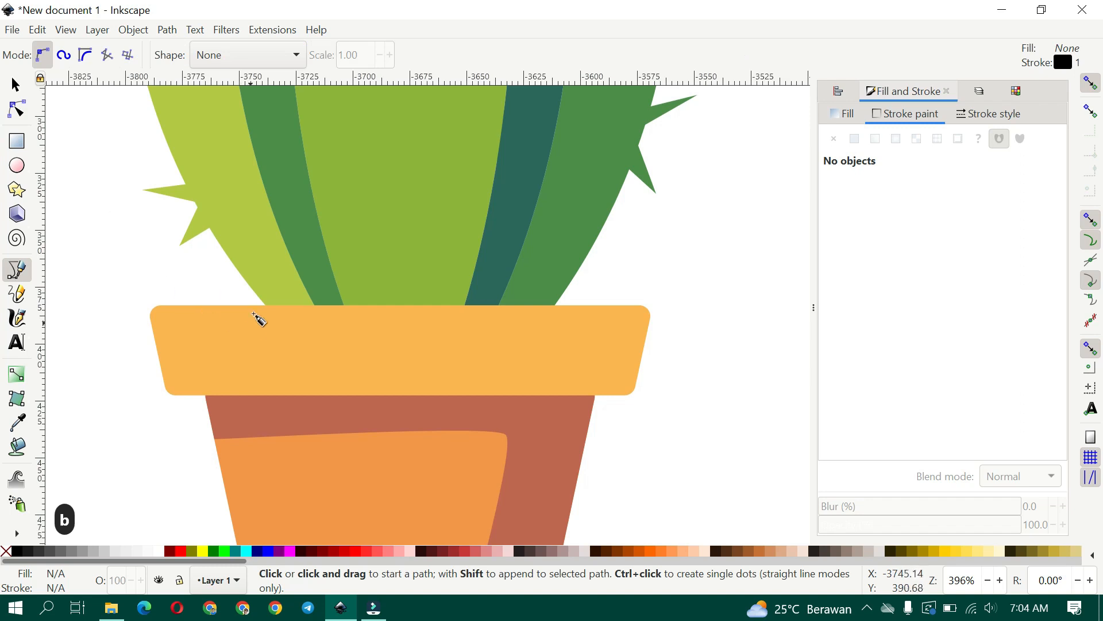
pyautogui.click(233, 305)
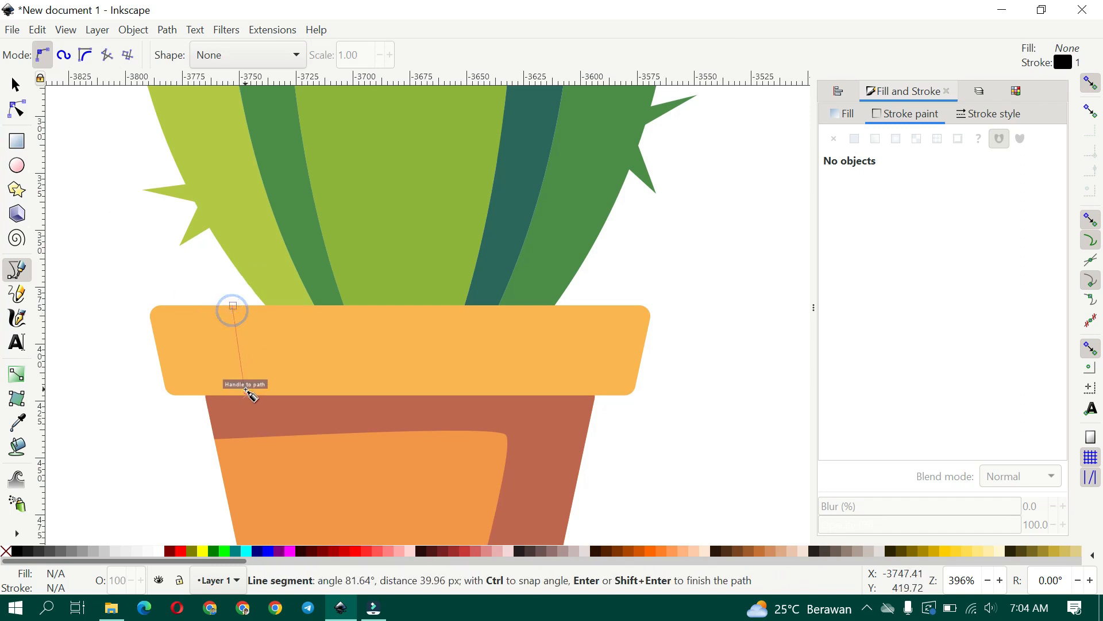
pyautogui.click(402, 391)
pyautogui.click(424, 306)
pyautogui.click(233, 305)
# Fill the rim highlight with the lightest orange swatch from the palette and remove its stroke.
pyautogui.scroll(-2, 319, 347)
pyautogui.moveTo(233, 220); pyautogui.dragTo(356, 380)
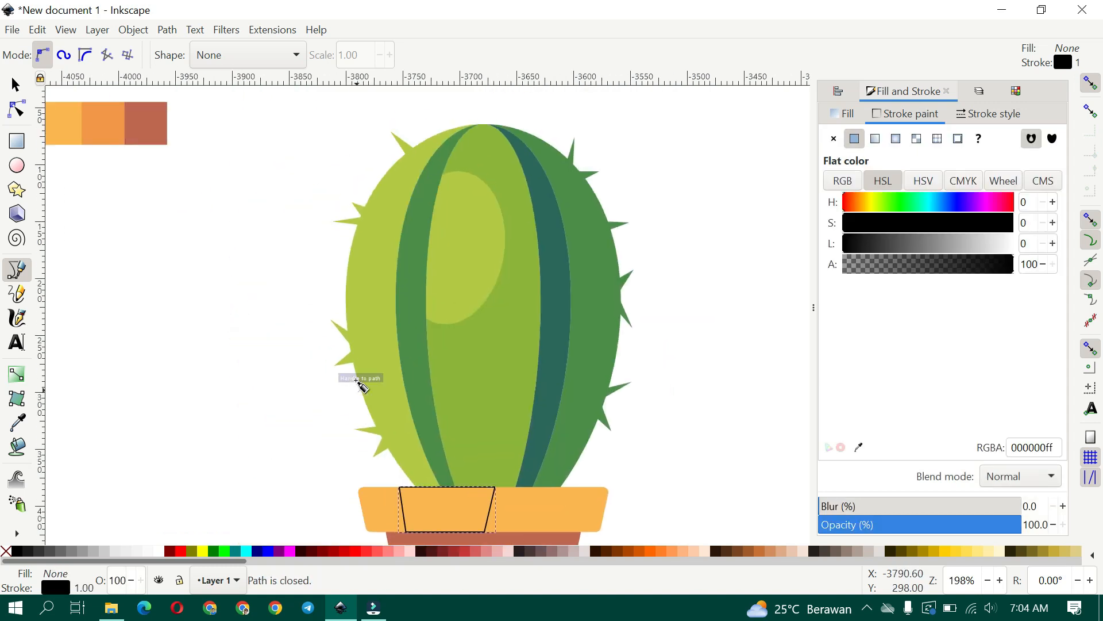
pyautogui.scroll(-1, 342, 336)
pyautogui.press('d')
pyautogui.click(112, 177)
pyautogui.press('d')
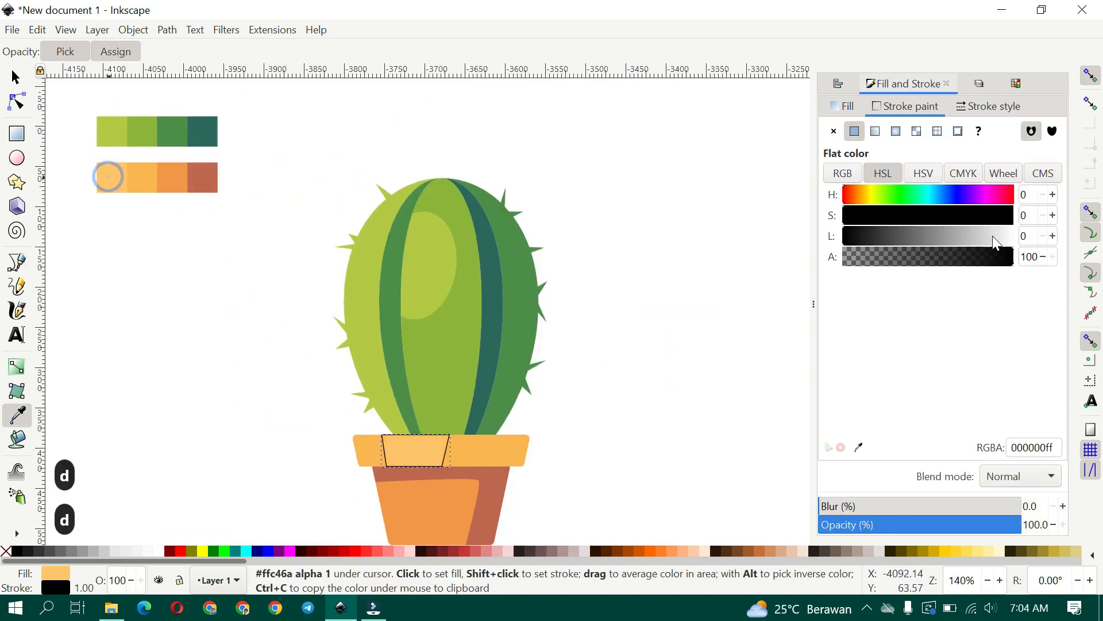
pyautogui.click(833, 133)
pyautogui.scroll(-4, 512, 367)
pyautogui.scroll(1, 483, 371)
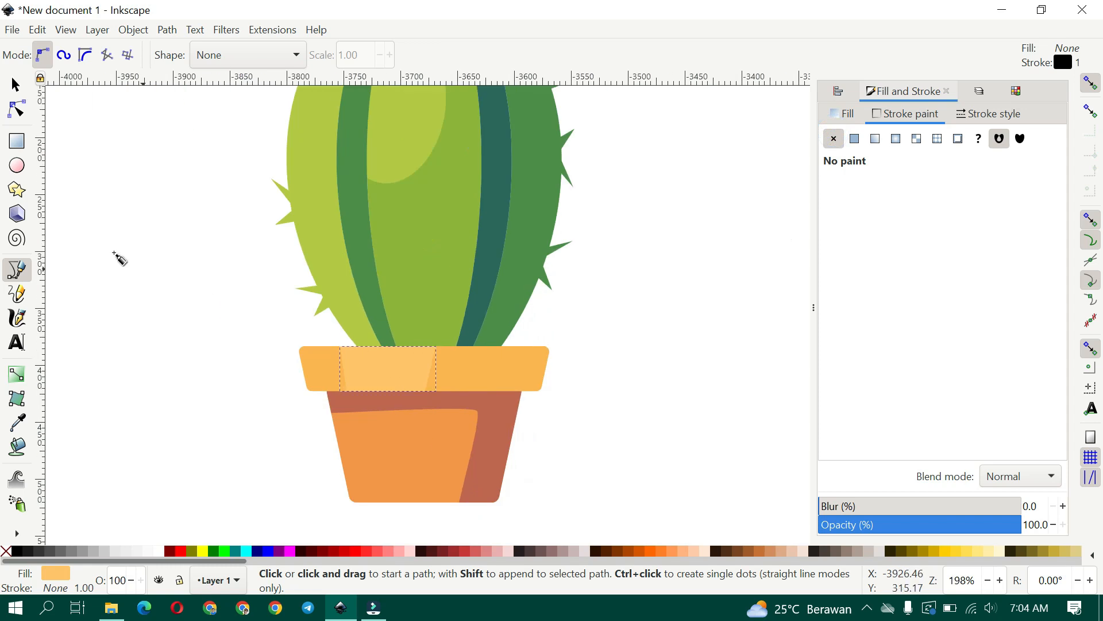
# Widen the rim highlight by moving its two right nodes further right along the rim.
pyautogui.click(23, 111)
pyautogui.scroll(2, 463, 383)
pyautogui.moveTo(362, 283); pyautogui.dragTo(446, 469)
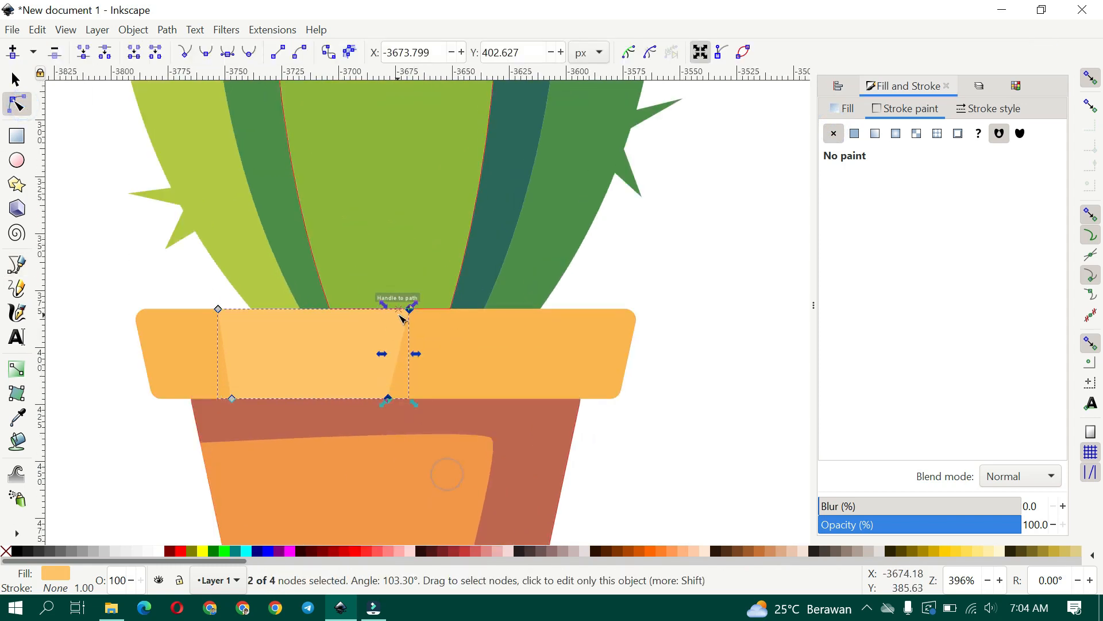
pyautogui.moveTo(413, 313); pyautogui.dragTo(454, 313)
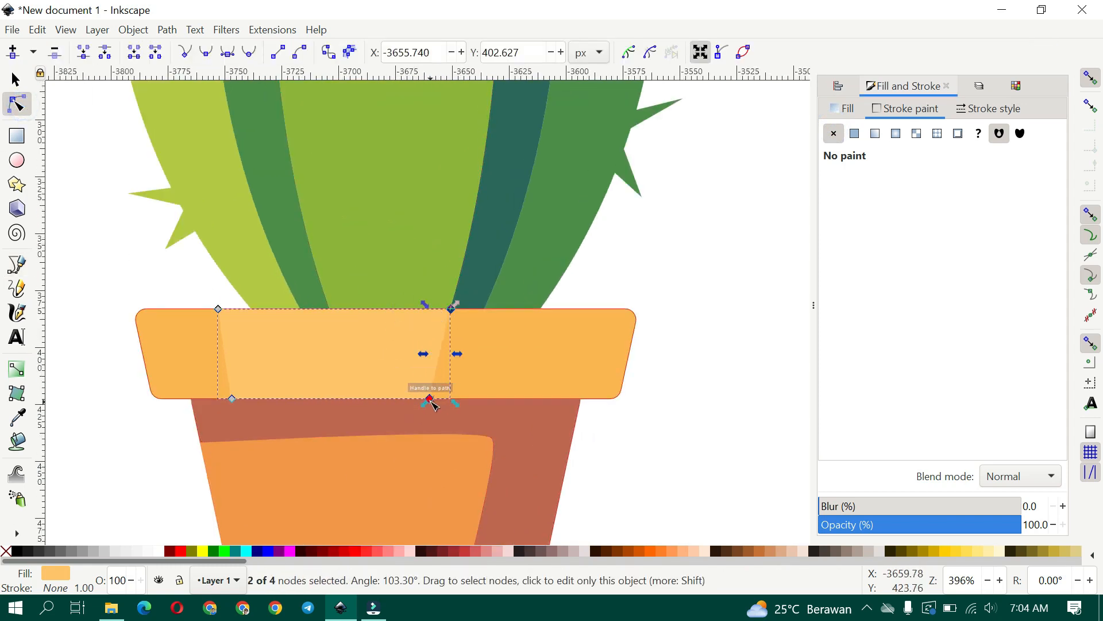
pyautogui.click(754, 449)
# Draw a closed trapezoid with the Pen tool on the pot body, hanging from the shadow band's lower edge and narrowing downward.
pyautogui.scroll(-3, 271, 305)
pyautogui.hscroll(-1, 271, 305)
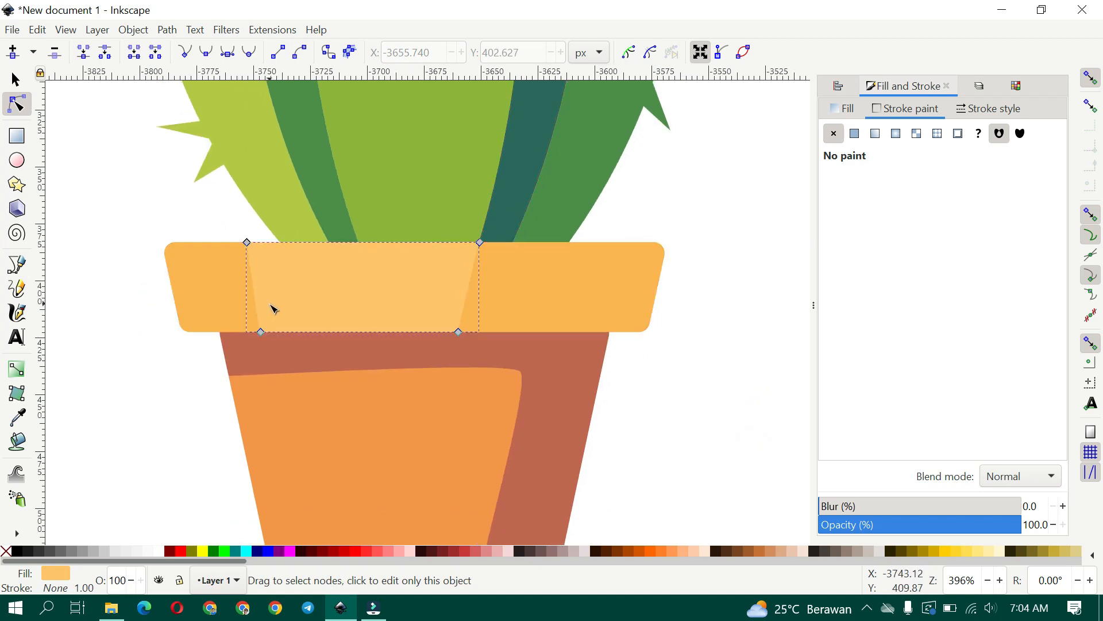
pyautogui.scroll(-3, 274, 310)
pyautogui.hscroll(-1, 274, 311)
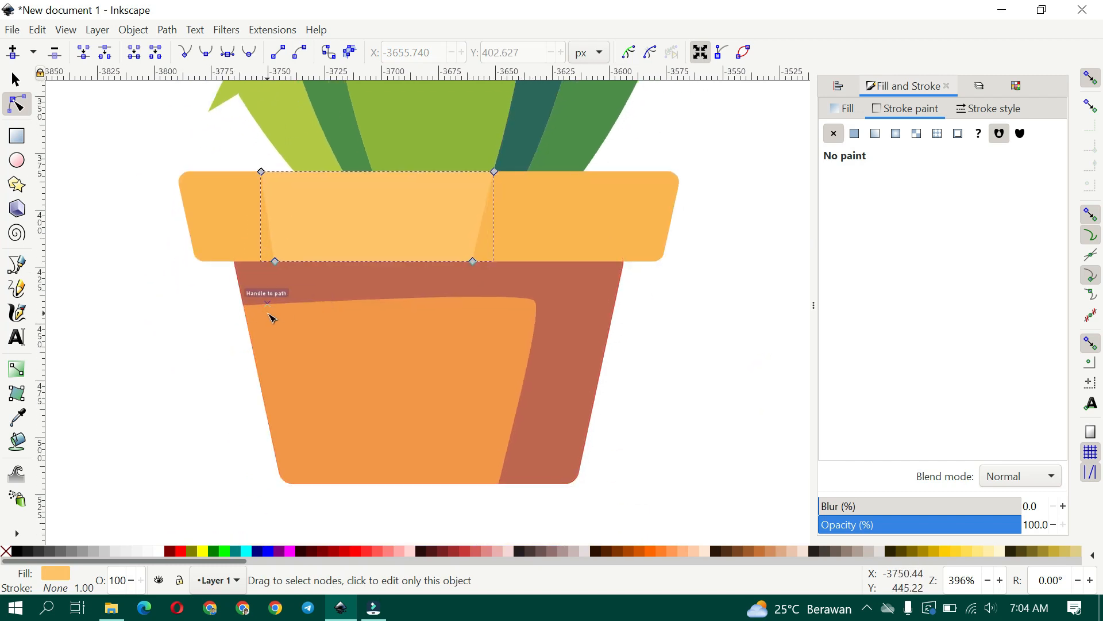
pyautogui.press('b')
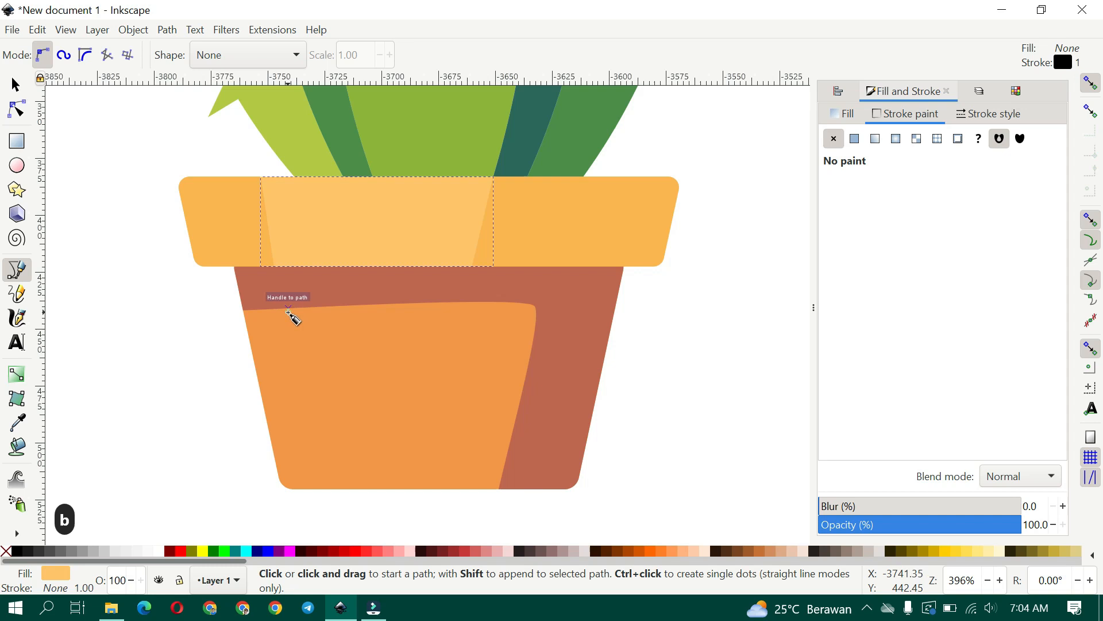
pyautogui.click(288, 313)
pyautogui.hotkey('ctrl', 'z')
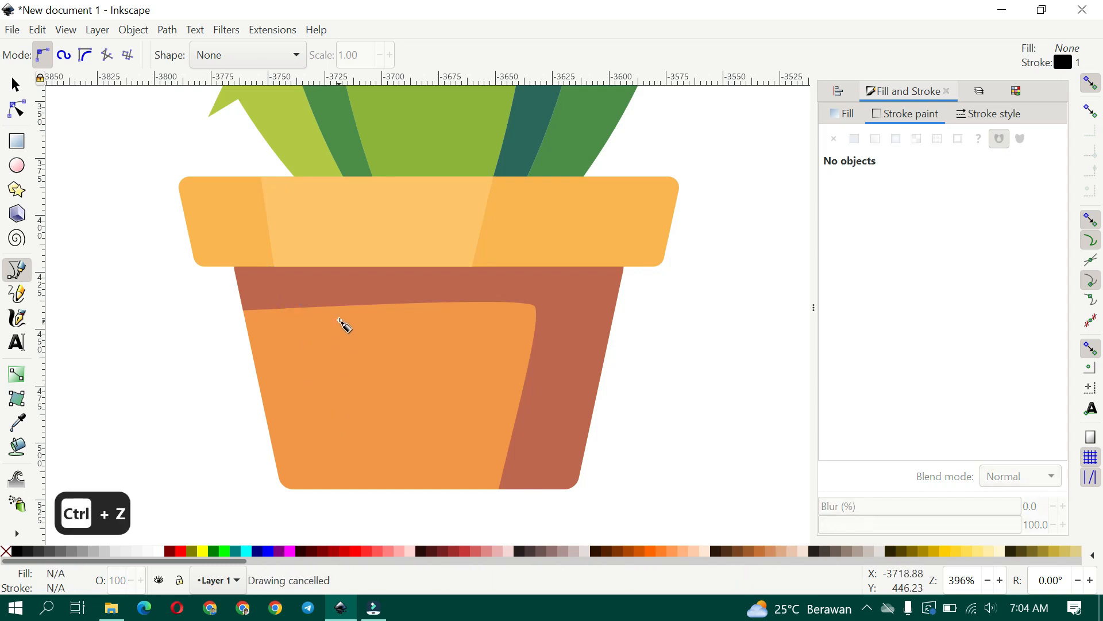
pyautogui.click(306, 310)
pyautogui.click(331, 398)
pyautogui.click(416, 398)
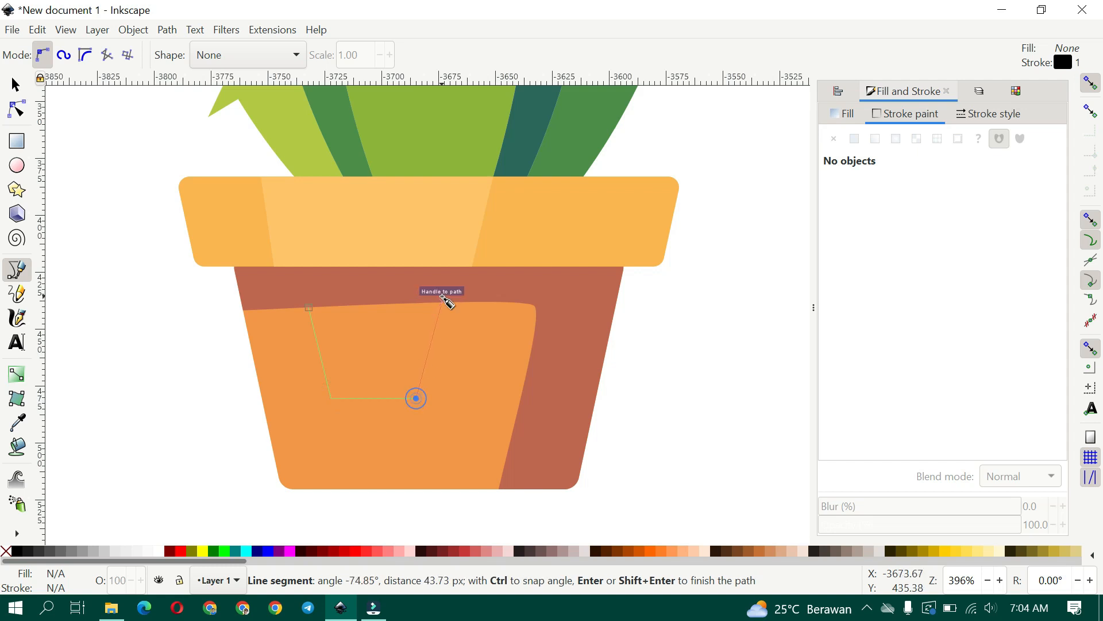
pyautogui.click(447, 302)
pyautogui.click(310, 308)
# Fill the pot-body trapezoid with the colour sampled from the rim highlight and remove its stroke.
pyautogui.press('d')
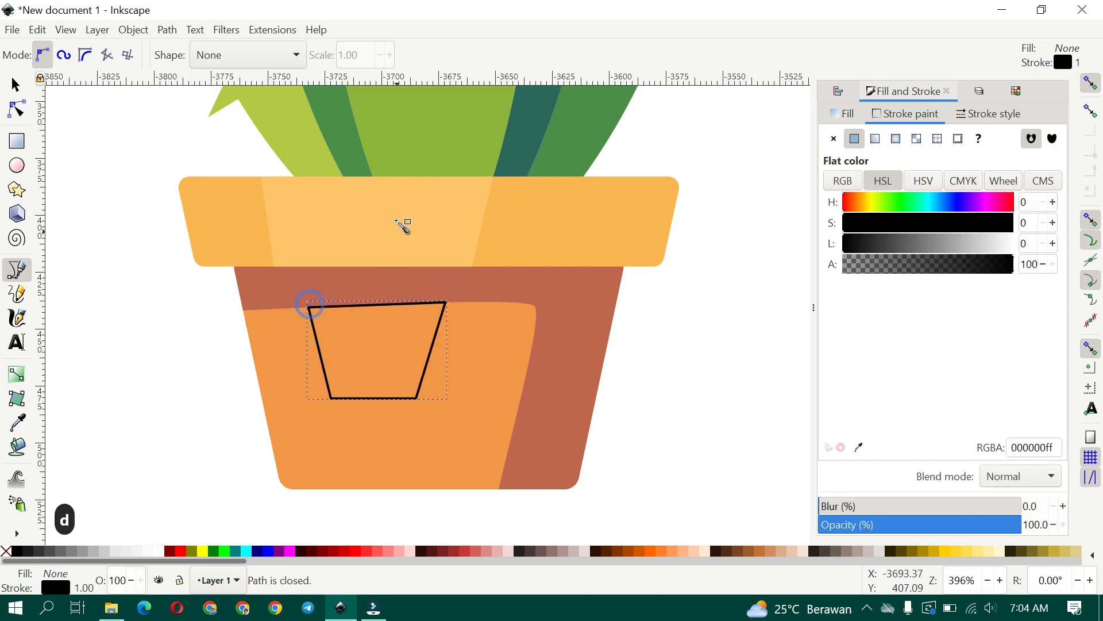
pyautogui.click(395, 219)
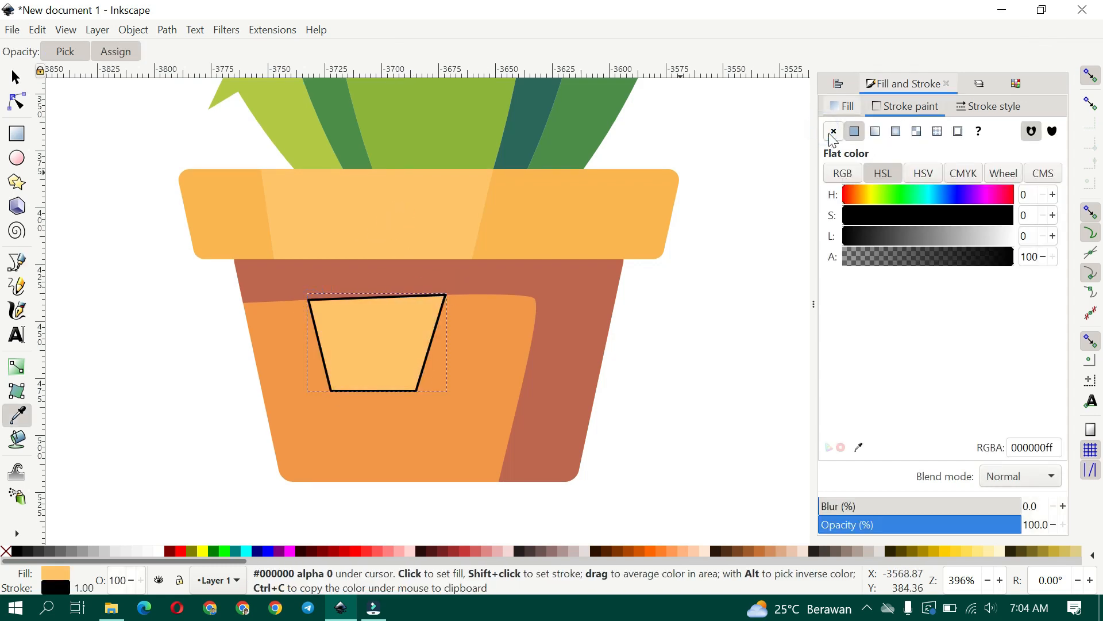
pyautogui.click(833, 132)
pyautogui.click(15, 77)
pyautogui.click(103, 305)
pyautogui.scroll(-3, 357, 365)
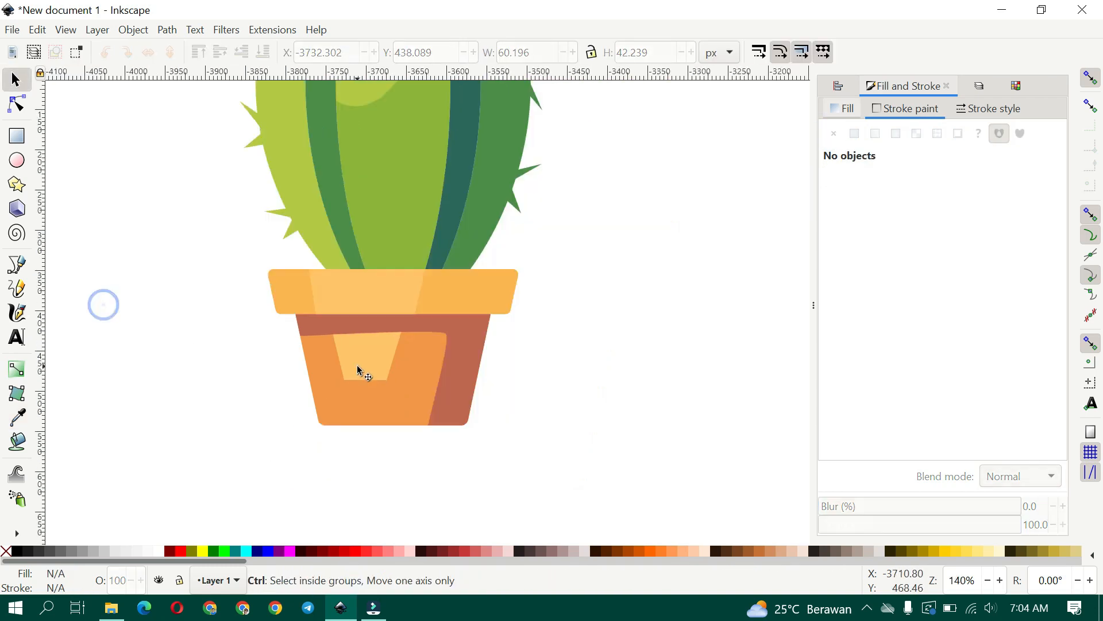
# Draw a flat ellipse about 225 px wide and 21 px high across the pot's base and fill it black.
pyautogui.scroll(-1, 357, 364)
pyautogui.click(17, 160)
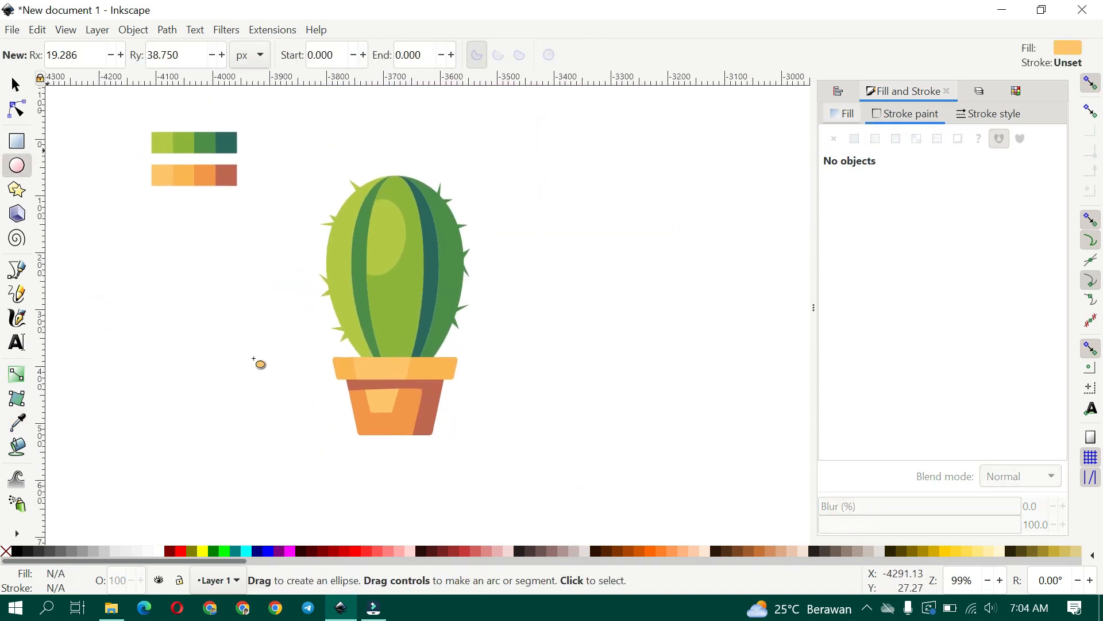
pyautogui.scroll(2, 371, 441)
pyautogui.moveTo(313, 412); pyautogui.dragTo(569, 435)
pyautogui.press('s')
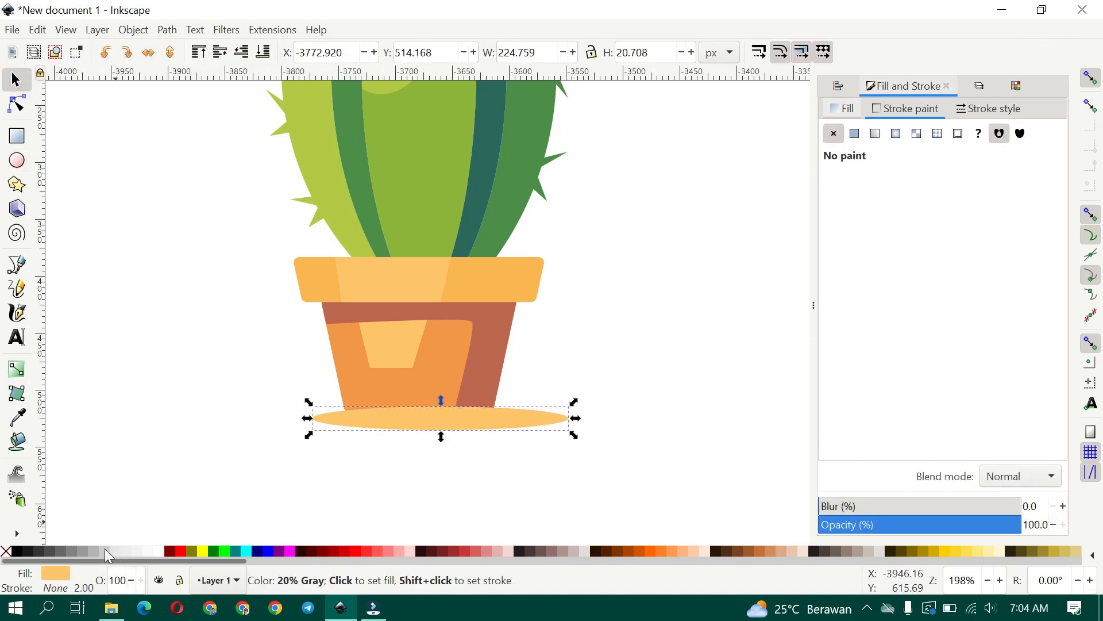
pyautogui.click(29, 554)
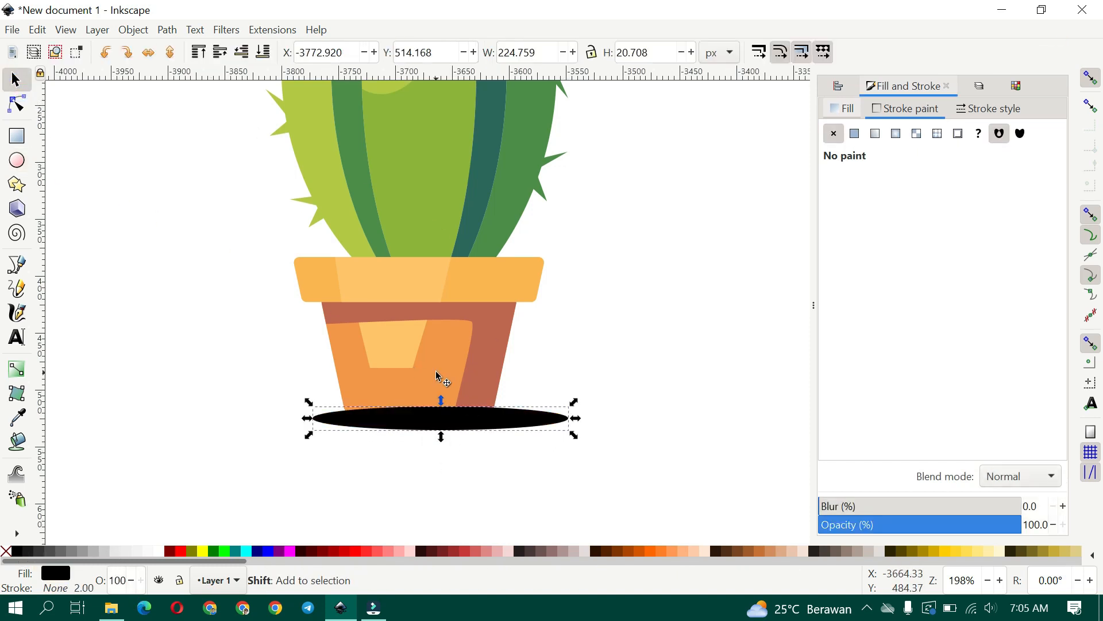
# Centre the black ellipse horizontally on the pot and send it behind all other objects.
pyautogui.keyDown('shift'); pyautogui.click(435, 371); pyautogui.keyUp('shift')
pyautogui.hotkey('ctrl', 'shift', 'a')
pyautogui.click(978, 148)
pyautogui.click(613, 327)
pyautogui.click(467, 423)
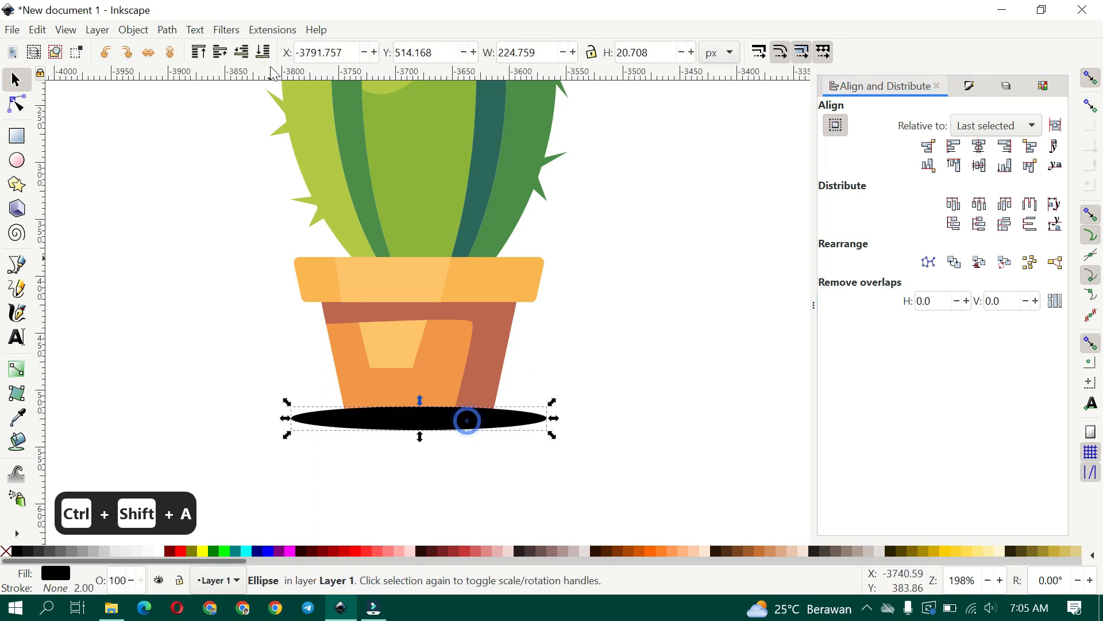
pyautogui.click(262, 52)
# Set the ground shadow ellipse's opacity to 20%.
pyautogui.hotkey('ctrl', 'shift', 'f')
pyautogui.click(1020, 526)
pyautogui.hotkey('ctrl', 'a')
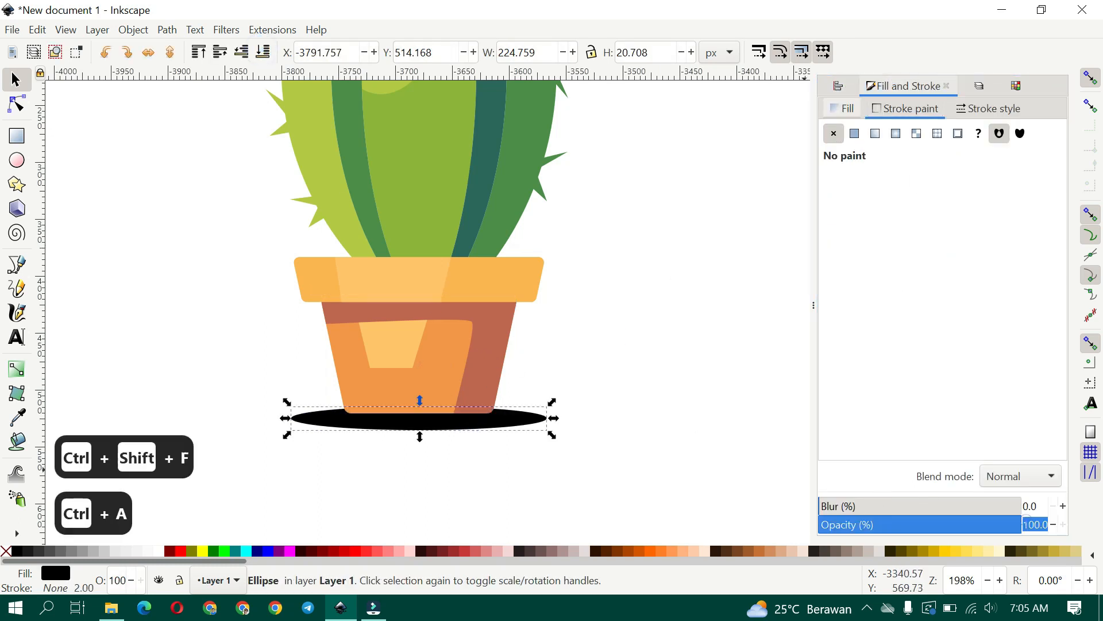
pyautogui.write('20')
pyautogui.press('Return')
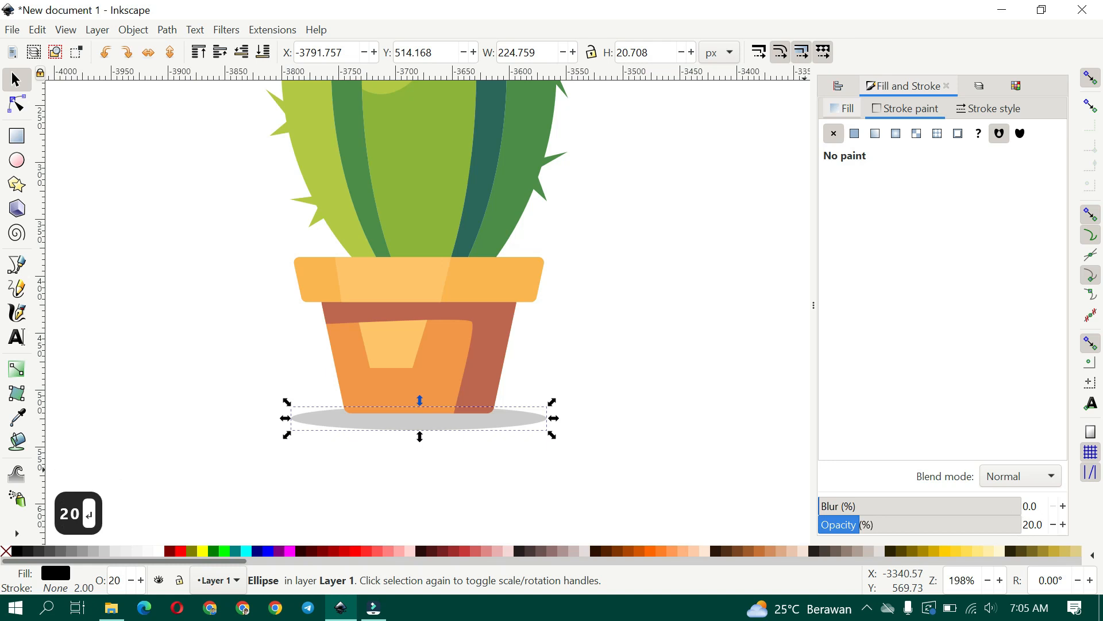
pyautogui.scroll(-2, 613, 454)
pyautogui.click(625, 443)
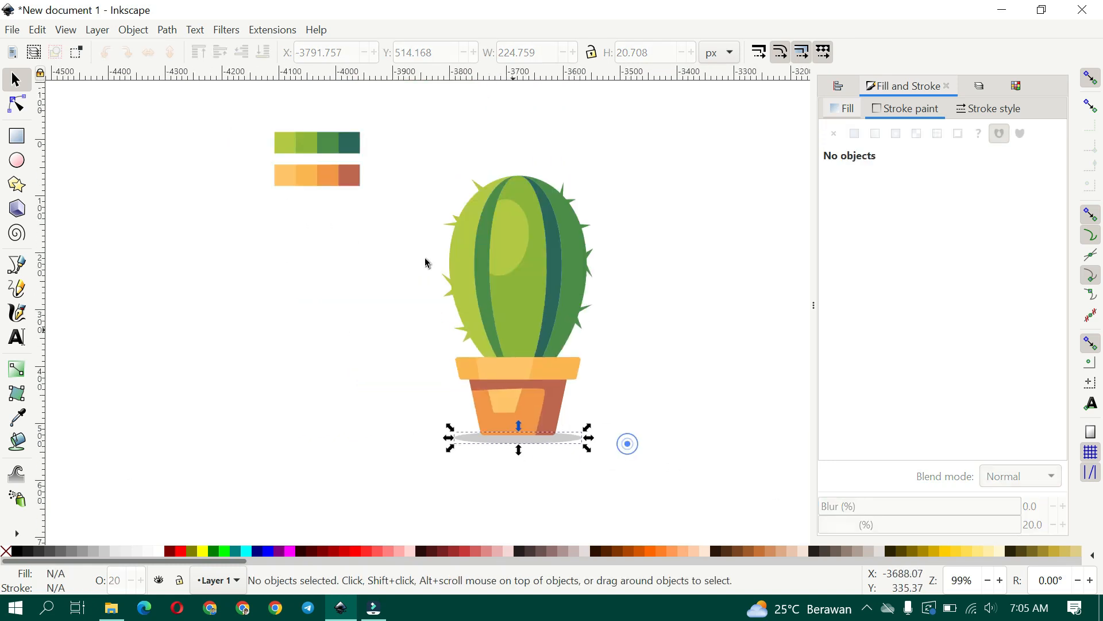
# Move the embedded reference image far to the left, away from the cactus artwork.
pyautogui.click(377, 216)
pyautogui.scroll(1, 327, 290)
pyautogui.moveTo(347, 243); pyautogui.dragTo(11, 244)
pyautogui.moveTo(354, 336); pyautogui.dragTo(185, 283)
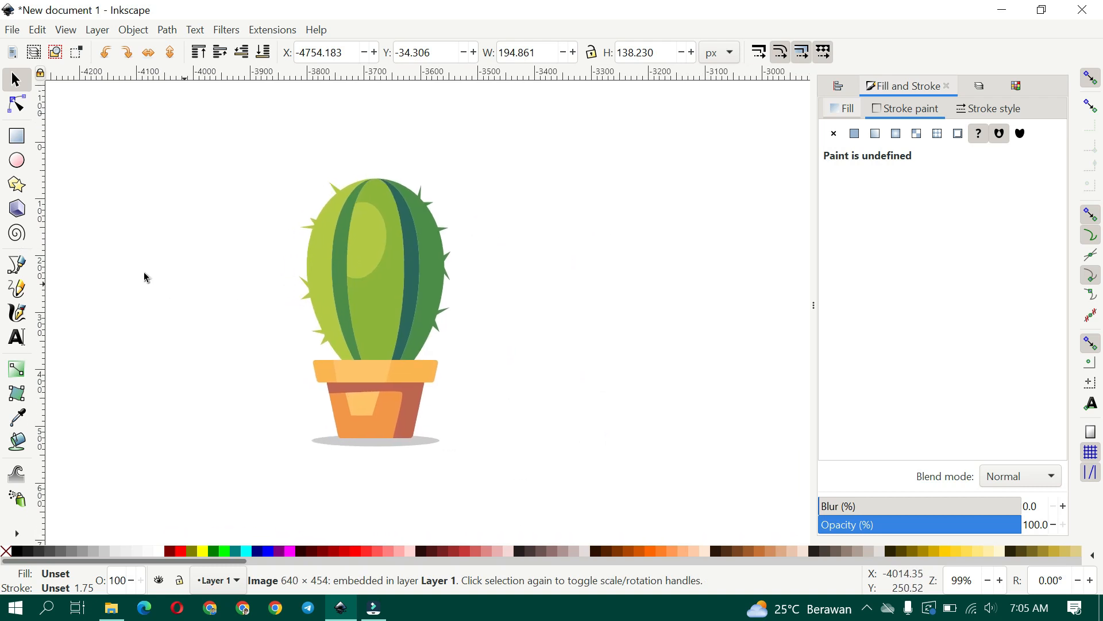
# Draw a square about 729 px wide around the cactus and send it behind all other objects.
pyautogui.click(23, 144)
pyautogui.moveTo(137, 113); pyautogui.dragTo(552, 528)
pyautogui.press('s')
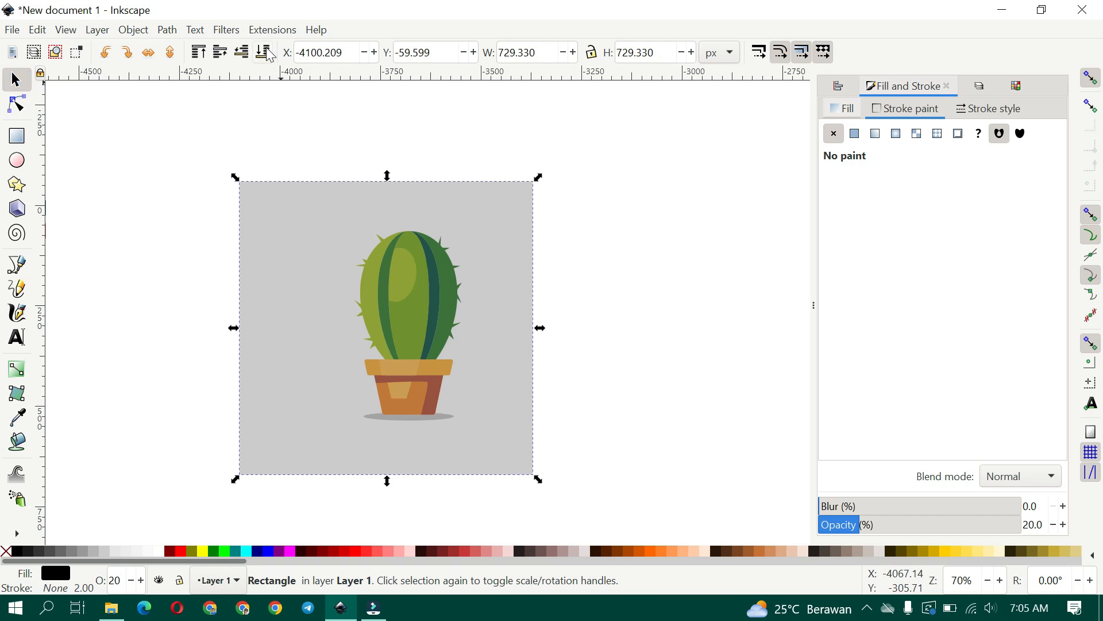
pyautogui.click(265, 51)
# Make the background square cyan at 100% opacity and shift it right to centre it around the cactus.
pyautogui.click(246, 551)
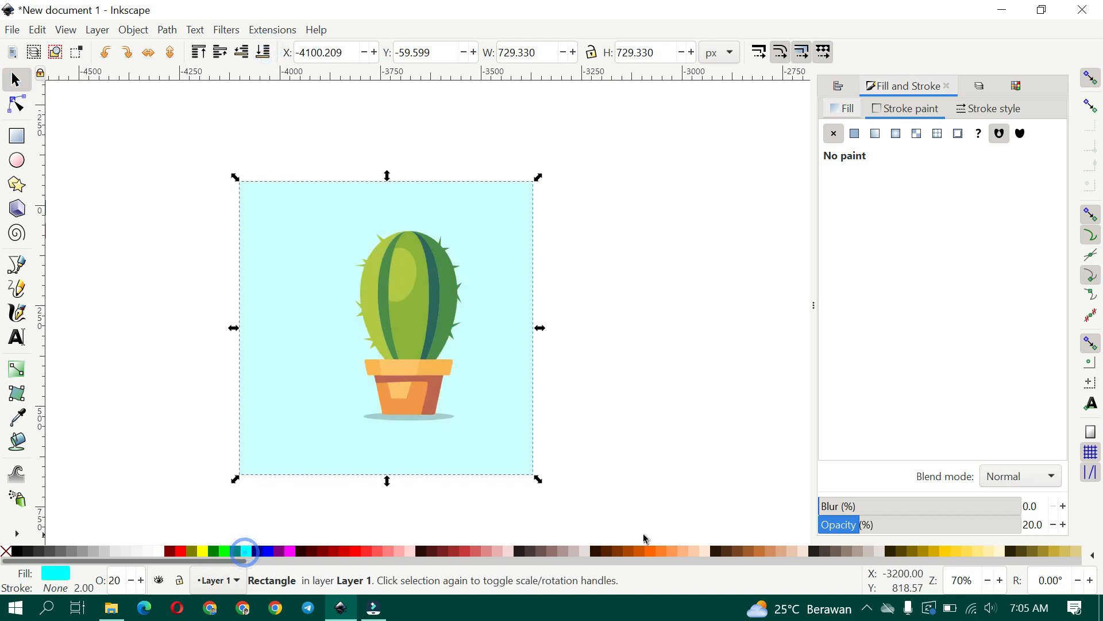
pyautogui.moveTo(884, 525); pyautogui.dragTo(1034, 524)
pyautogui.moveTo(497, 356); pyautogui.dragTo(524, 354)
# Try light blue and pale green swatches on the background square, settling on green 50.
pyautogui.hotkey('ctrl', 'shift', 'w')
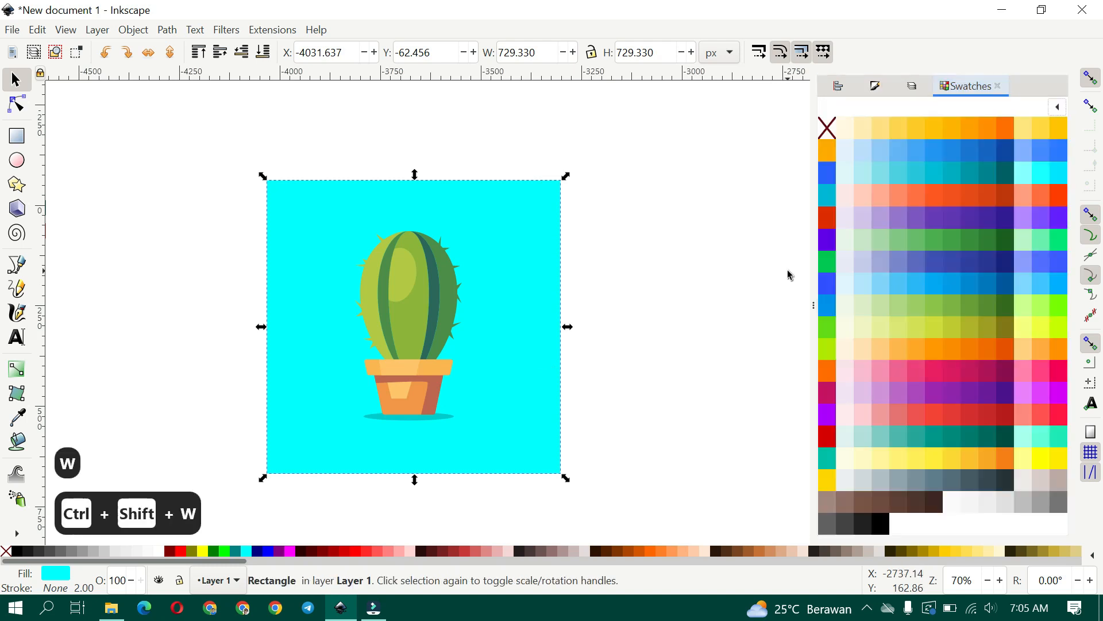
pyautogui.click(883, 284)
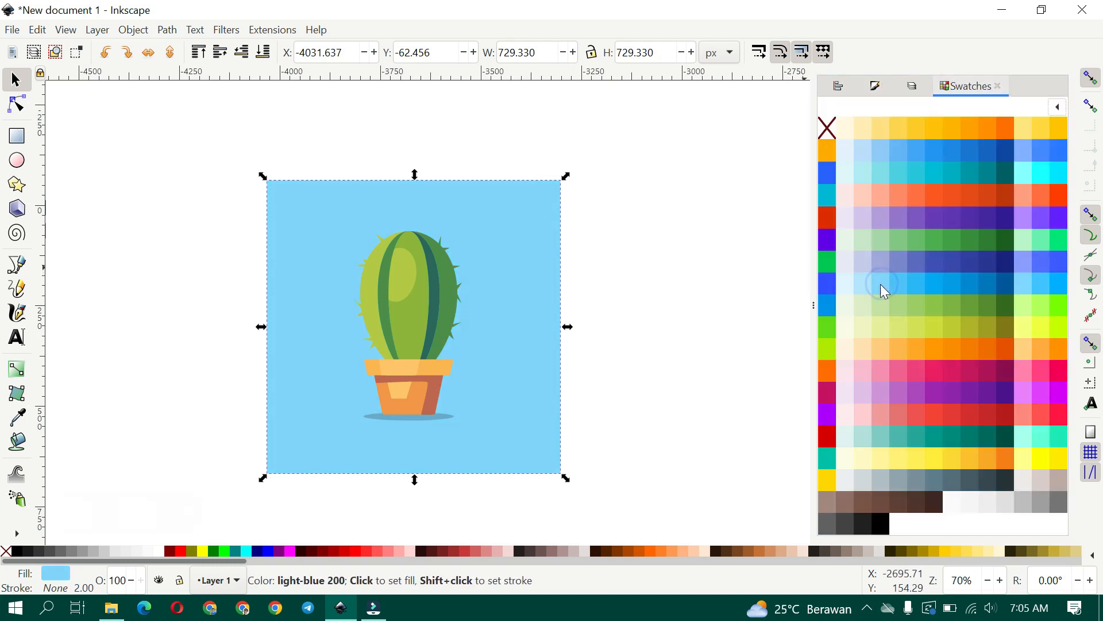
pyautogui.click(860, 240)
pyautogui.click(847, 236)
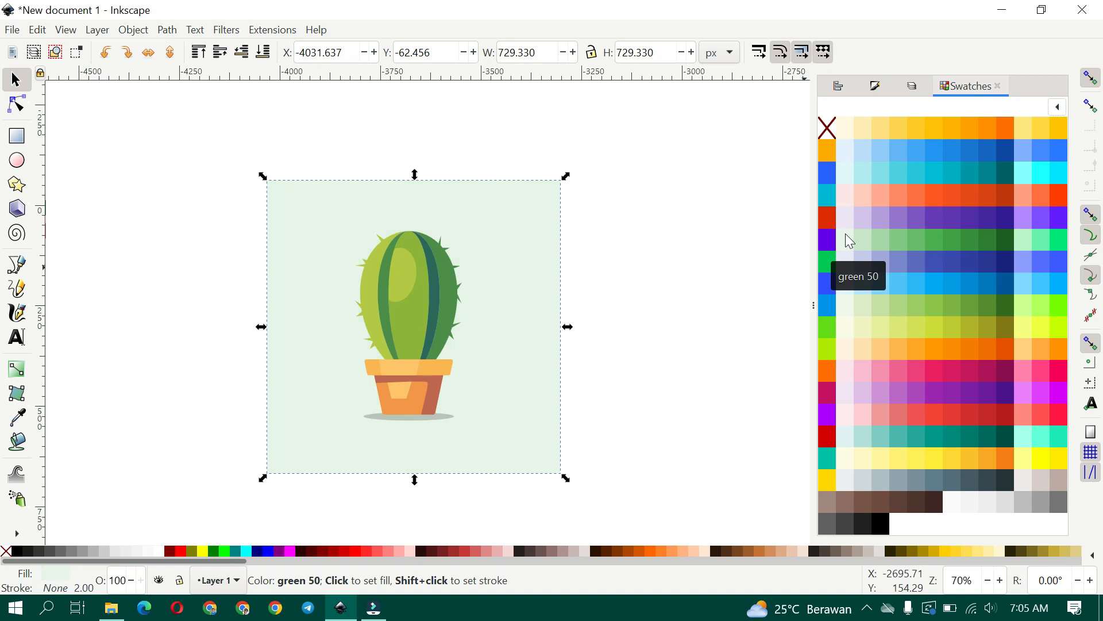
pyautogui.click(858, 435)
pyautogui.click(850, 436)
pyautogui.click(845, 238)
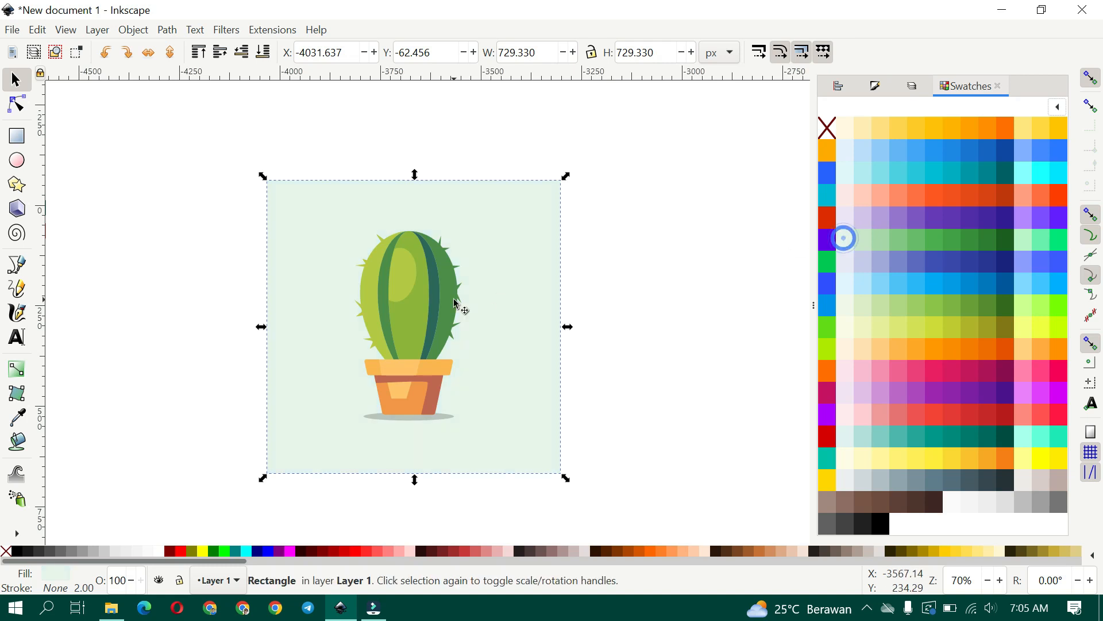
# Group all the cactus, pot and shadow pieces, leaving out the background square.
pyautogui.moveTo(319, 130); pyautogui.dragTo(340, 253)
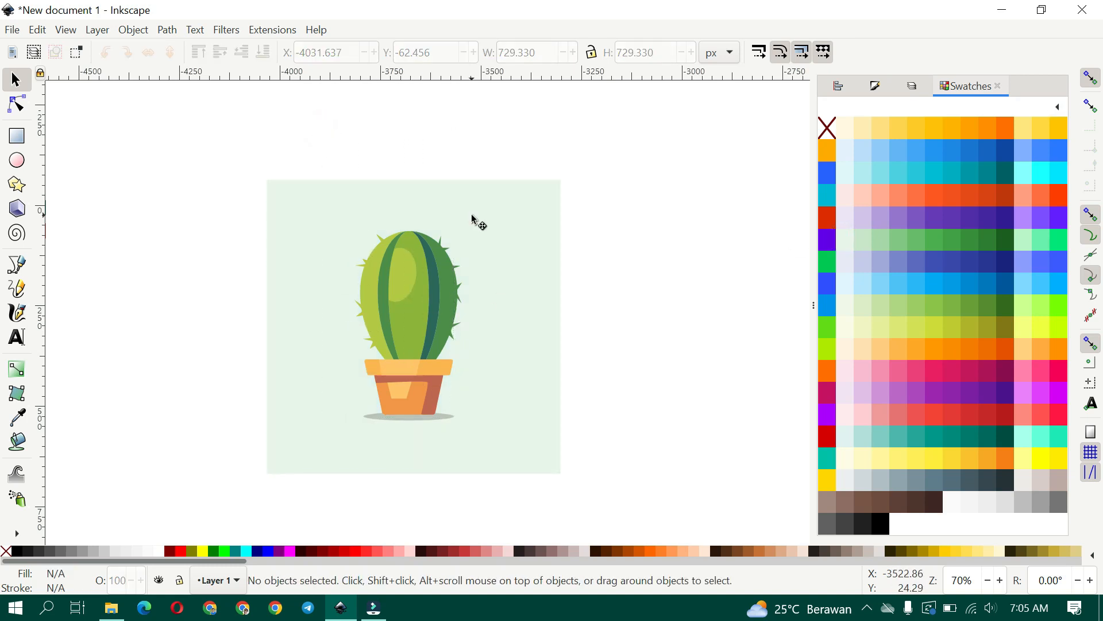
pyautogui.click(472, 215)
pyautogui.scroll(-1, 472, 215)
pyautogui.moveTo(352, 111); pyautogui.dragTo(492, 426)
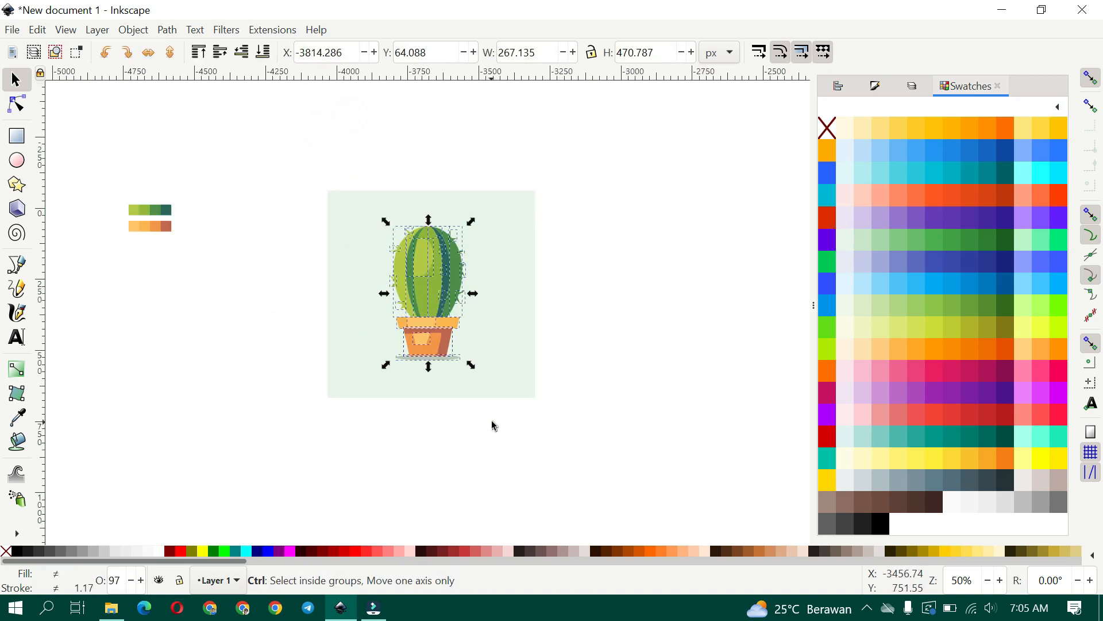
pyautogui.hotkey('ctrl', 'g')
# Ungroup the cactus artwork so its pieces can be selected individually.
pyautogui.scroll(2, 434, 357)
pyautogui.click(451, 358)
pyautogui.hotkey('ctrl', 'shift', 'g')
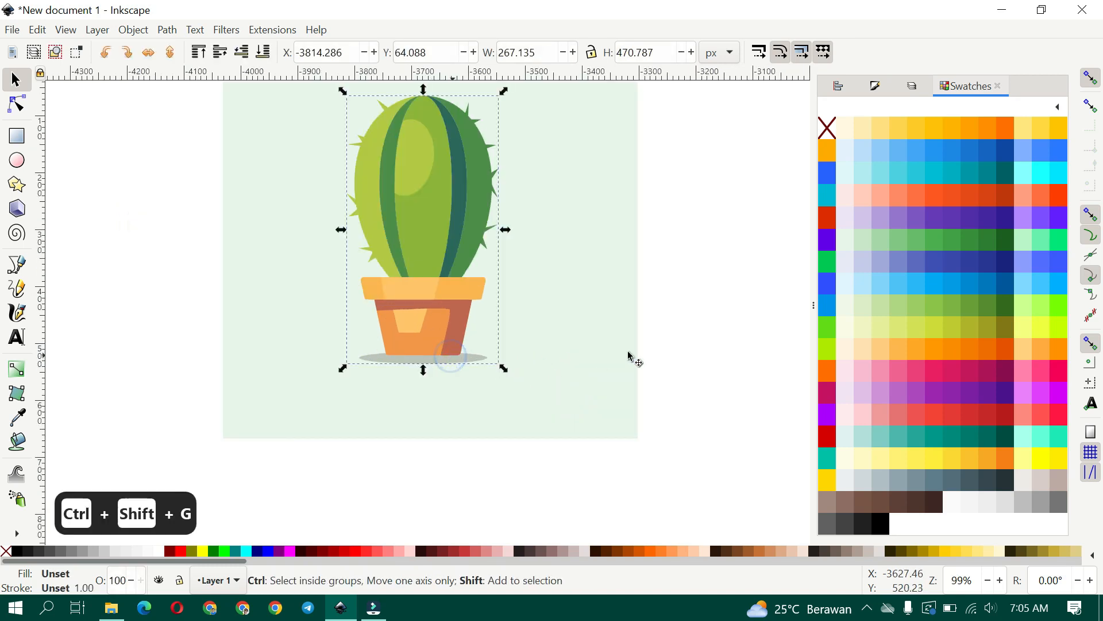
pyautogui.click(688, 355)
# Reduce the ground shadow ellipse's opacity to 12%.
pyautogui.click(466, 360)
pyautogui.hotkey('ctrl', 'shift', 'f')
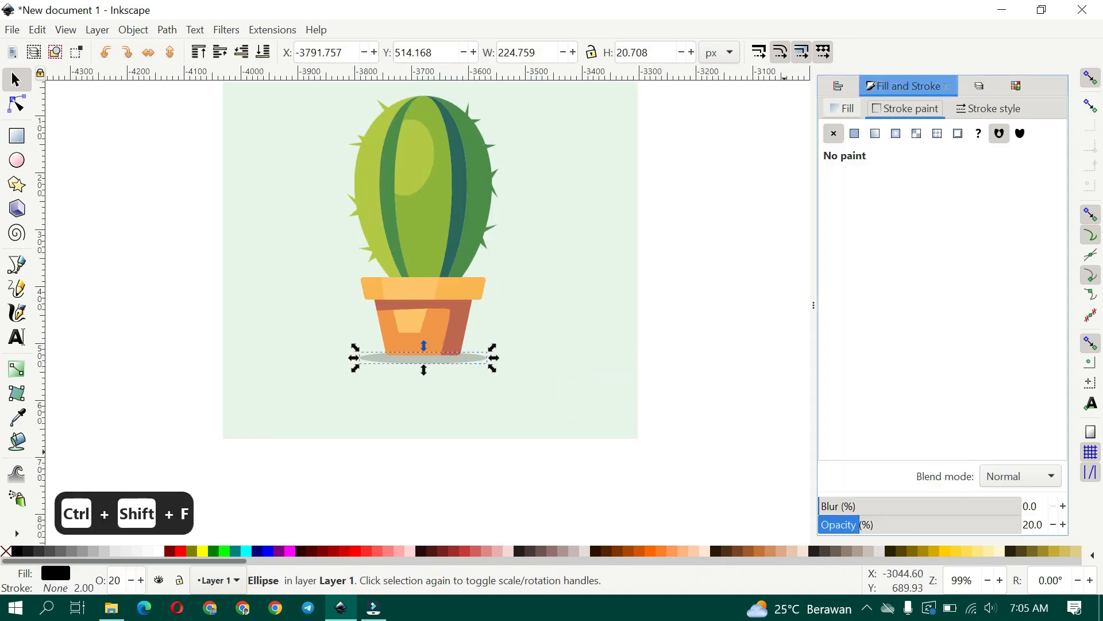
pyautogui.click(1039, 522)
pyautogui.hotkey('ctrl', 'a')
pyautogui.write('12')
pyautogui.press('Return')
pyautogui.click(761, 409)
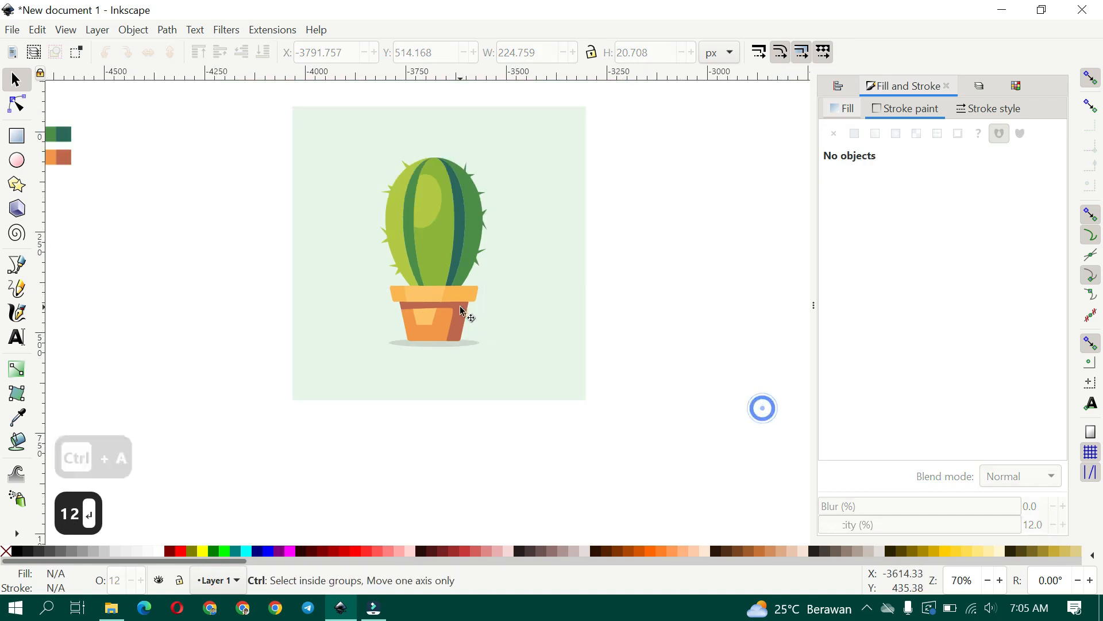
# Enlarge the background square proportionally about its centre to about 1309 px wide.
pyautogui.scroll(-1, 460, 311)
pyautogui.click(509, 338)
pyautogui.scroll(3, 518, 345)
pyautogui.hscroll(-2, 517, 344)
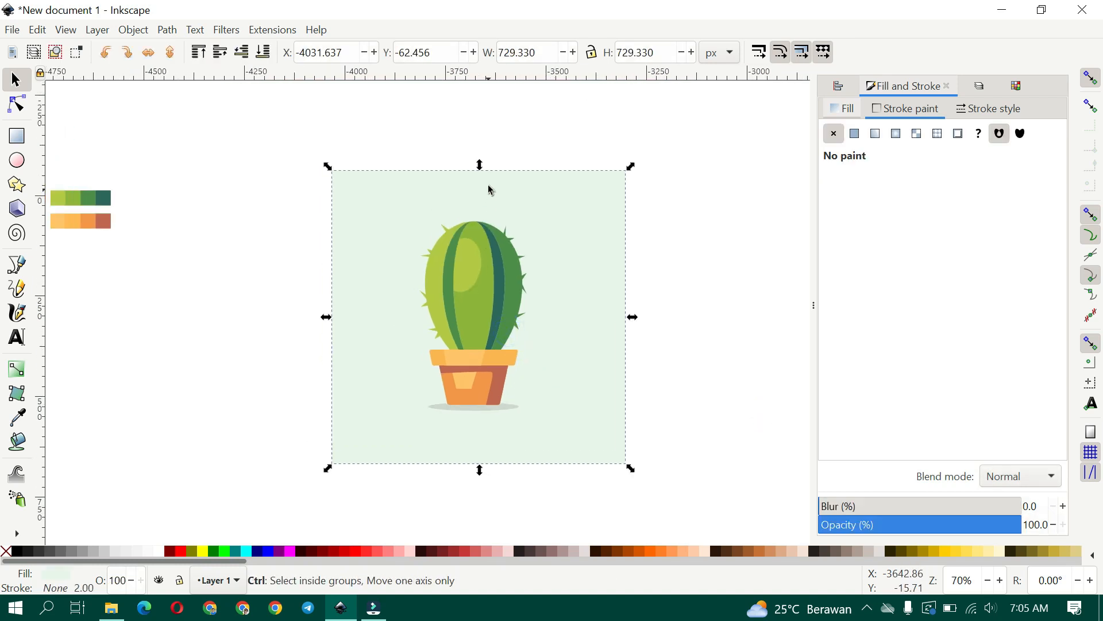
pyautogui.moveTo(478, 165); pyautogui.dragTo(460, 53)
pyautogui.moveTo(554, 299); pyautogui.dragTo(493, 278)
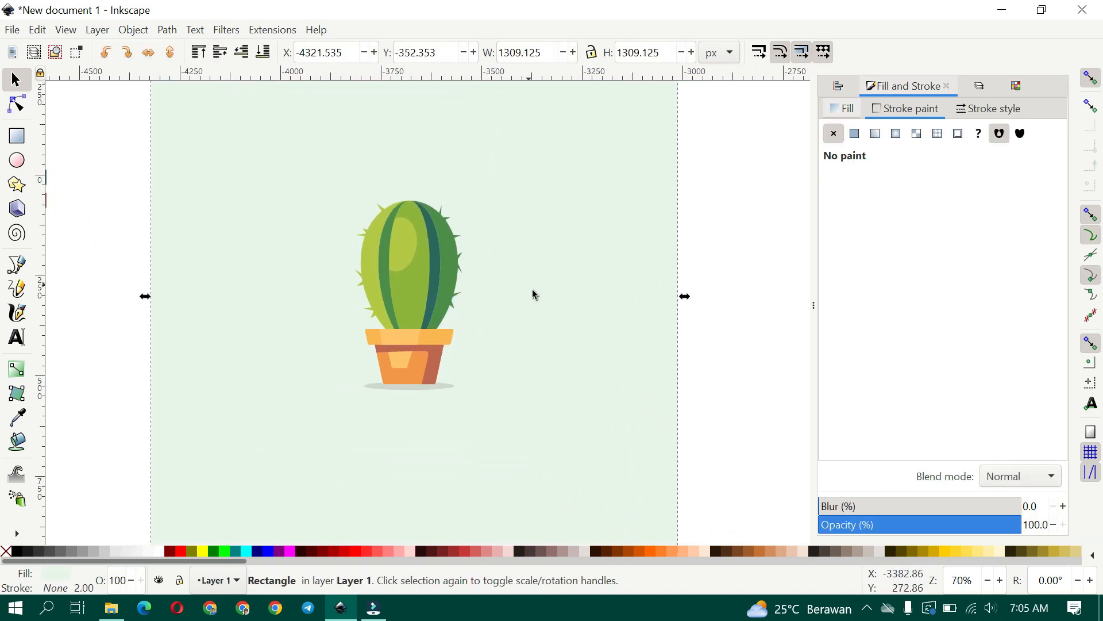
pyautogui.scroll(1, 434, 341)
pyautogui.scroll(1, 434, 345)
pyautogui.scroll(-2, 571, 410)
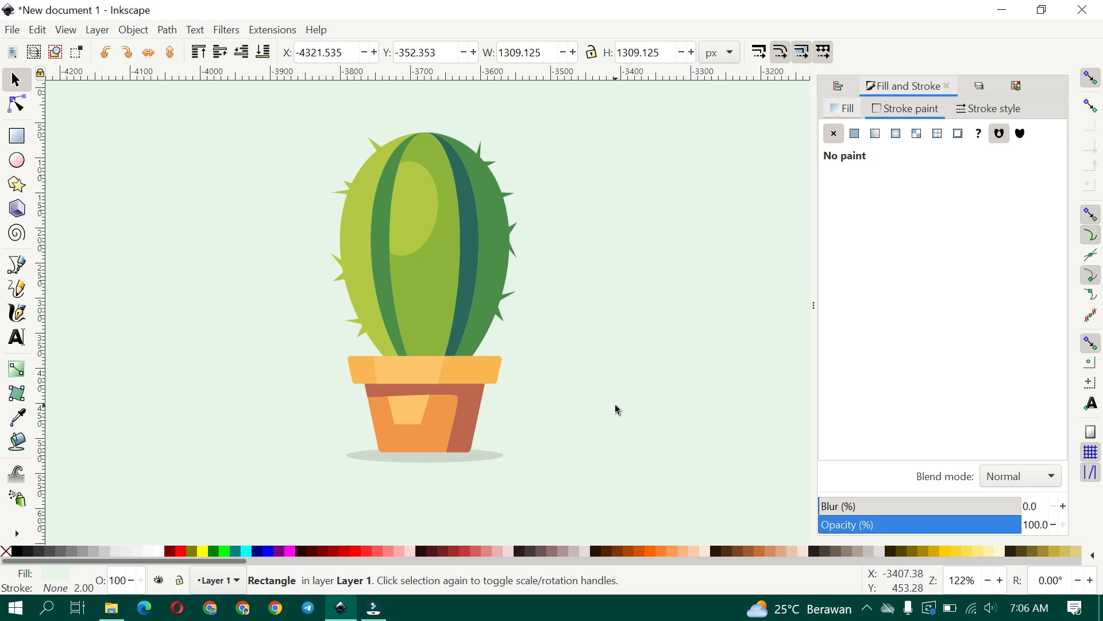
# Lower the dark stripe in the stacking order so it sits behind the thorns along the central stripe's right edge.
pyautogui.click(457, 215)
pyautogui.click(242, 53)
pyautogui.click(241, 52)
pyautogui.click(241, 53)
pyautogui.click(242, 53)
pyautogui.click(241, 52)
# Lower the cactus's oval highlight in the stacking order so the dark green stripe covers its left edge.
pyautogui.click(429, 232)
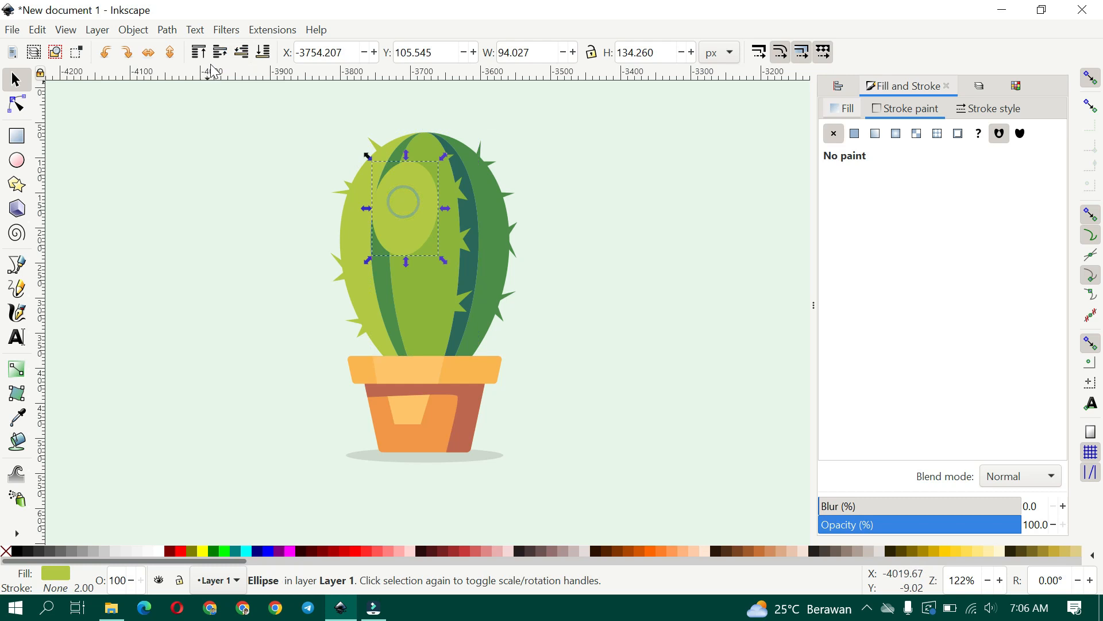
pyautogui.click(242, 53)
pyautogui.click(672, 265)
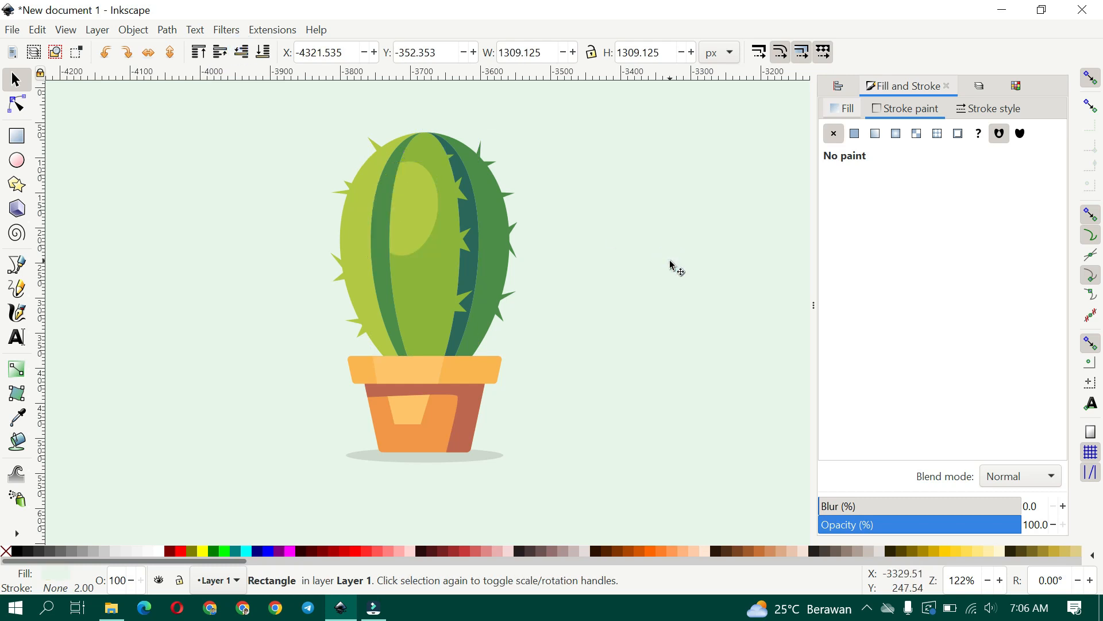